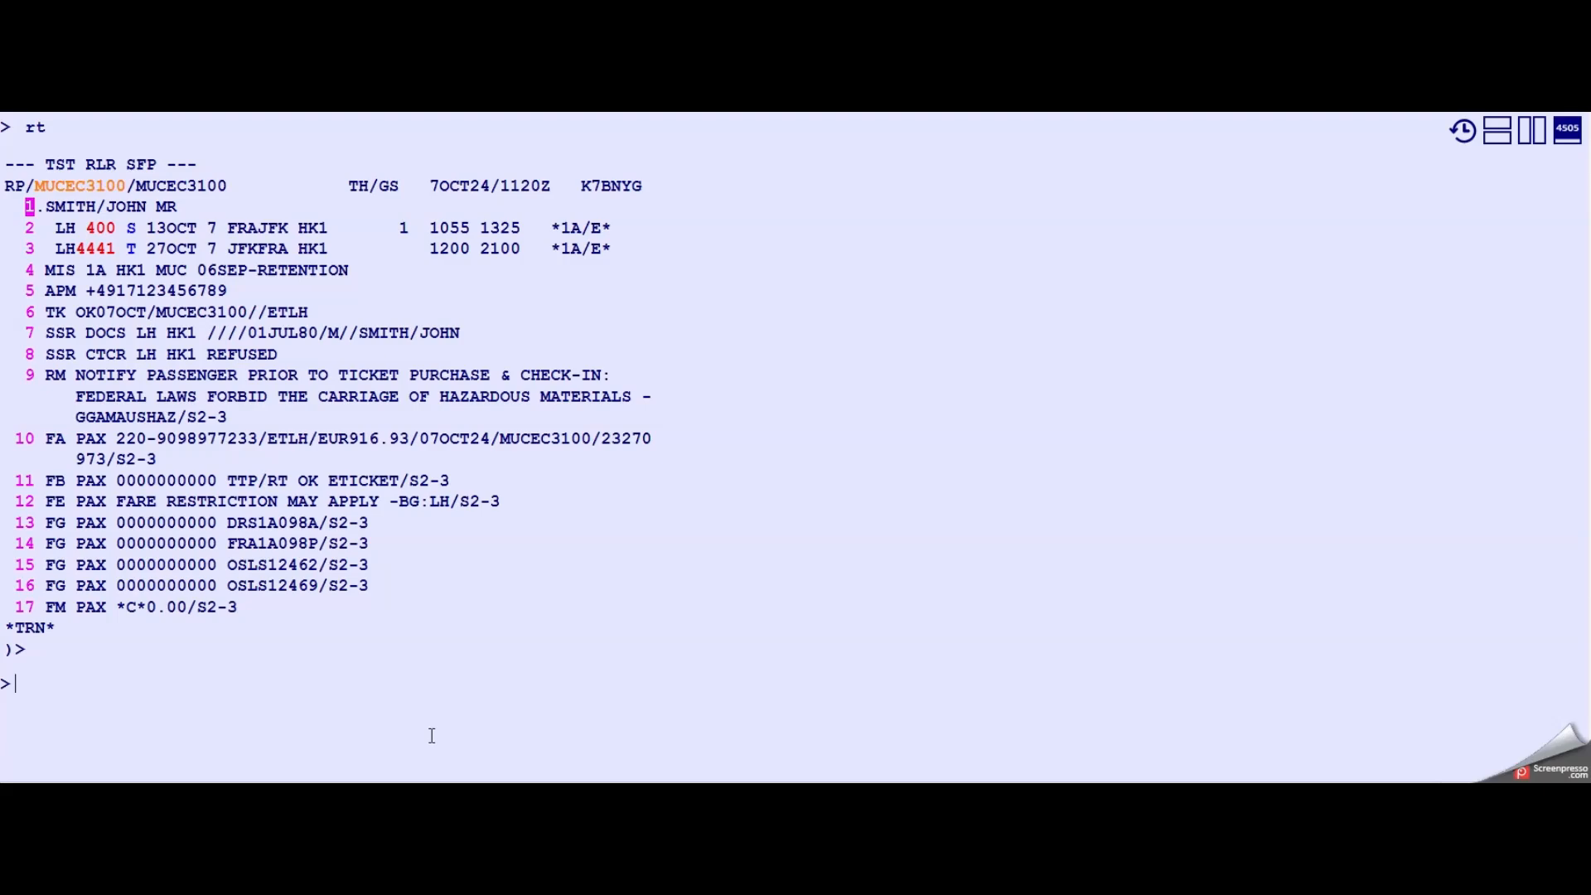
# - Run a past-date pricing of the booking for the original issue date 07OCT24 (fxx/r,07oct24,p)
pyautogui.click(432, 735)
pyautogui.write('fxx')
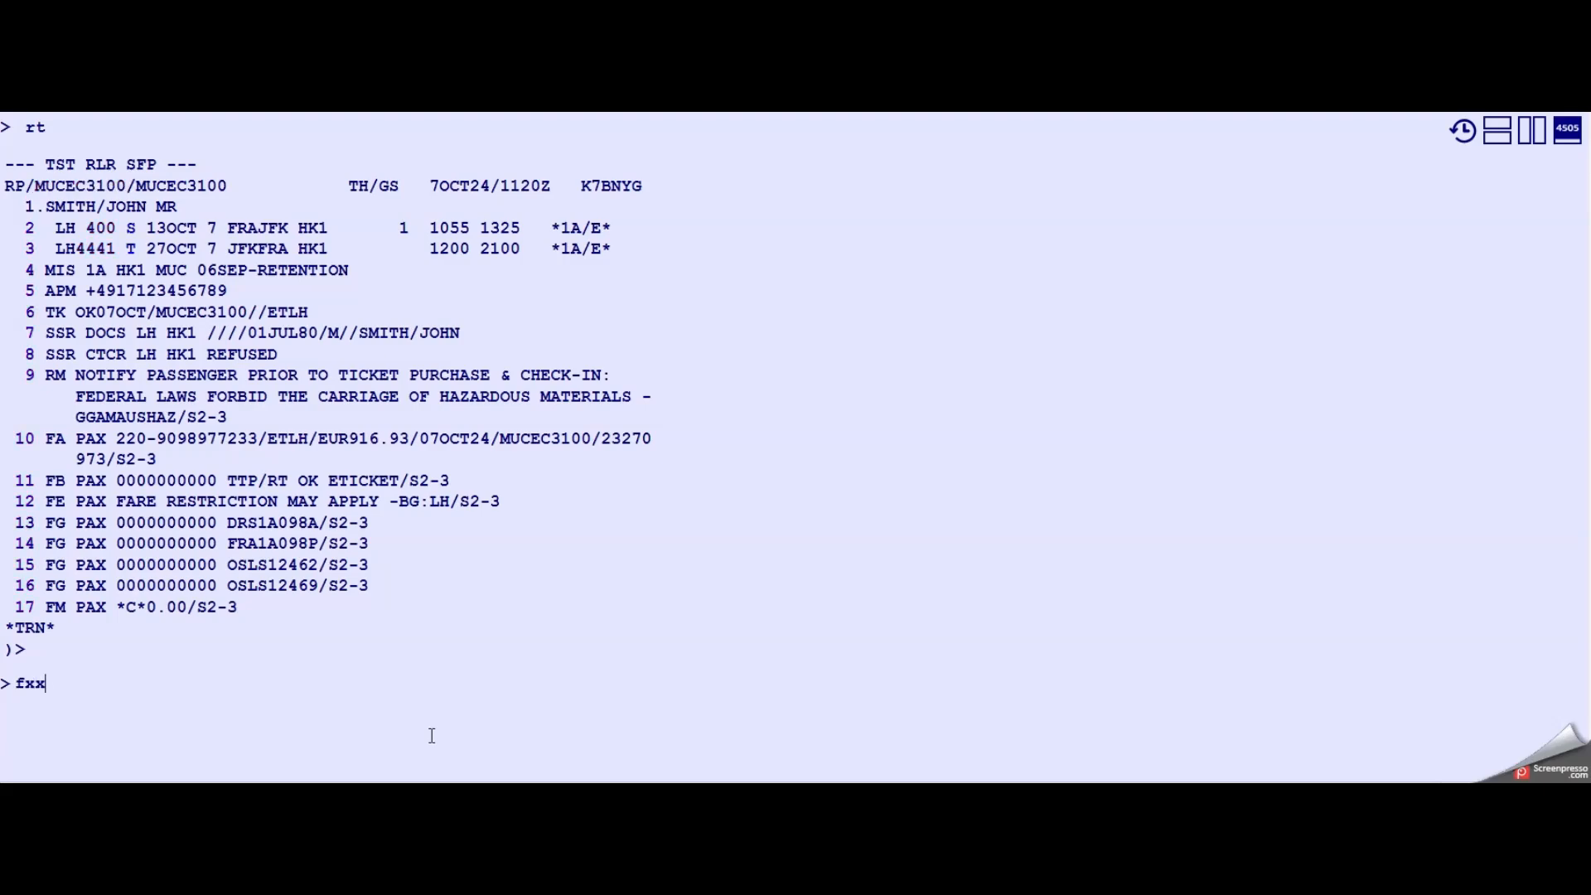
pyautogui.write('/')
pyautogui.moveTo(419, 439); pyautogui.dragTo(494, 442)
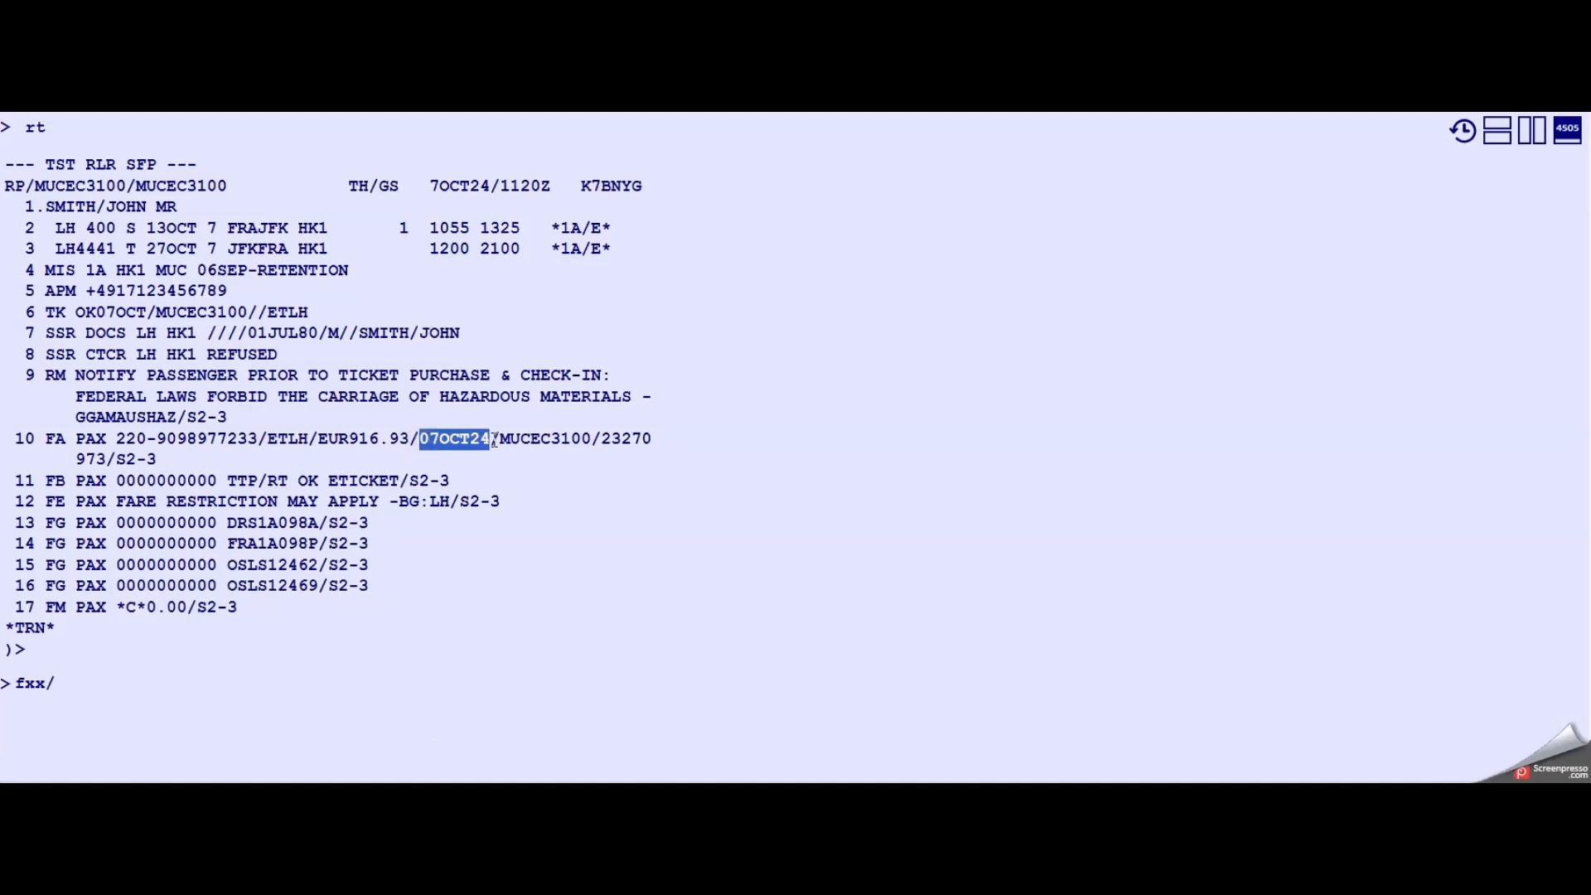
pyautogui.click(146, 694)
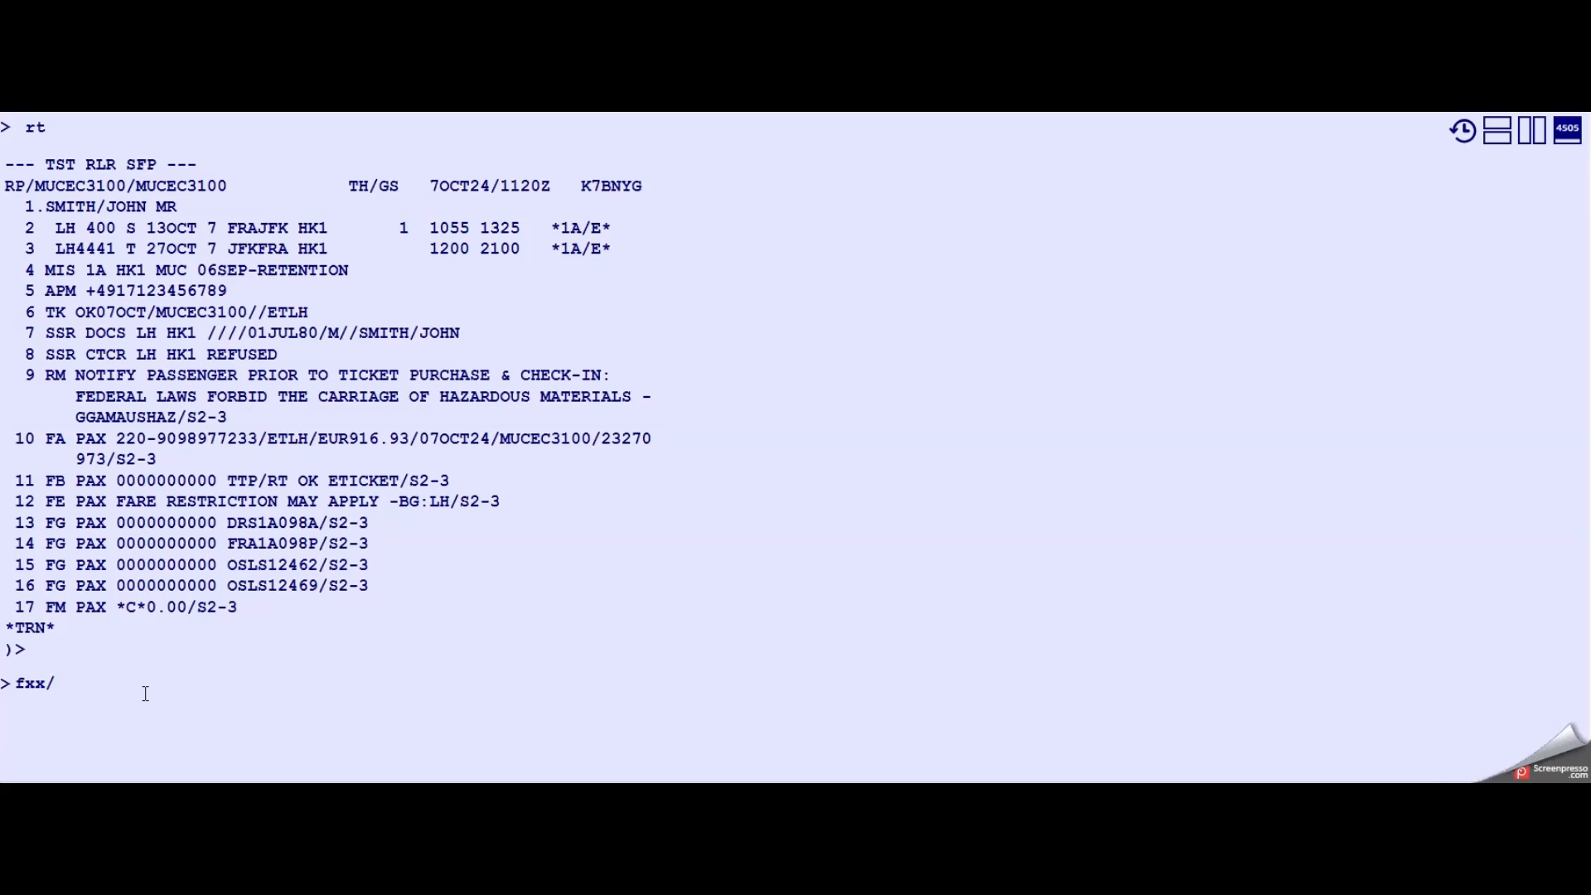
pyautogui.write('r,07oct24,p')
pyautogui.press('Return')
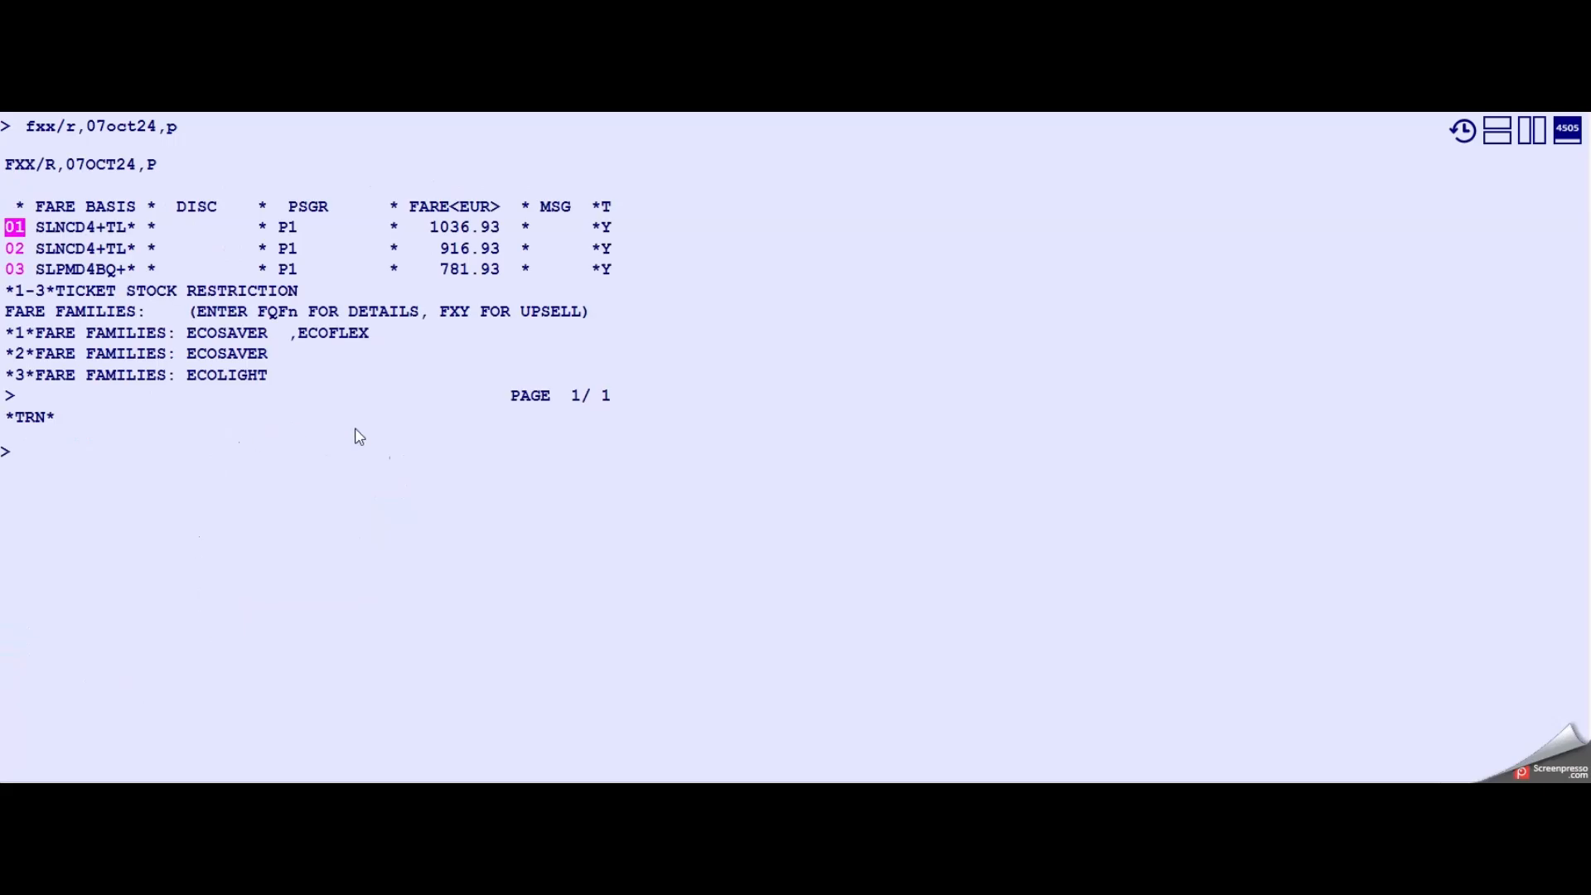
# - Display the current history of the booking (tth)
pyautogui.click(171, 455)
pyautogui.click(145, 466)
pyautogui.write('tth')
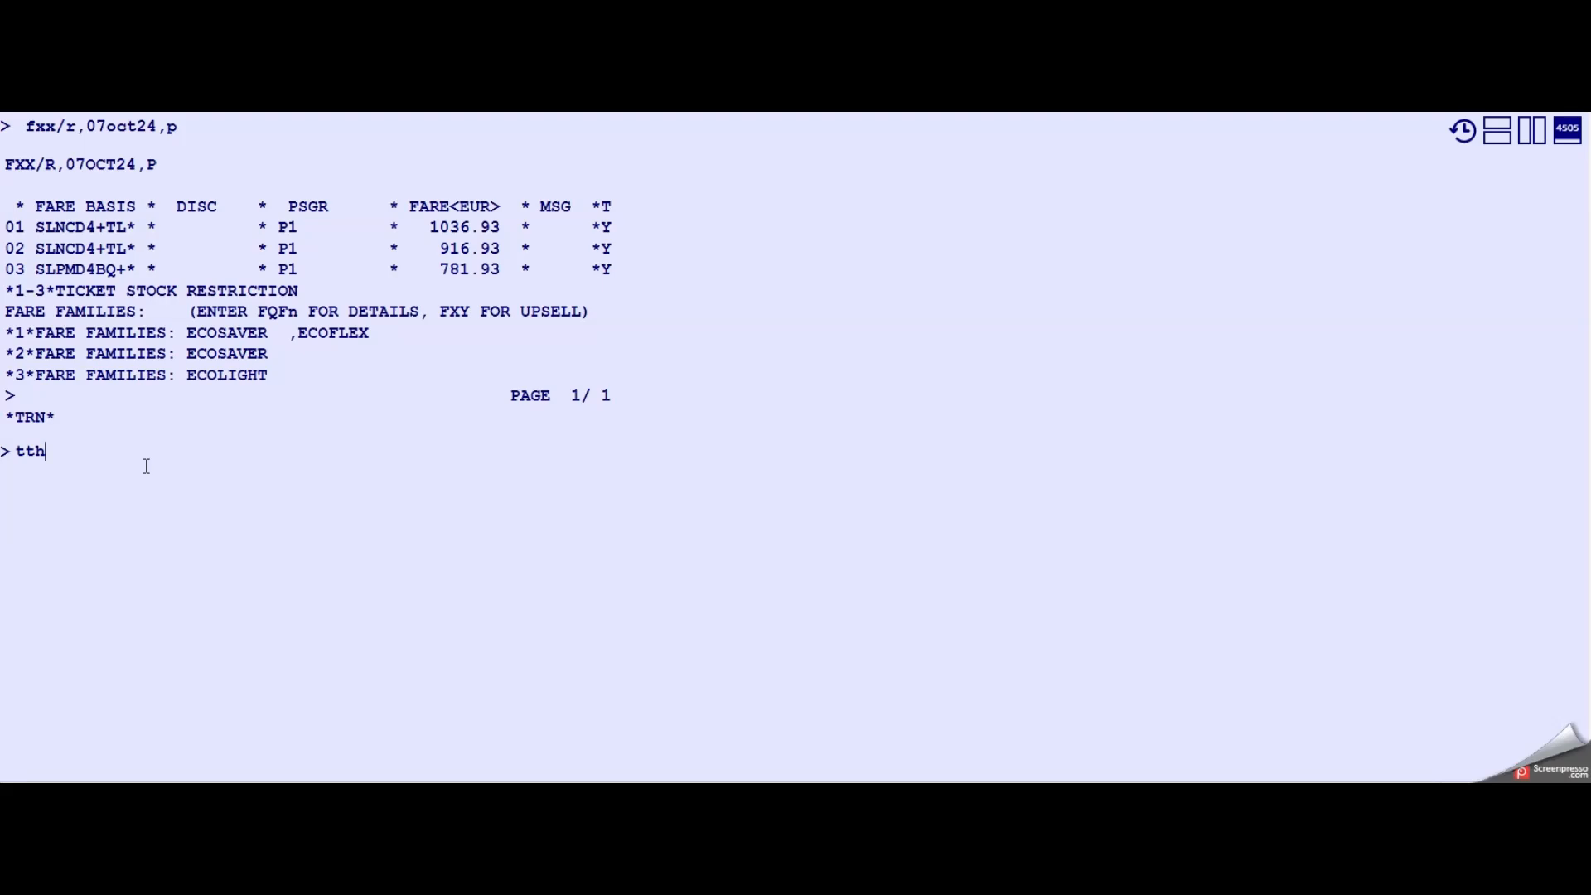
pyautogui.press('Return')
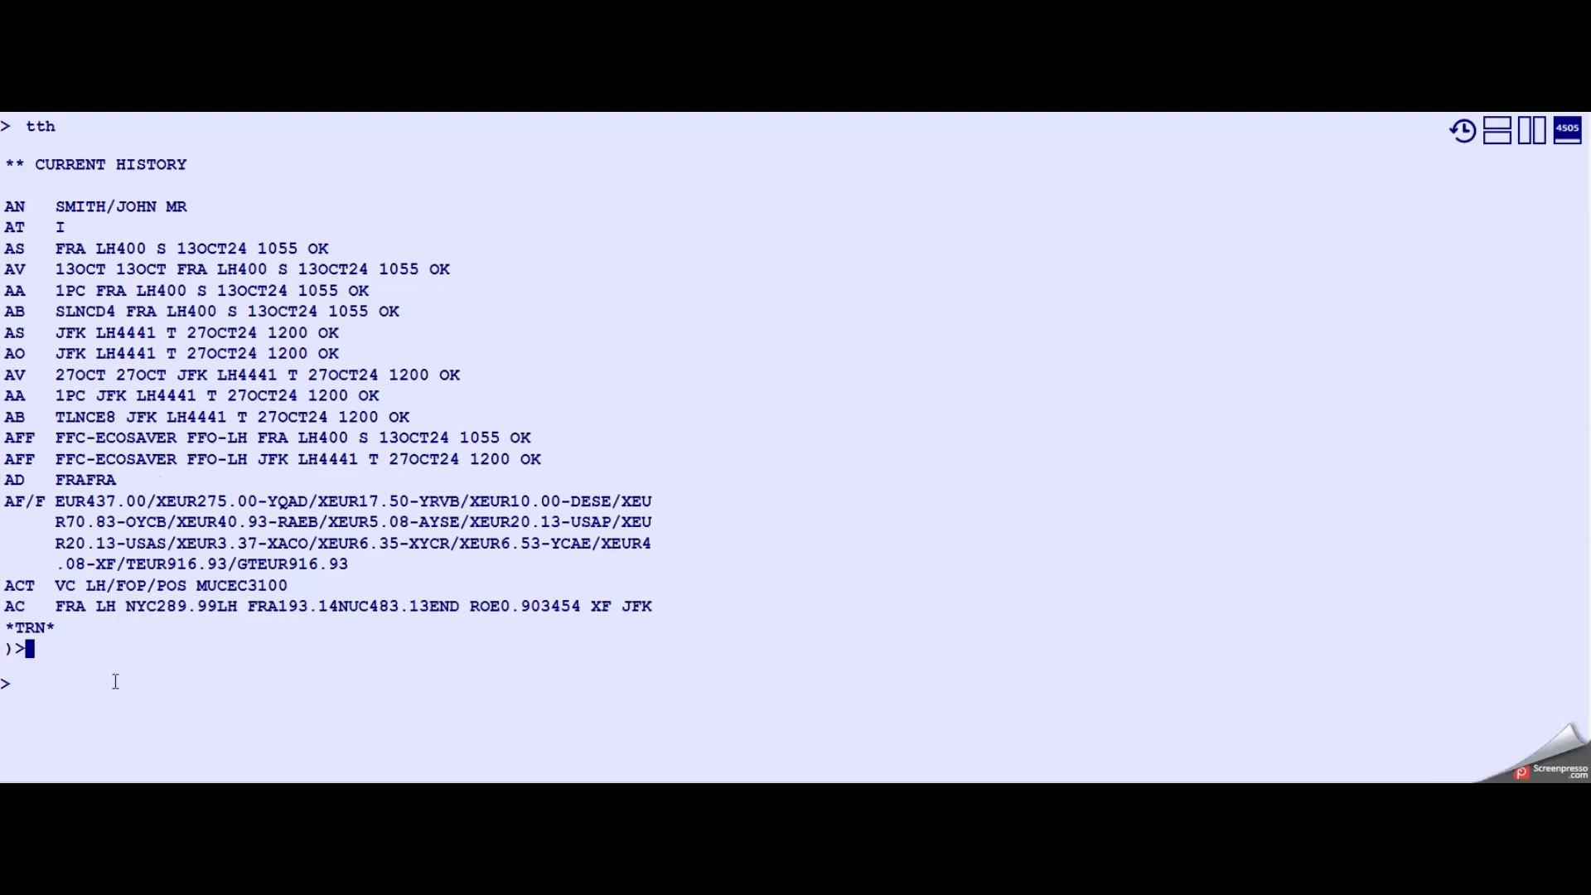
# - Display the electronic ticket record (twd) and highlight its total amount
pyautogui.moveTo(288, 565); pyautogui.dragTo(347, 576)
pyautogui.click(194, 668)
pyautogui.write('twd')
pyautogui.press('Return')
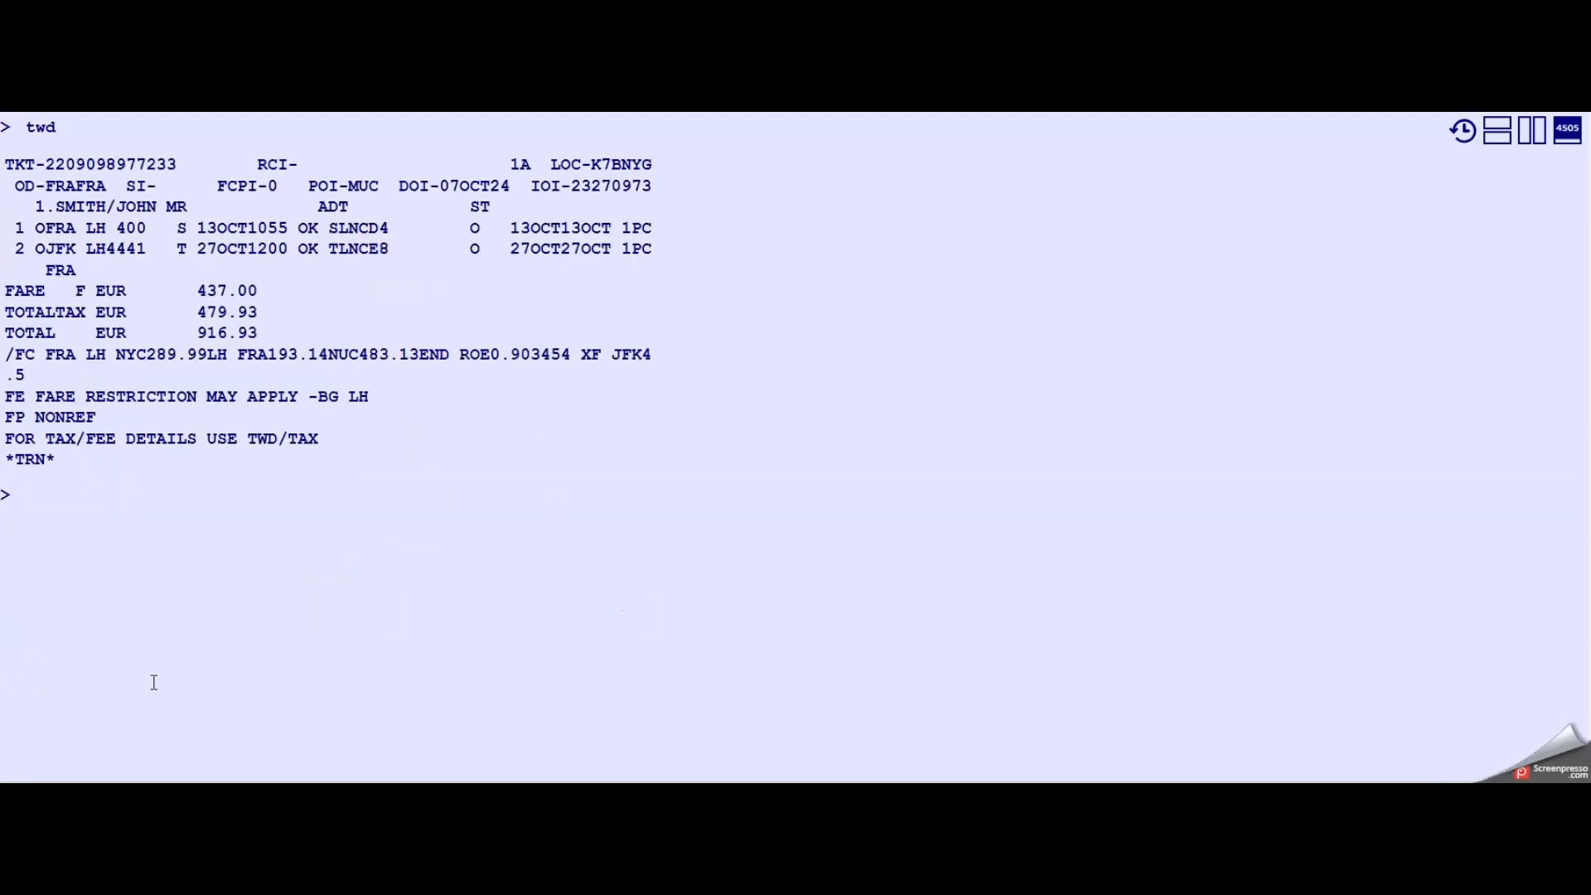
pyautogui.moveTo(193, 332); pyautogui.dragTo(275, 340)
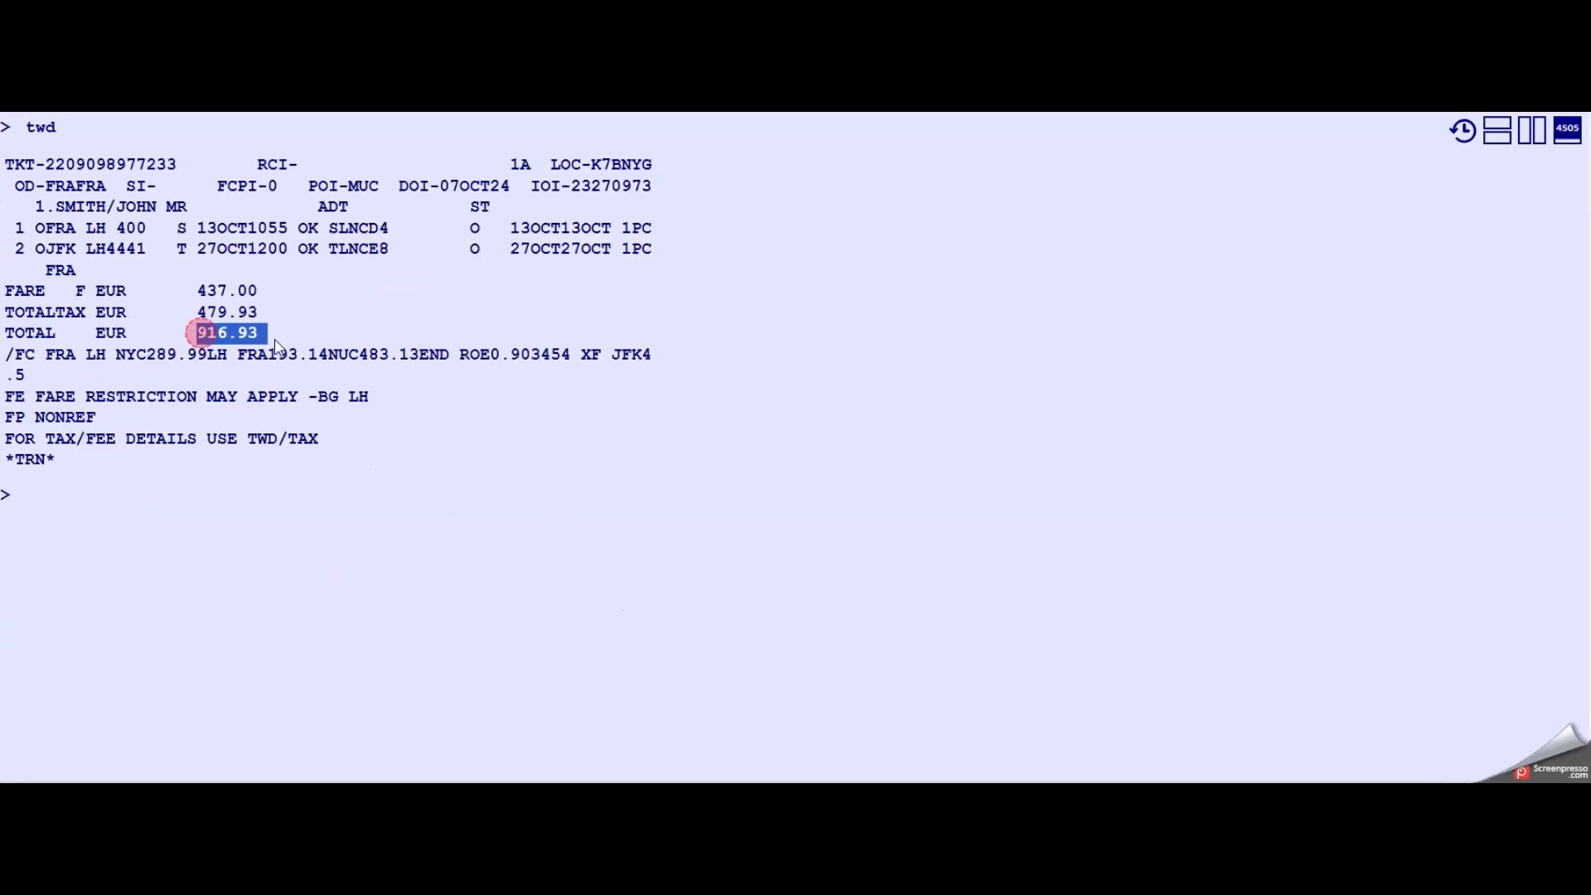
# - Re-run the past-date pricing fxx/r,07oct24,p
pyautogui.click(165, 531)
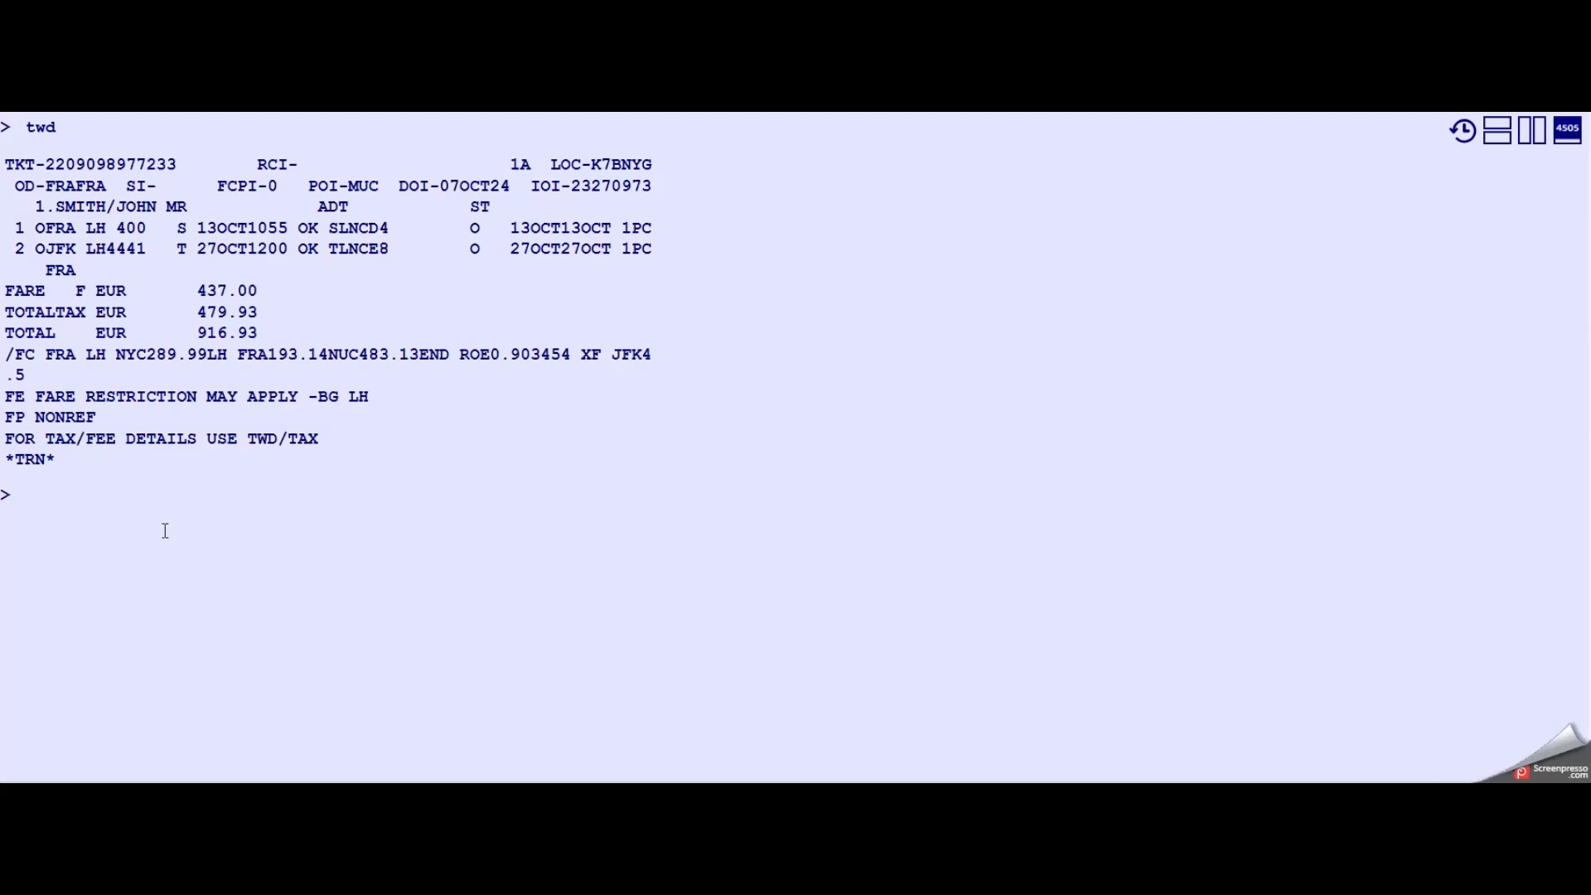
pyautogui.write('fxx/r,07oct24,p')
pyautogui.press('Return')
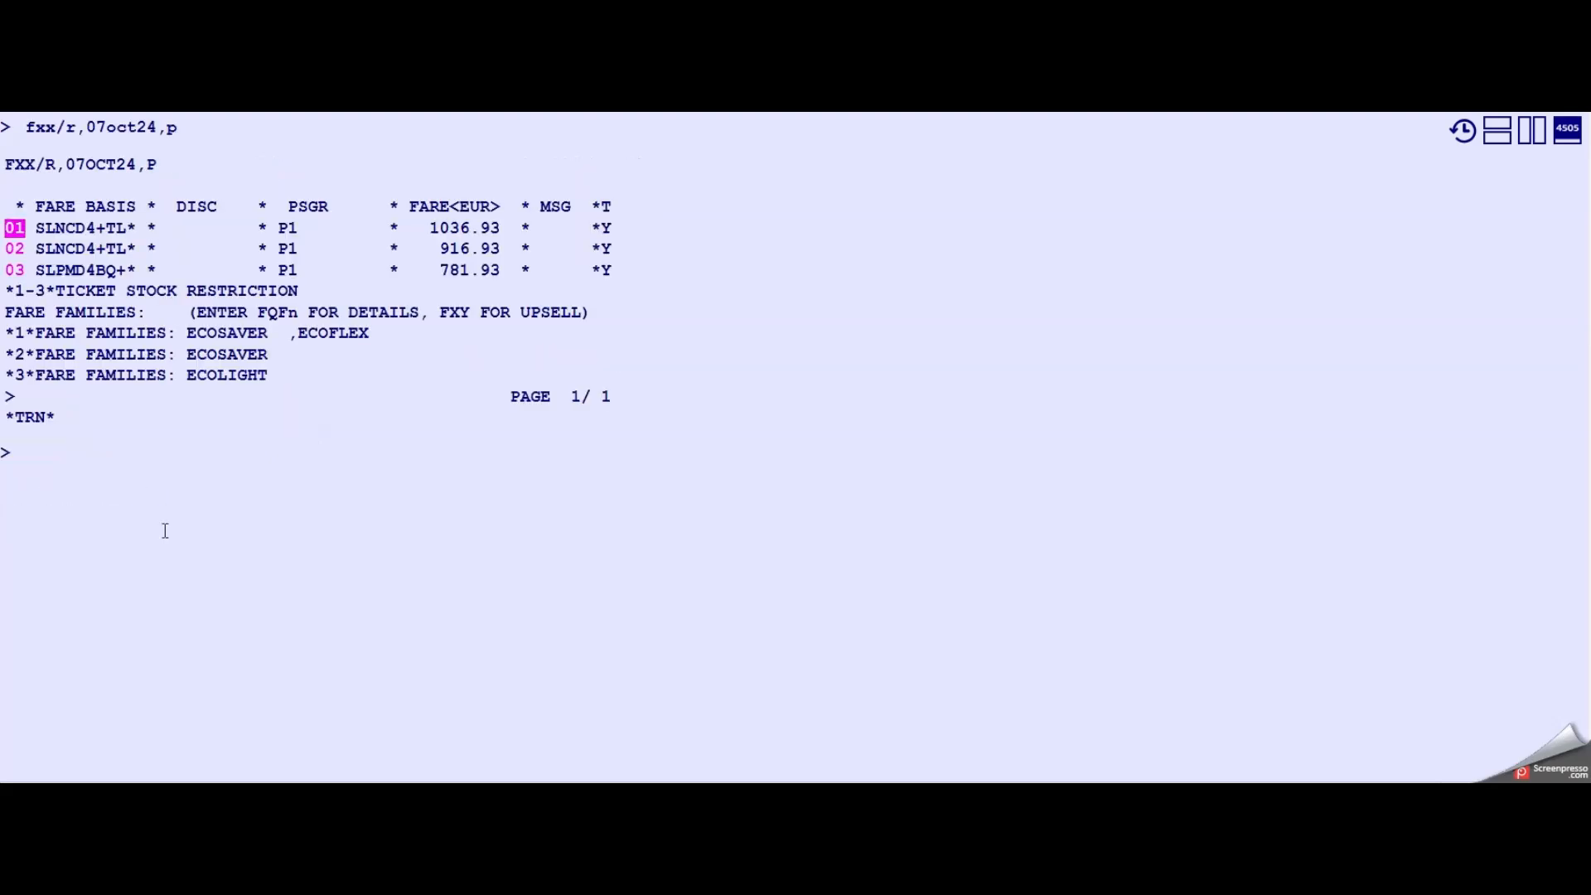
# - Re-price for 07OCT24 restricted to fare family ECOSAVER (fxx/r,07oct24,p/ff-ecosaver)
pyautogui.press('Tab')
pyautogui.write('fxx/r,07oct23')
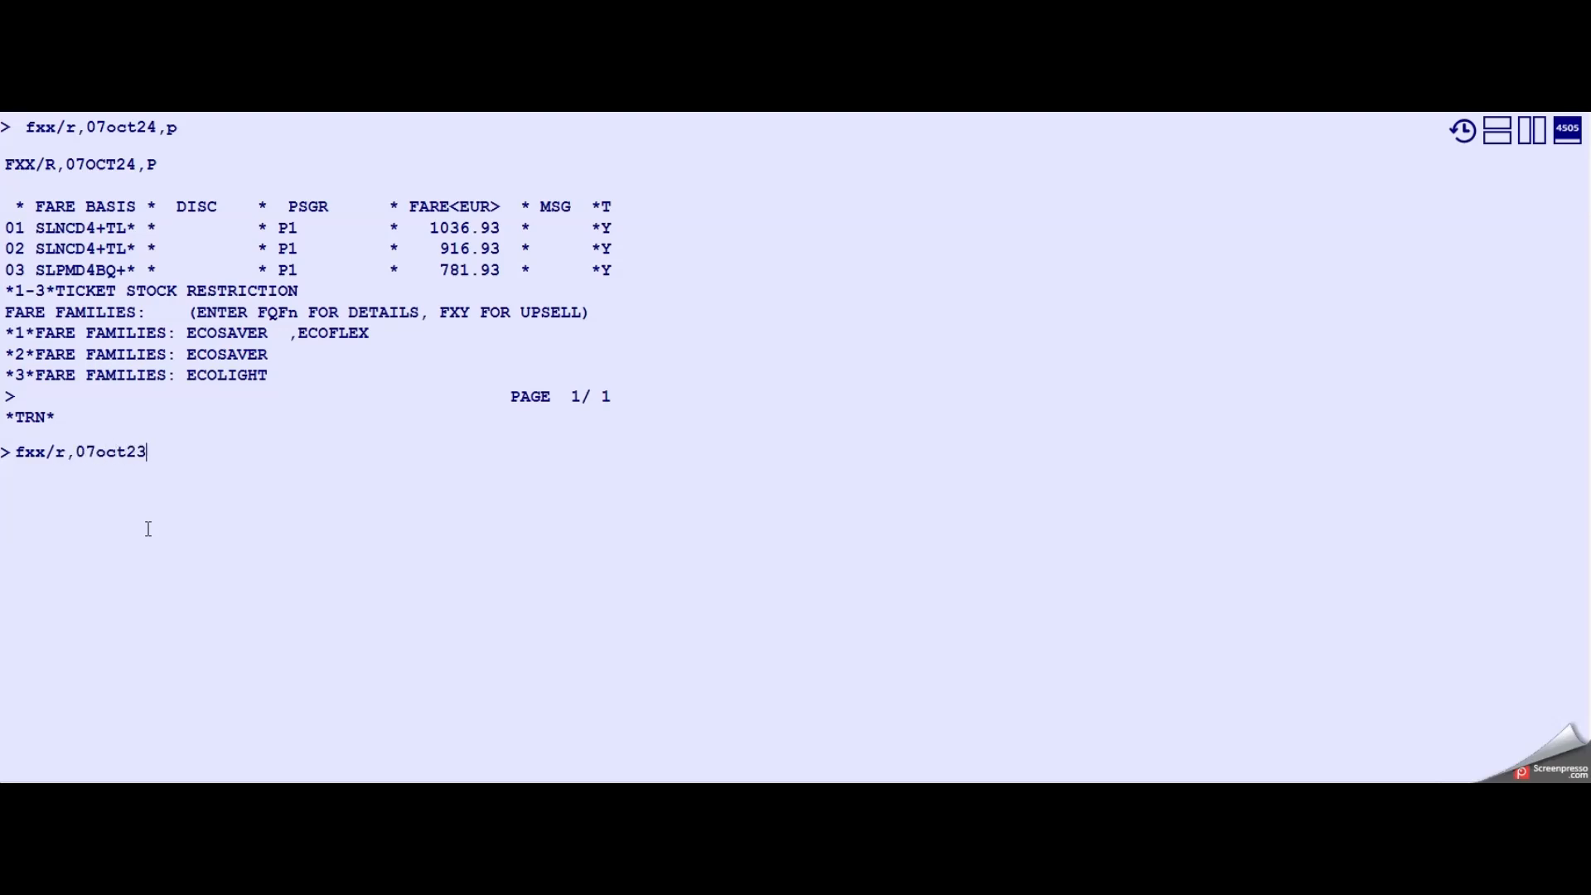
pyautogui.press('BackSpace')
pyautogui.write('4,p/ff-ecosaver')
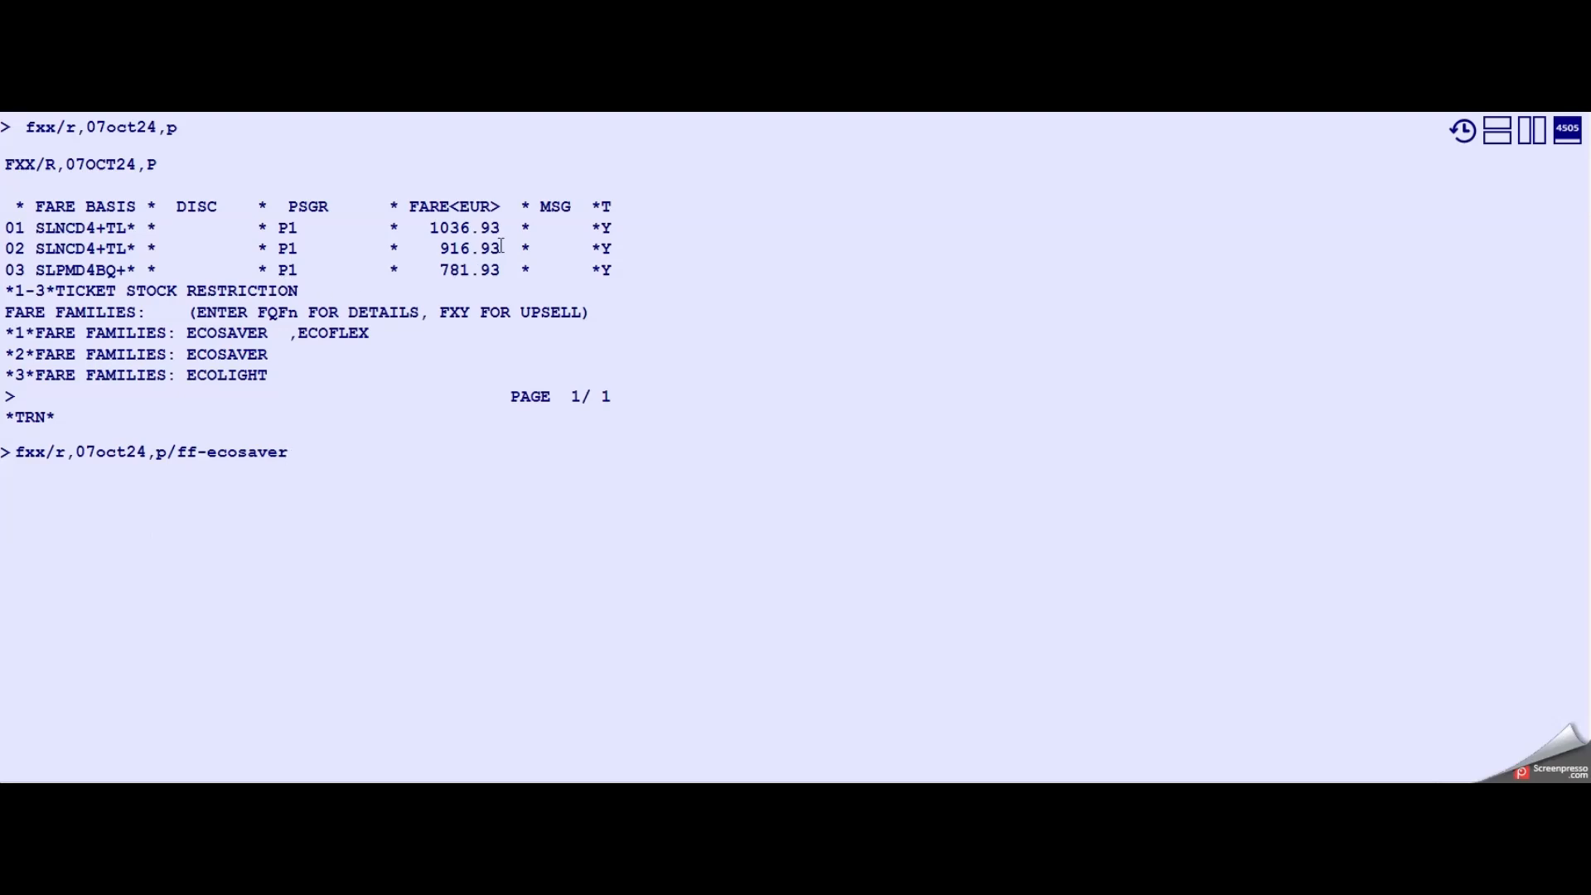
pyautogui.press('Return')
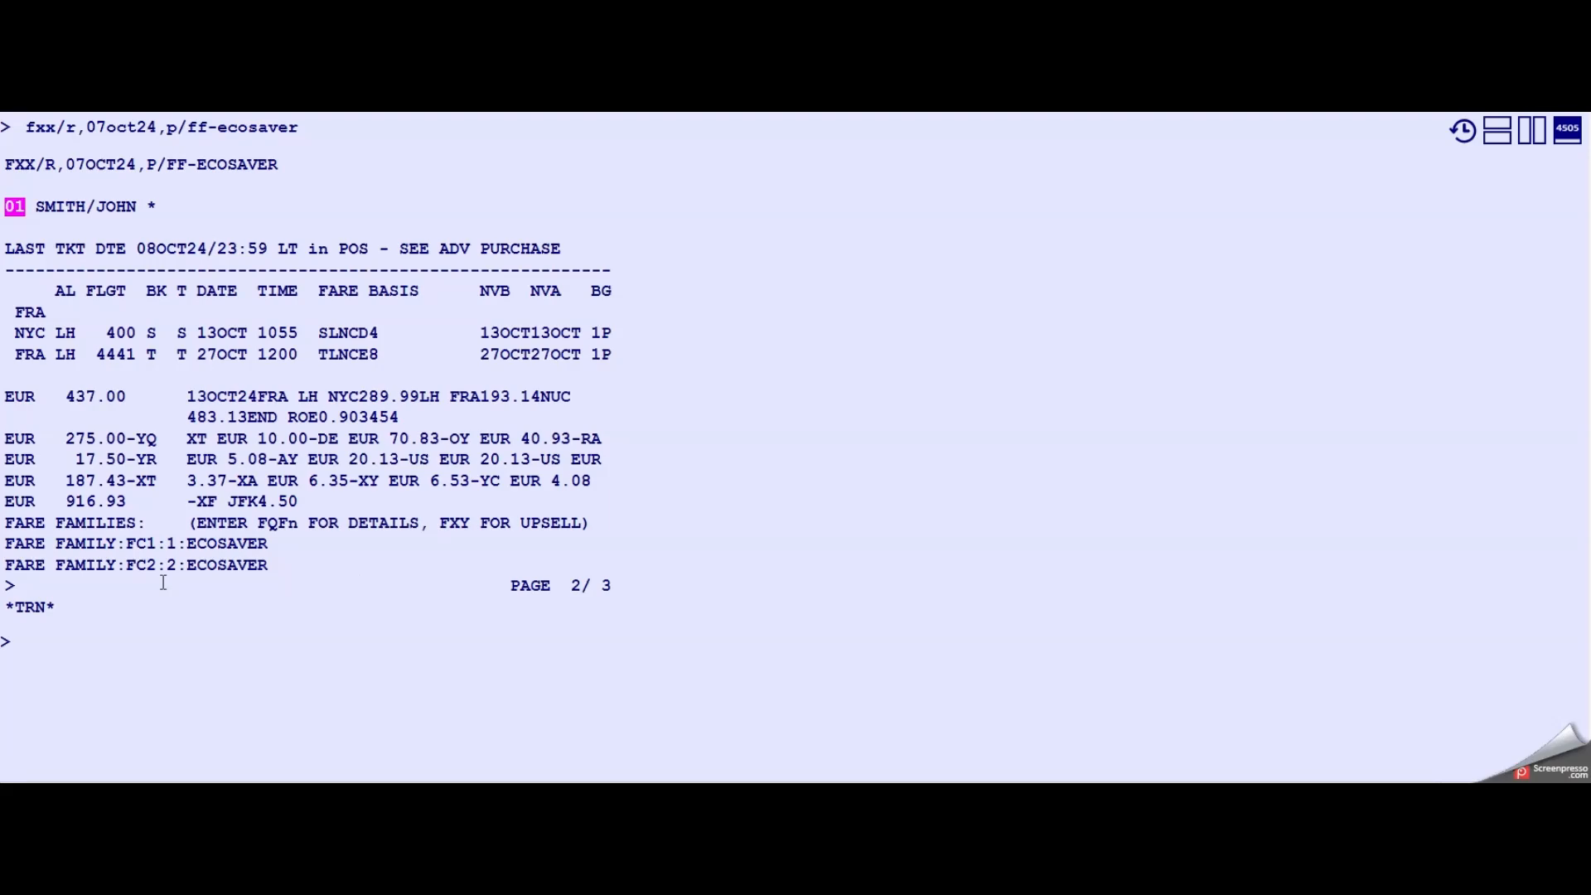
# - Display the penalty rules of fare 01 (fqn01*pe) and page down three times
pyautogui.write('fqn01*pe')
pyautogui.press('Return')
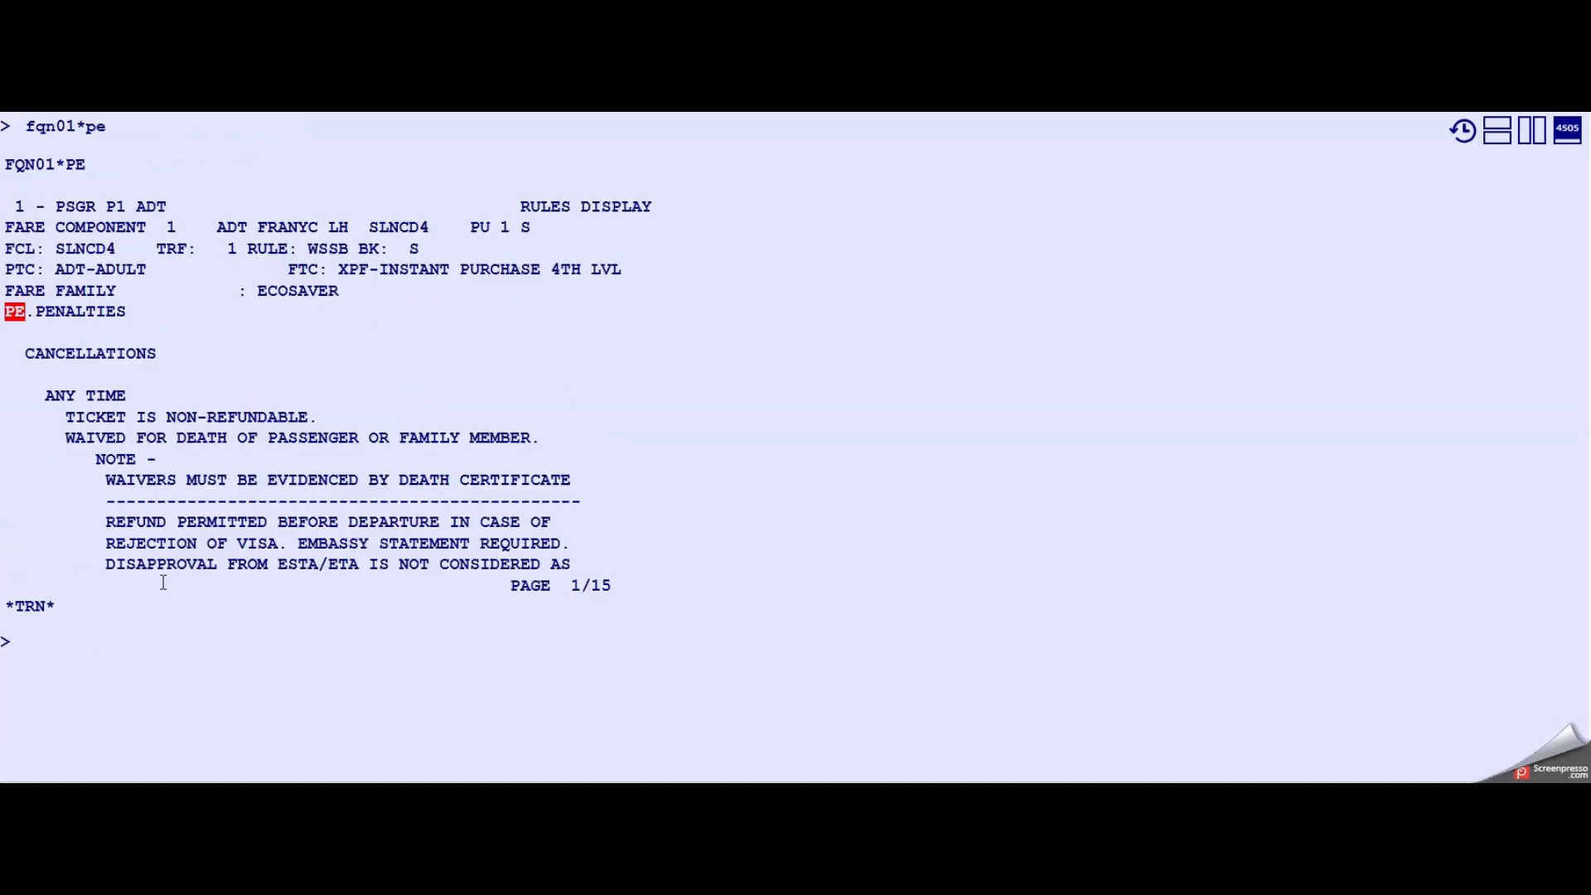
pyautogui.write('md')
pyautogui.press('Return')
pyautogui.write('md')
pyautogui.press('Return')
pyautogui.write('md')
pyautogui.press('Return')
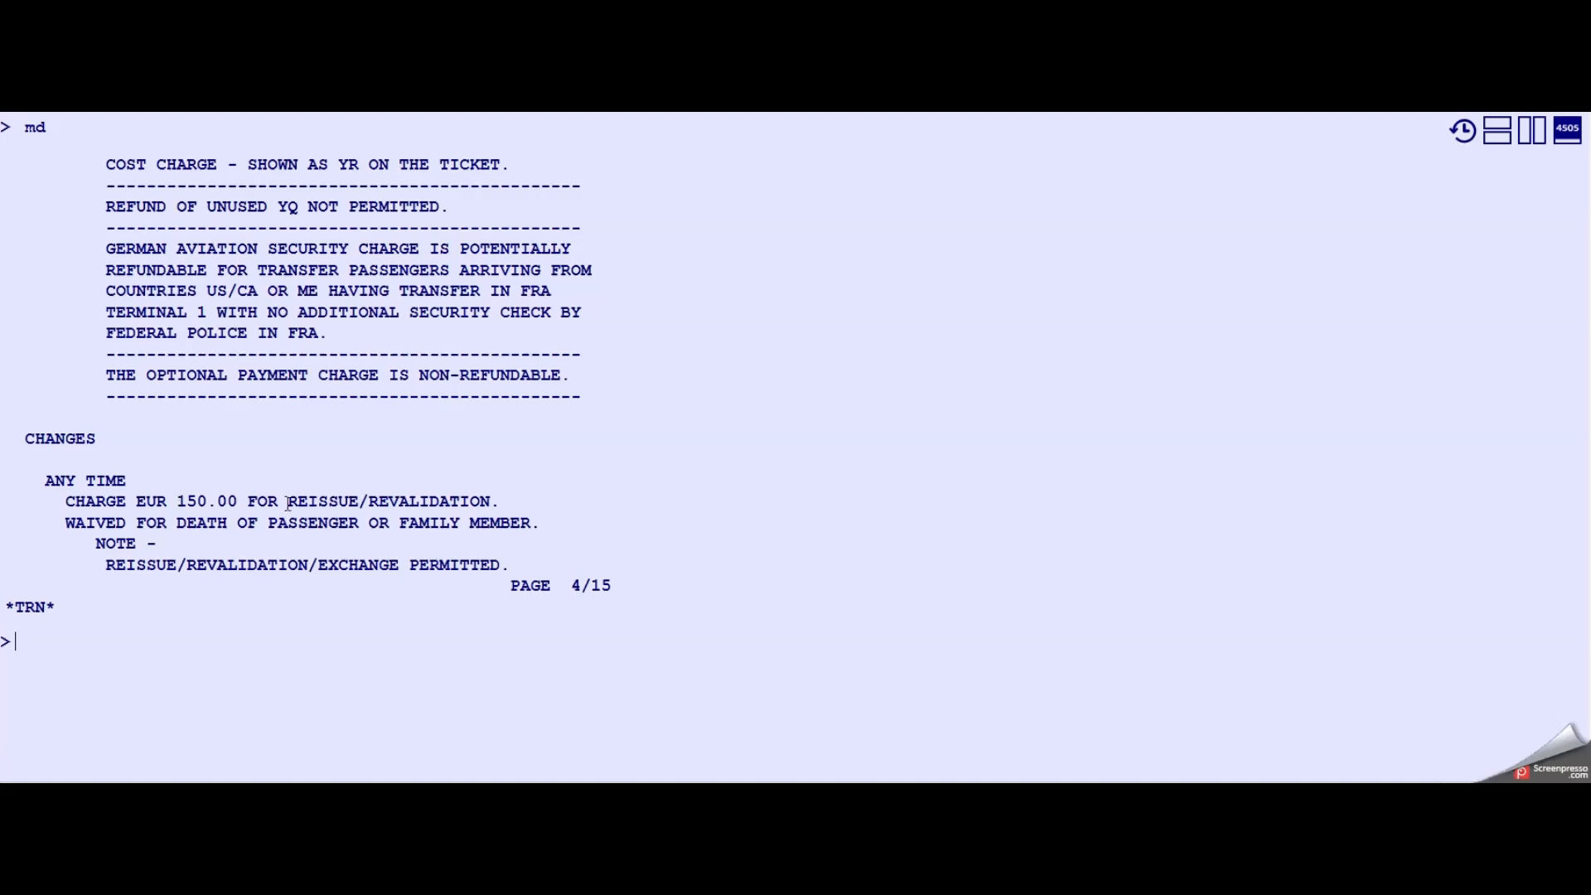
# - Page down twice more through the penalty rules, then back up one page
pyautogui.click(132, 704)
pyautogui.write('md')
pyautogui.press('Return')
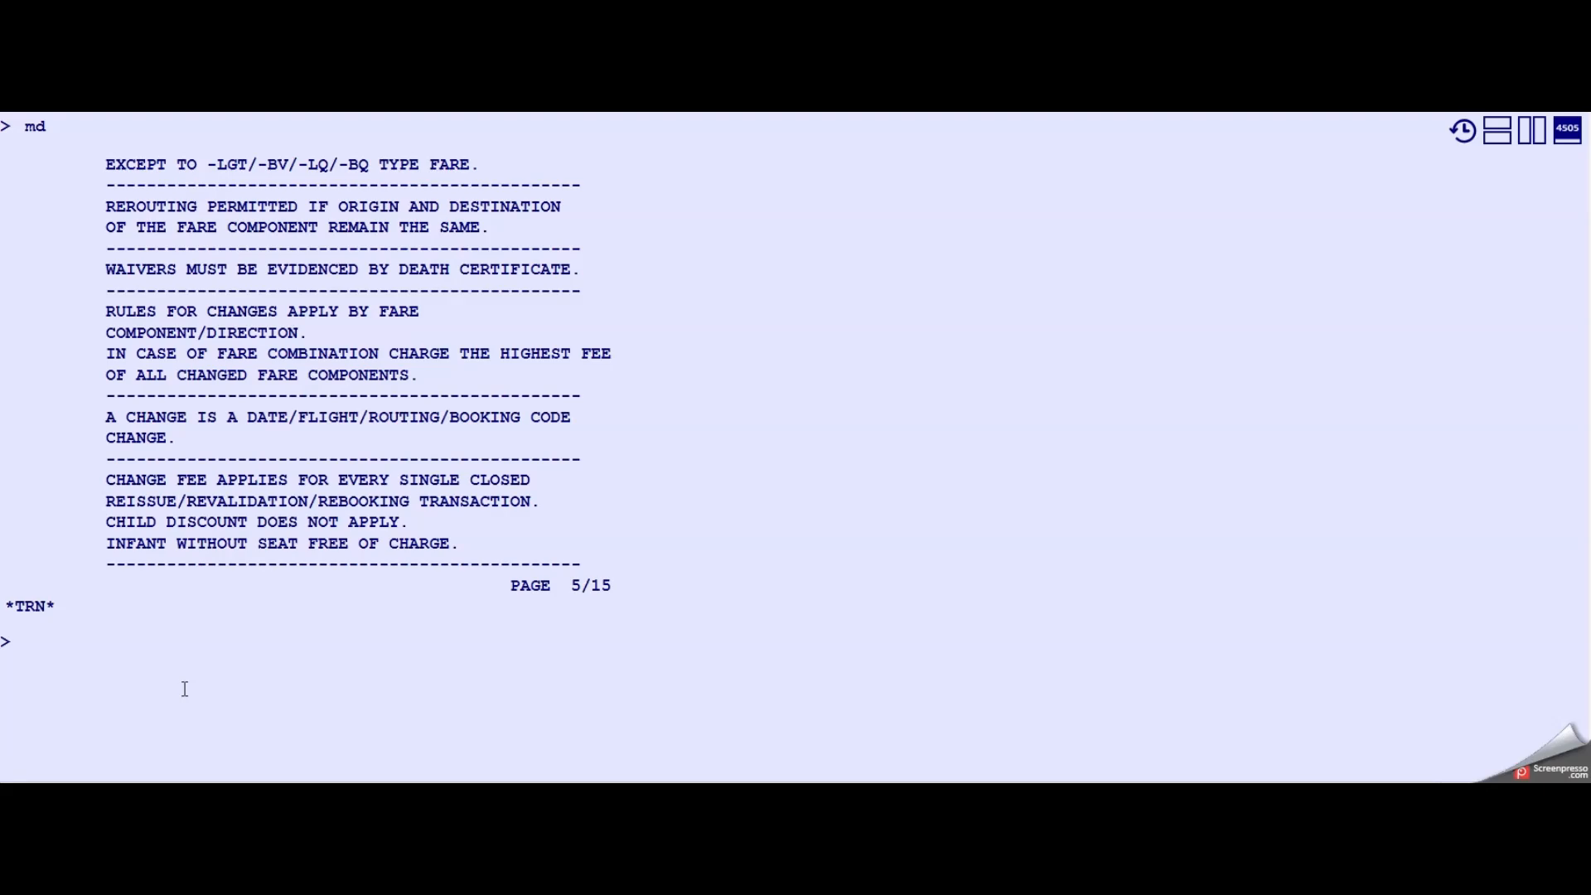
pyautogui.write('md')
pyautogui.press('Return')
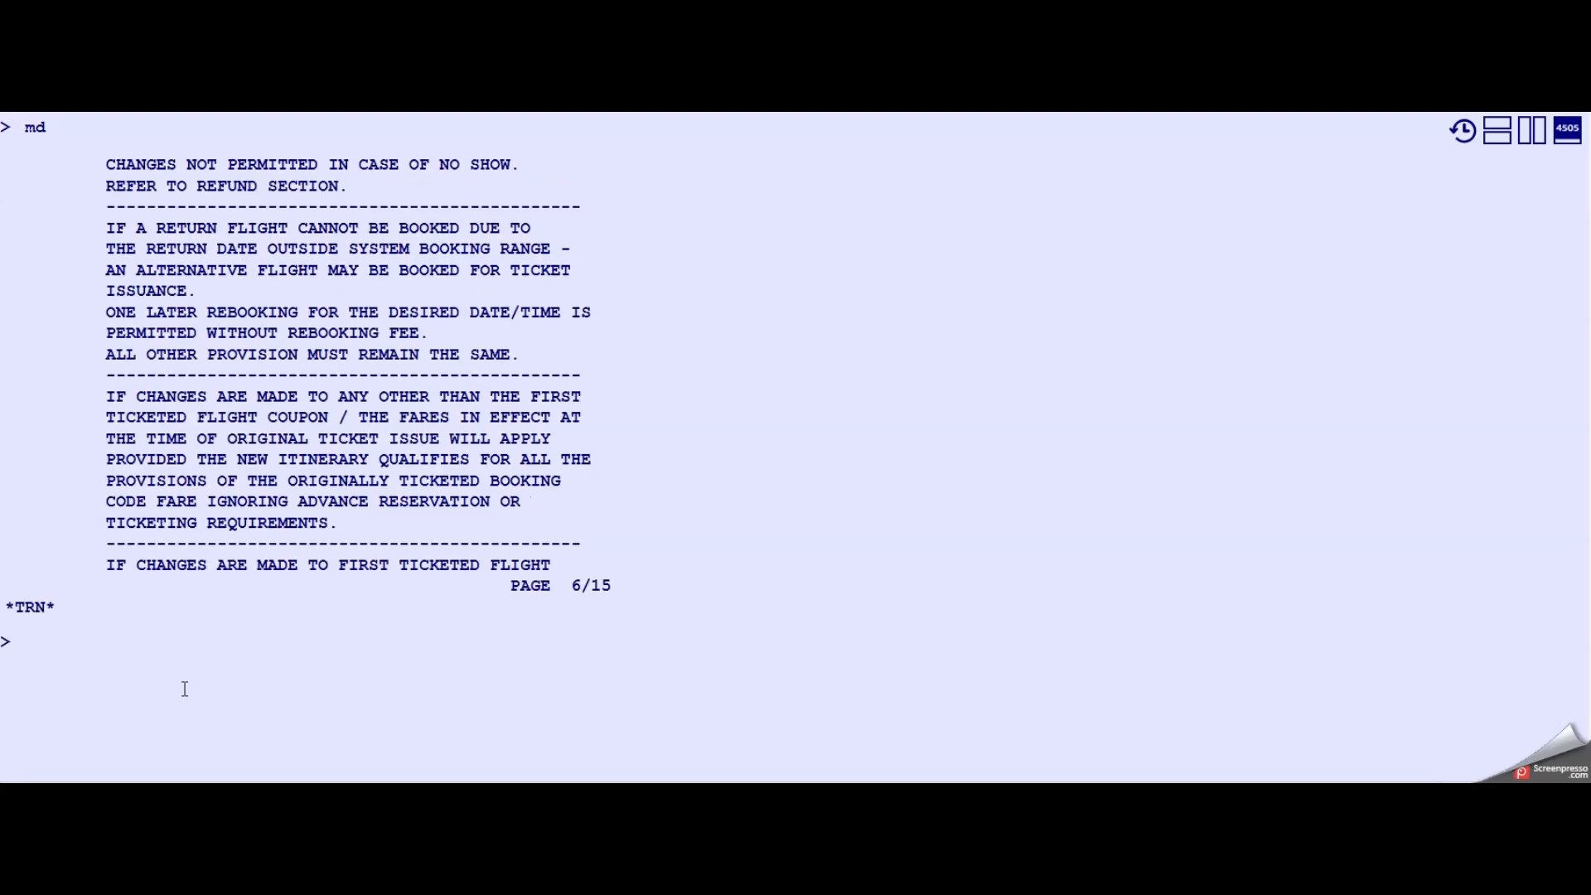
pyautogui.write('mu')
pyautogui.press('Return')
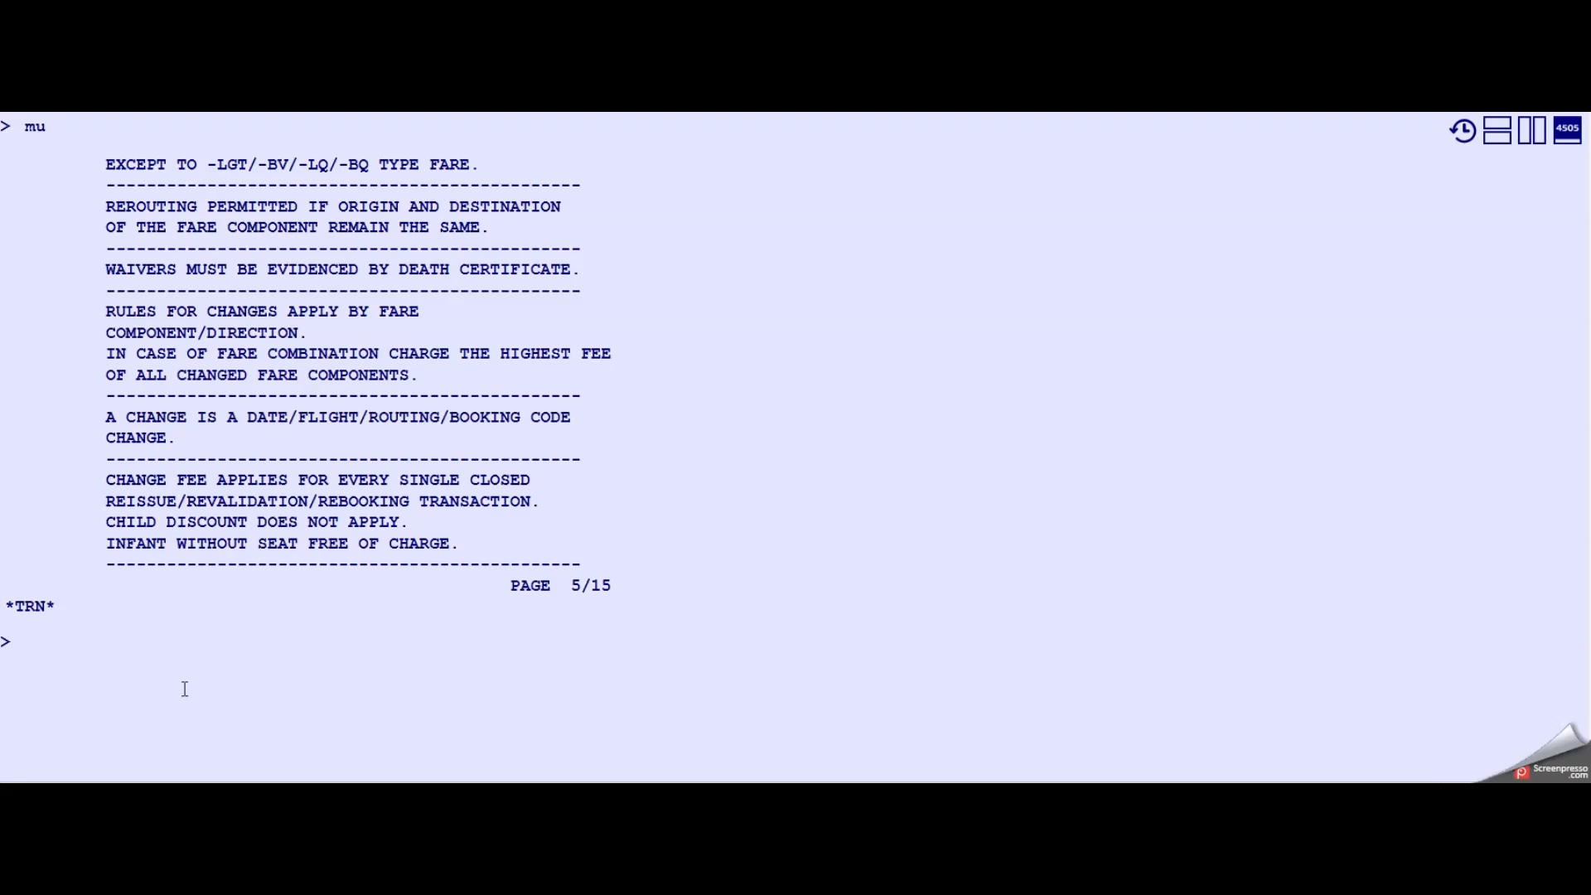
# - Redisplay the booking and request Lufthansa availability Frankfurt to JFK on 15OCT (an15octfrajfk/alh/km)
pyautogui.write('rt')
pyautogui.press('Return')
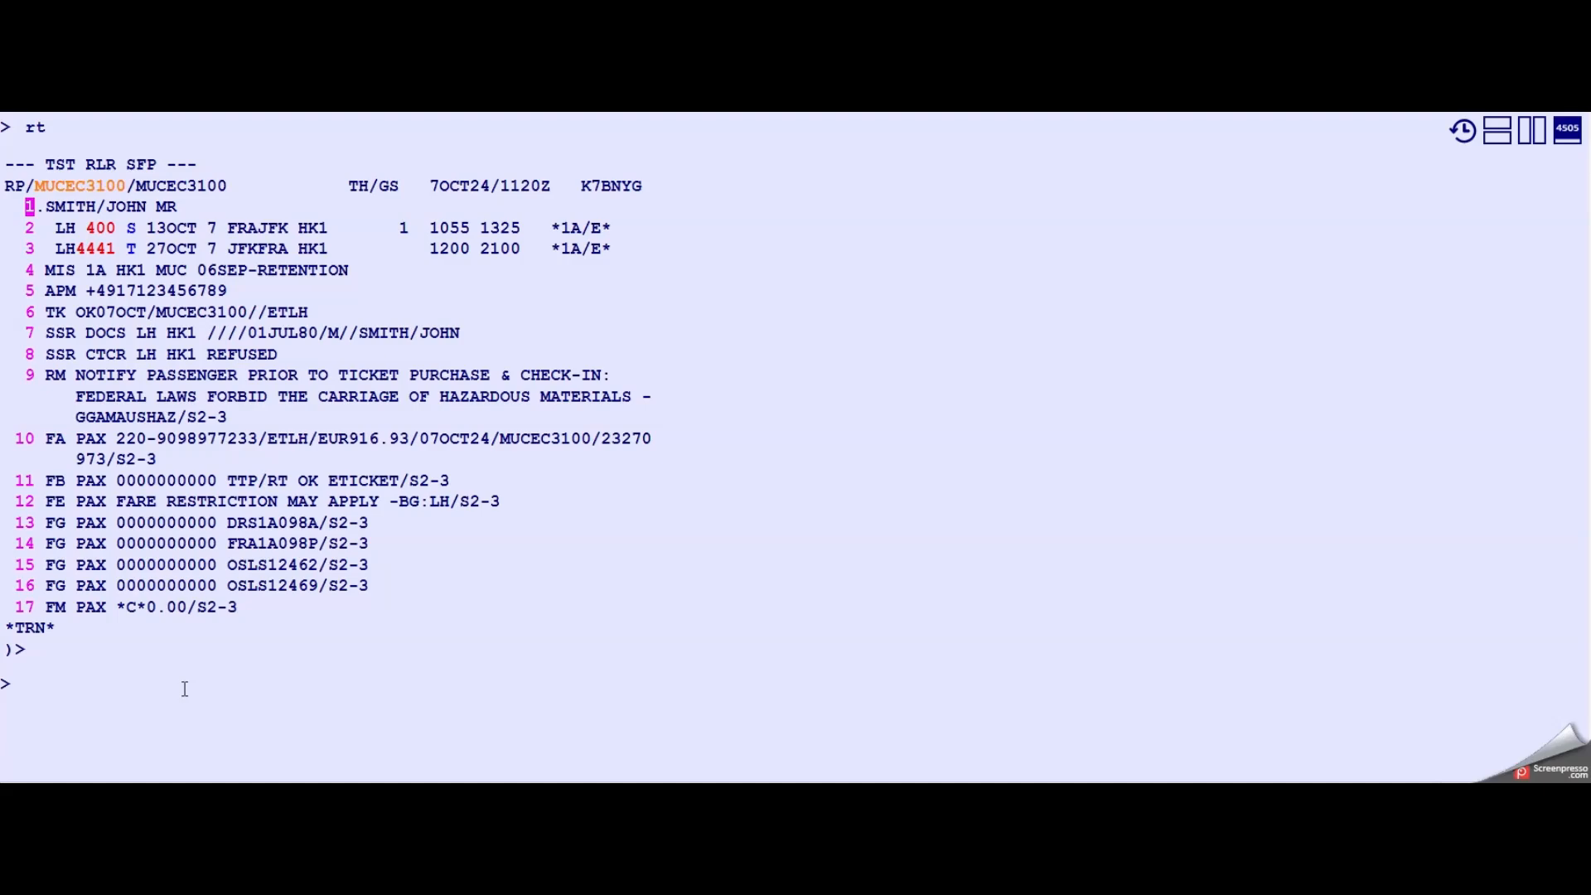
pyautogui.write('an')
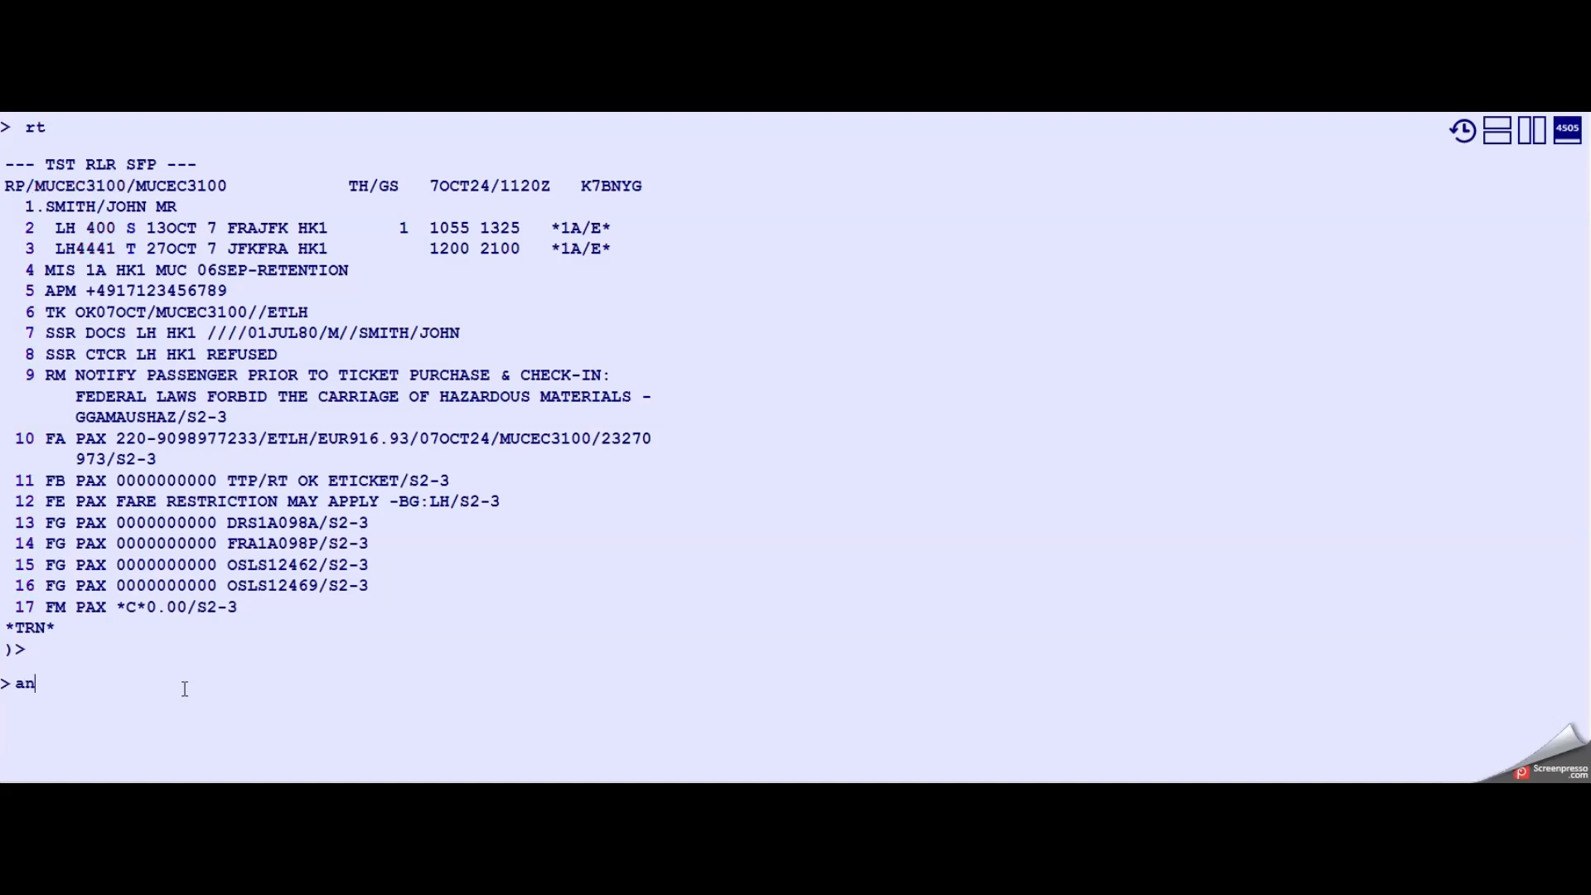
pyautogui.write('15octfrajfk/alh/km')
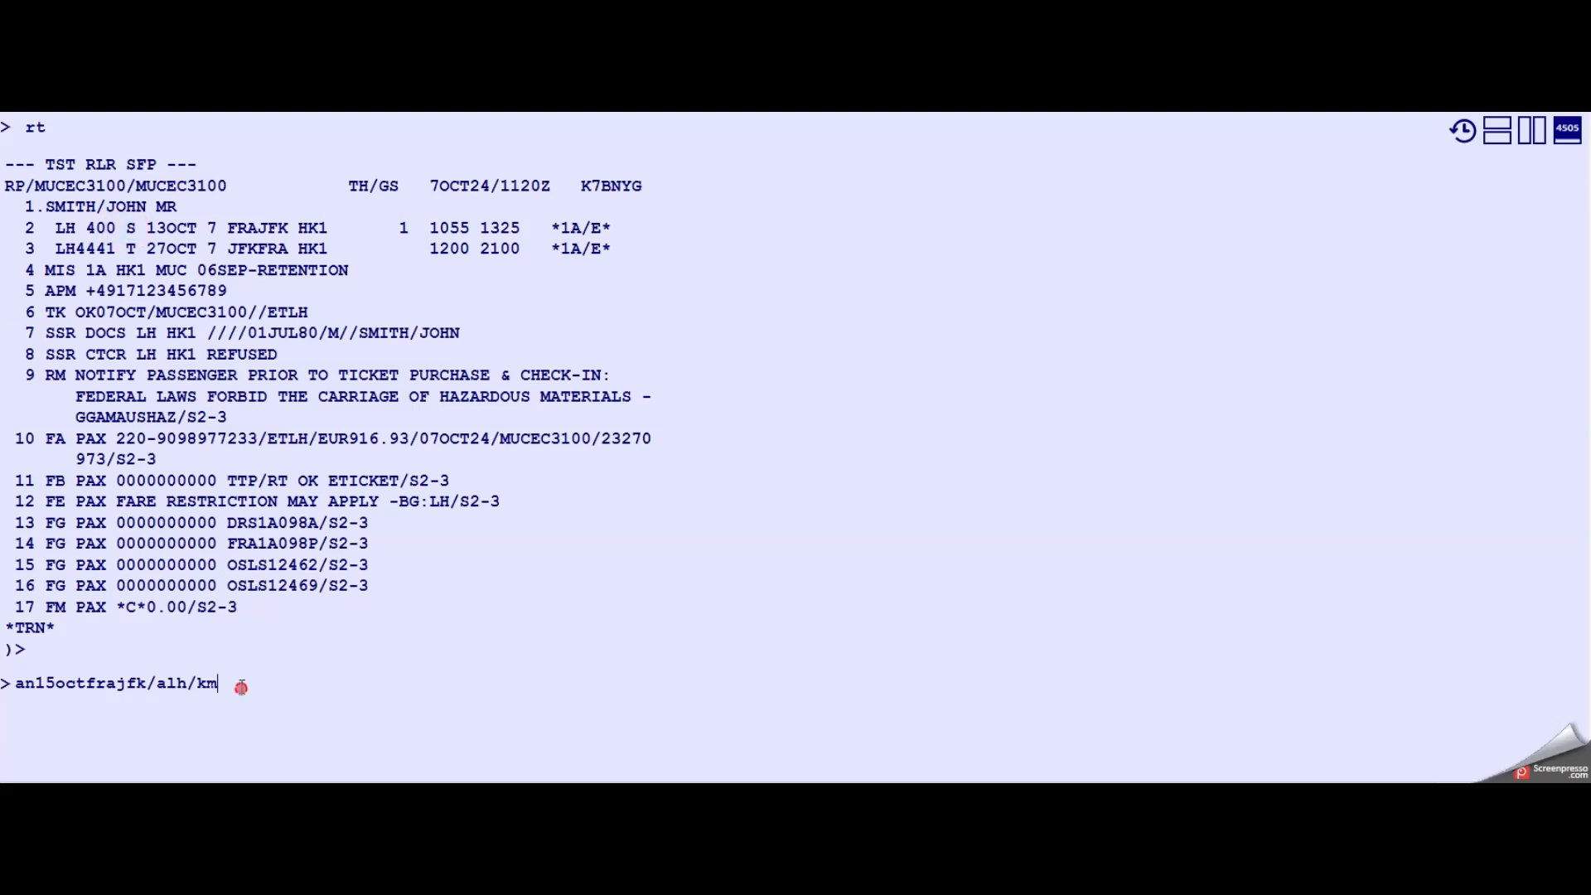
pyautogui.press('Return')
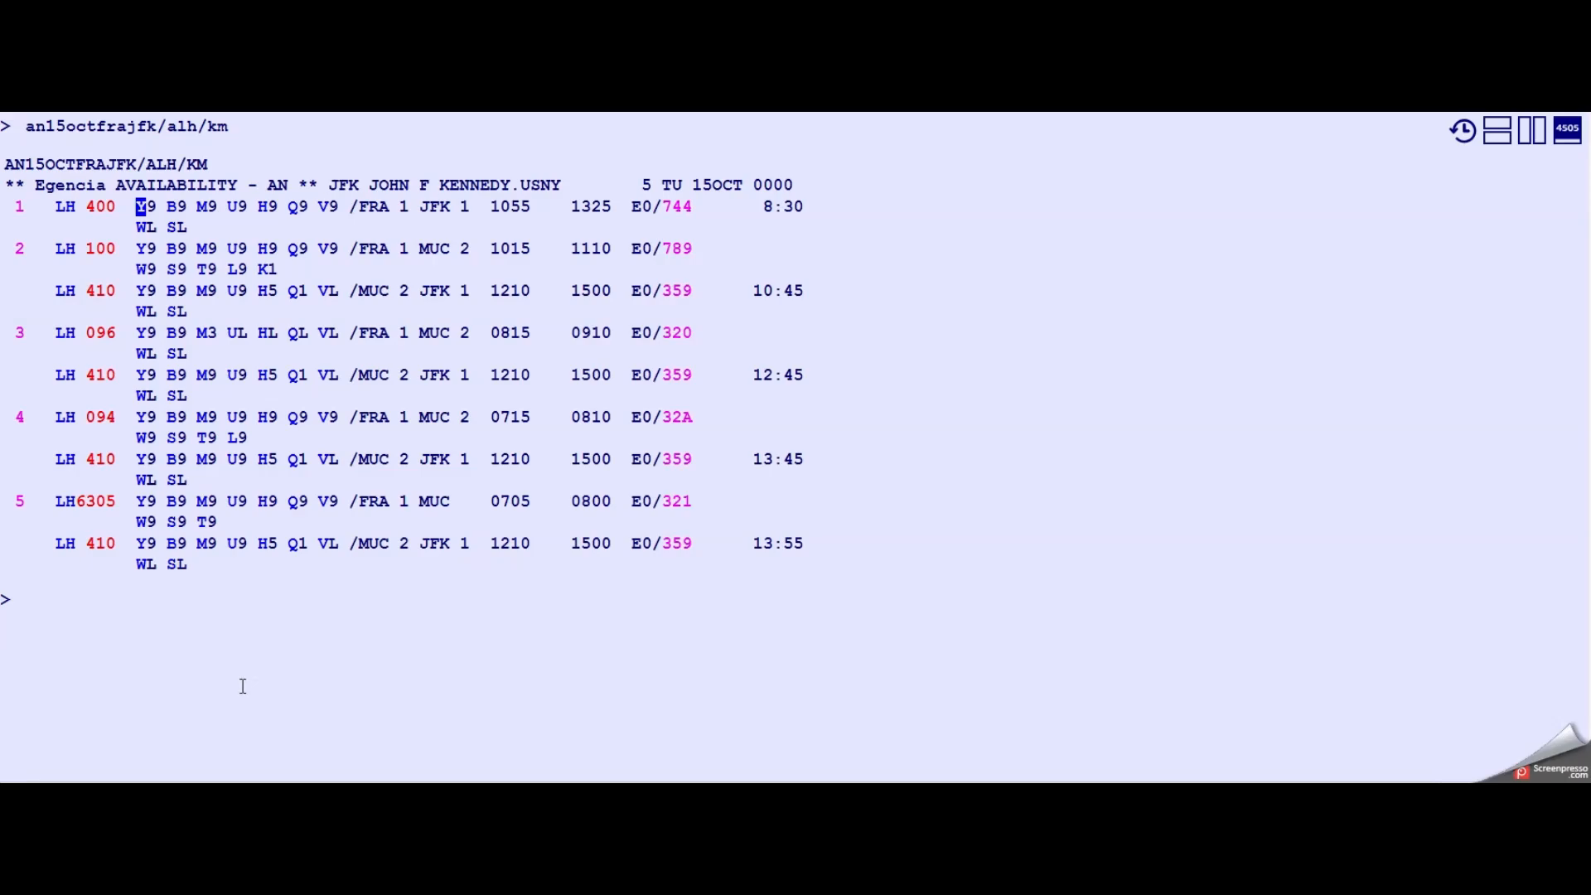
# - Sell one V-class seat on the first availability line (ss1v1)
pyautogui.scroll(12, 149, 282)
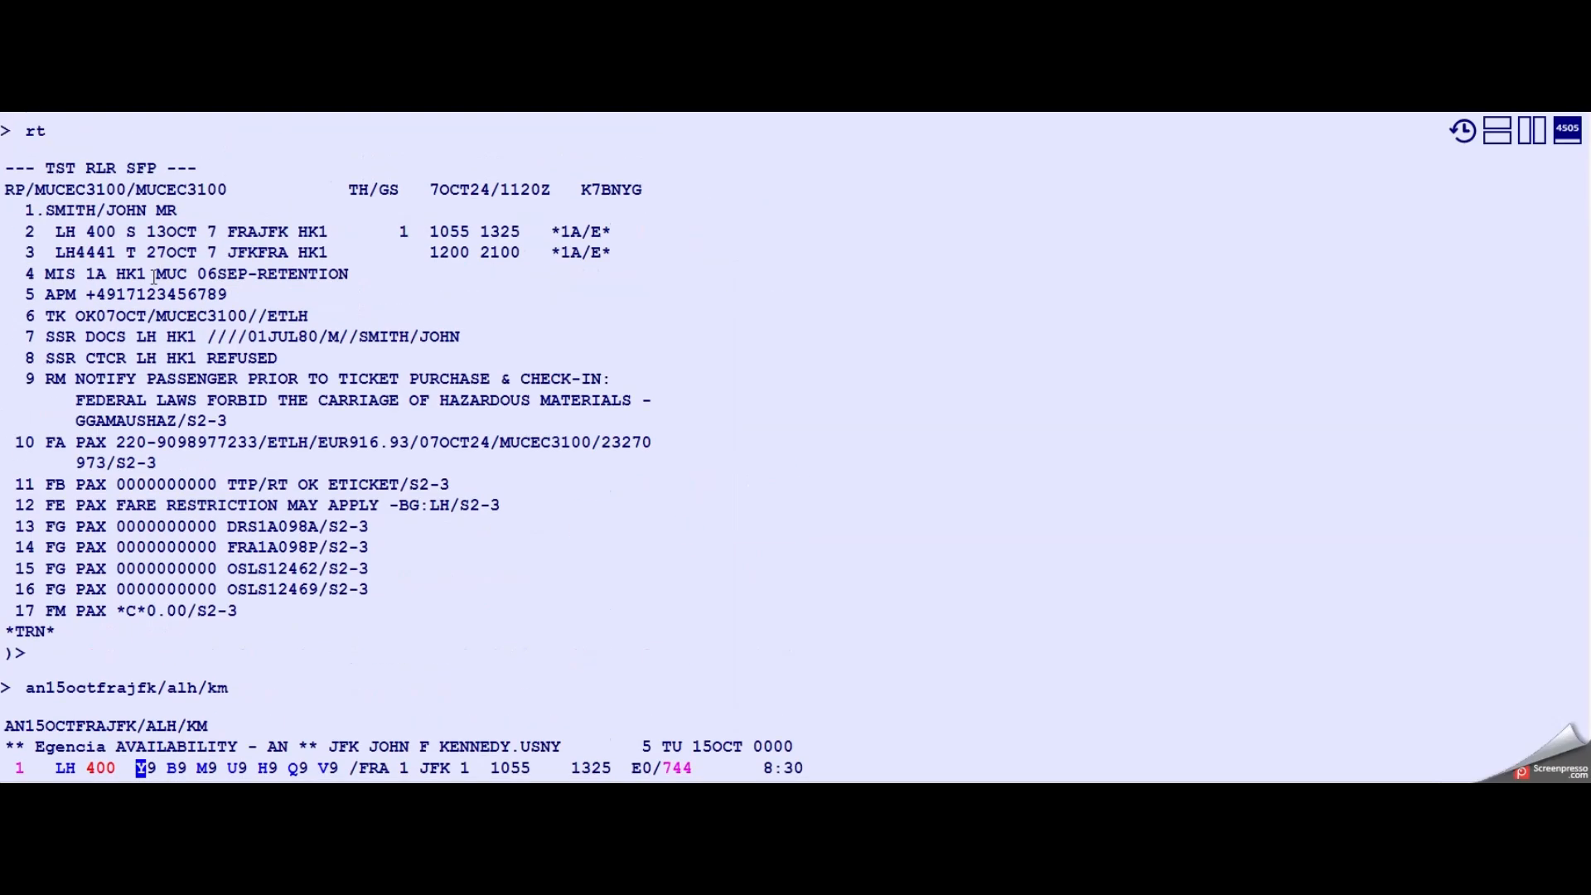
pyautogui.moveTo(86, 514); pyautogui.dragTo(117, 518)
pyautogui.scroll(-12, 117, 518)
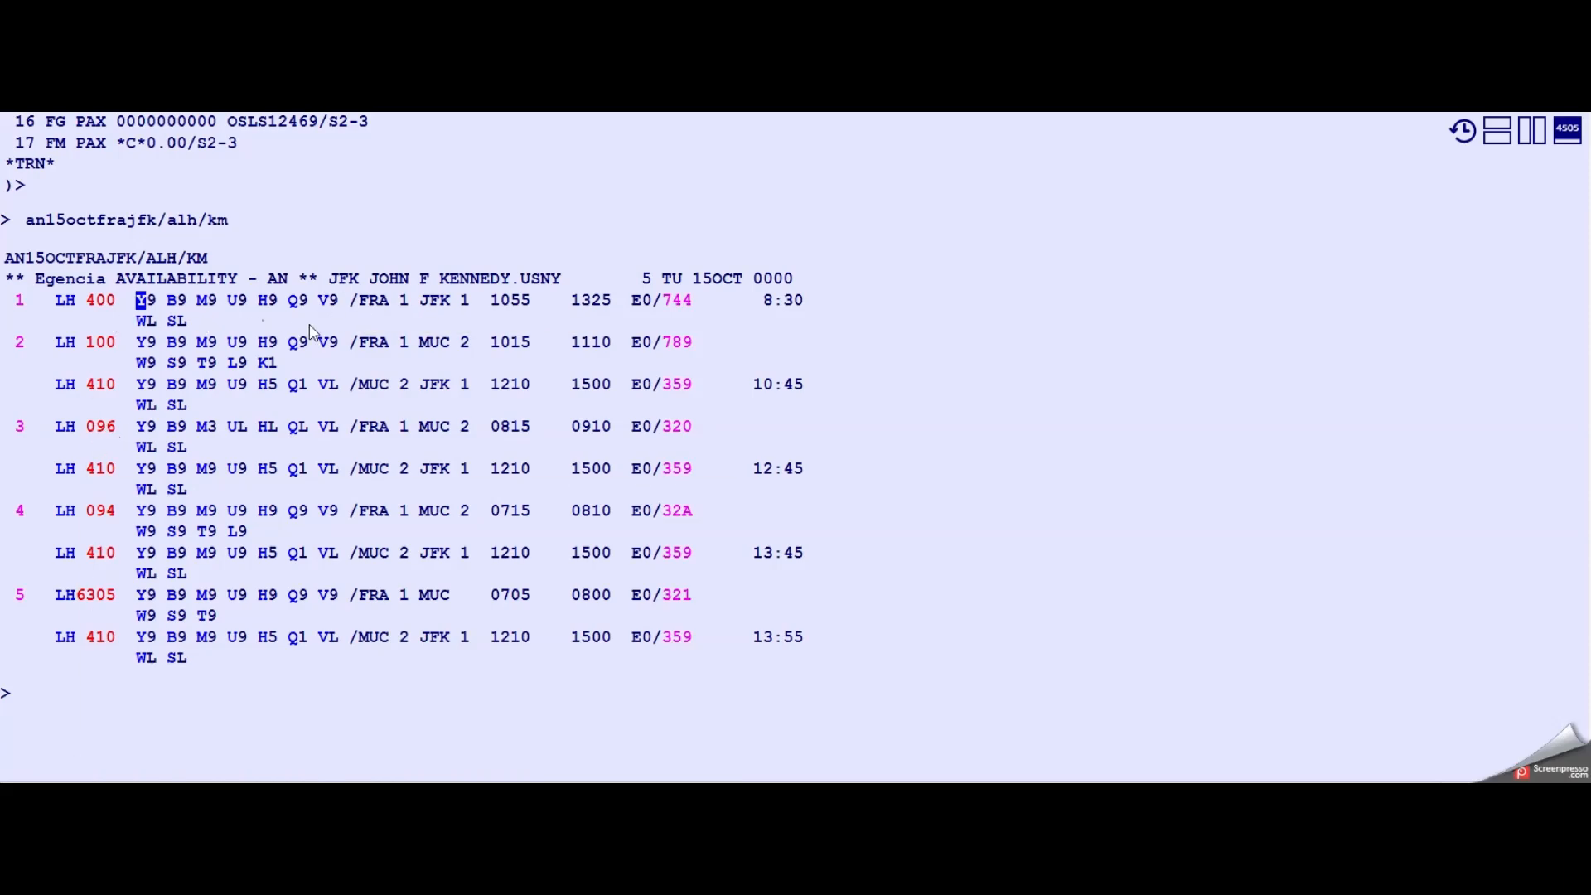
pyautogui.click(96, 709)
pyautogui.write('ss1v1')
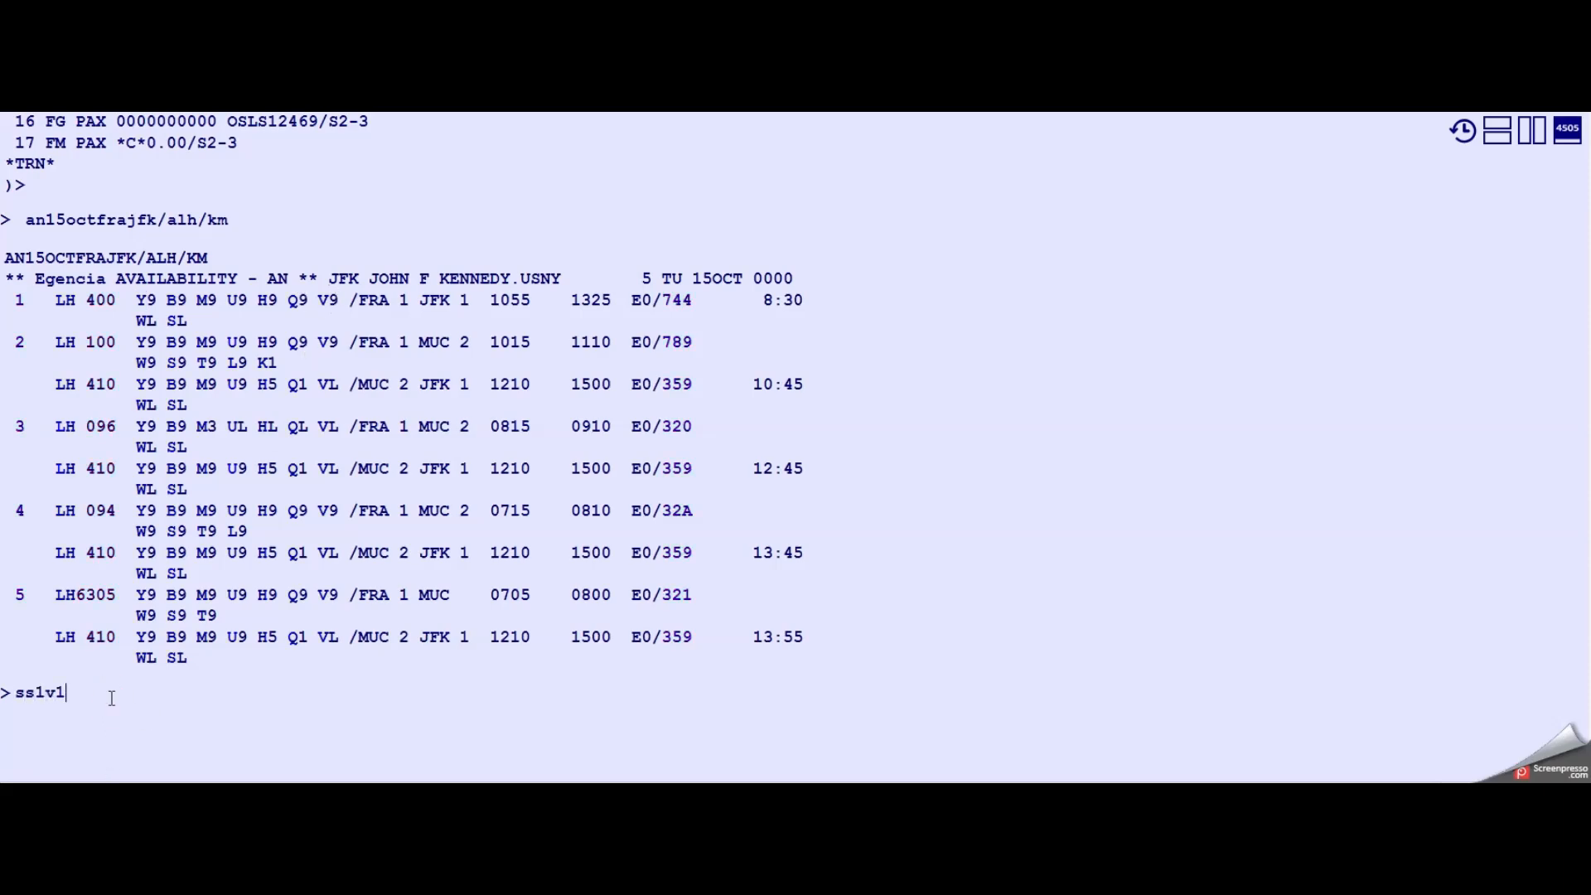
pyautogui.press('Return')
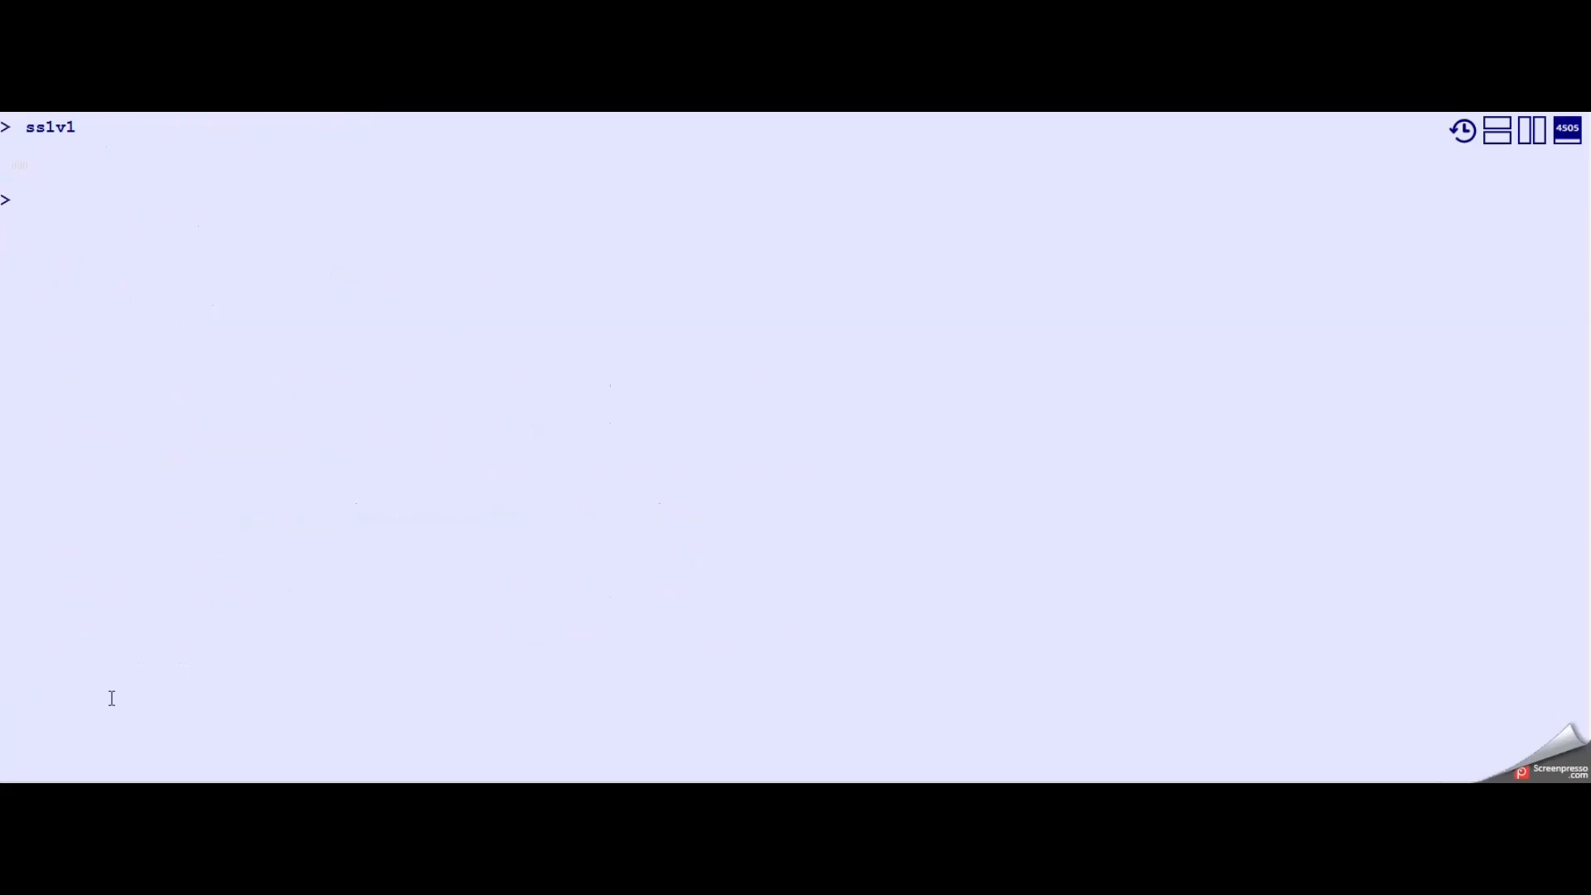
# - Price the reissue for segments 3 and 4 with fare family ECOSAVER (fxf/s3,4/ff-ecosaver)
pyautogui.click(105, 693)
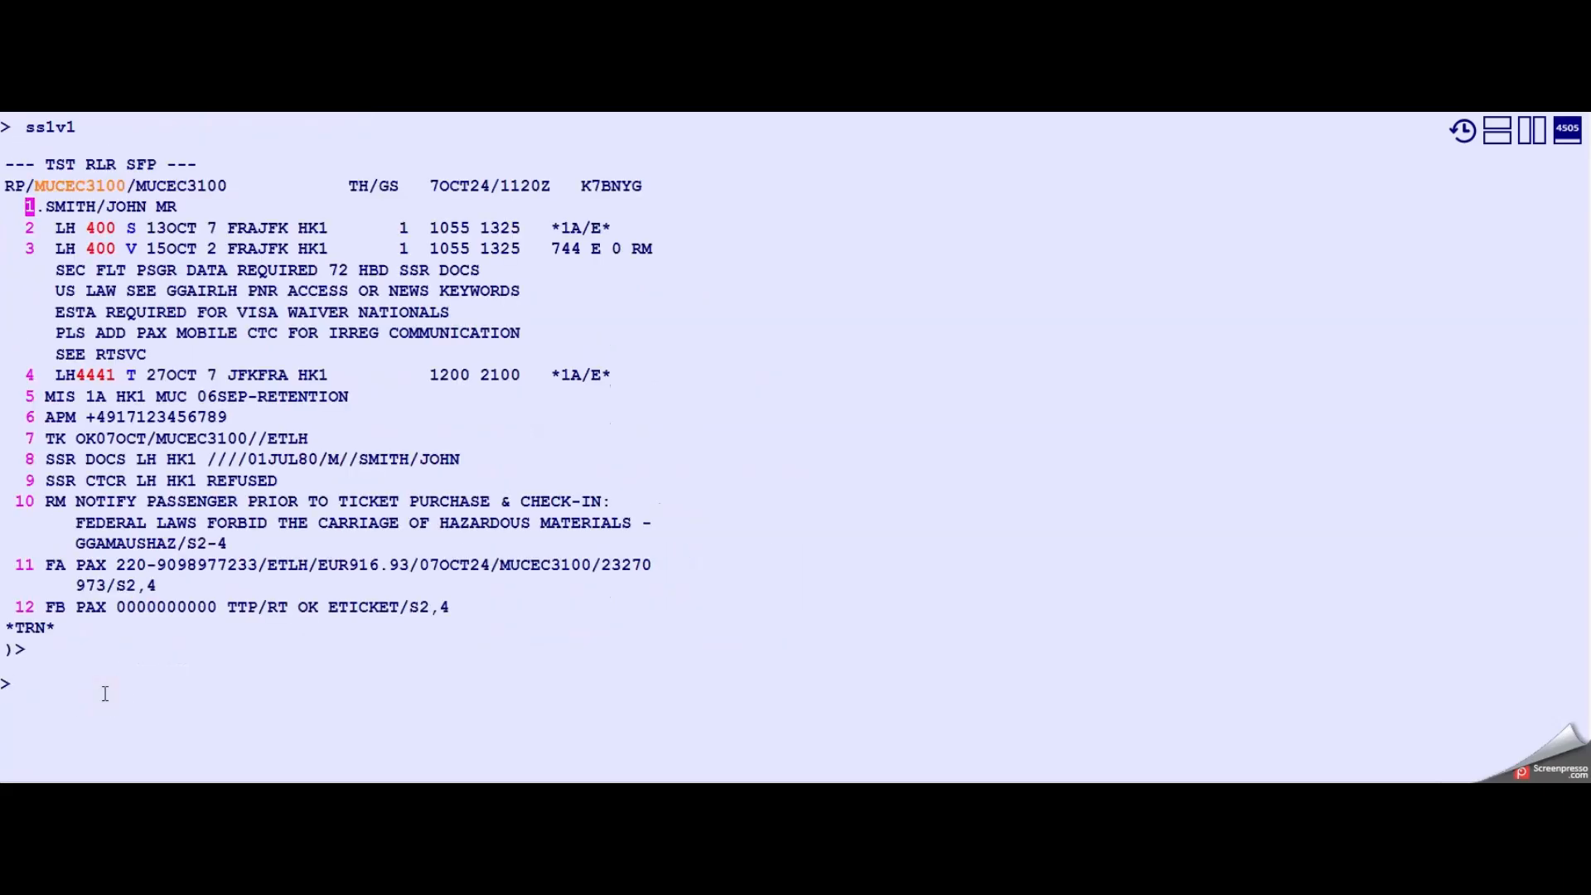
pyautogui.write('fxf')
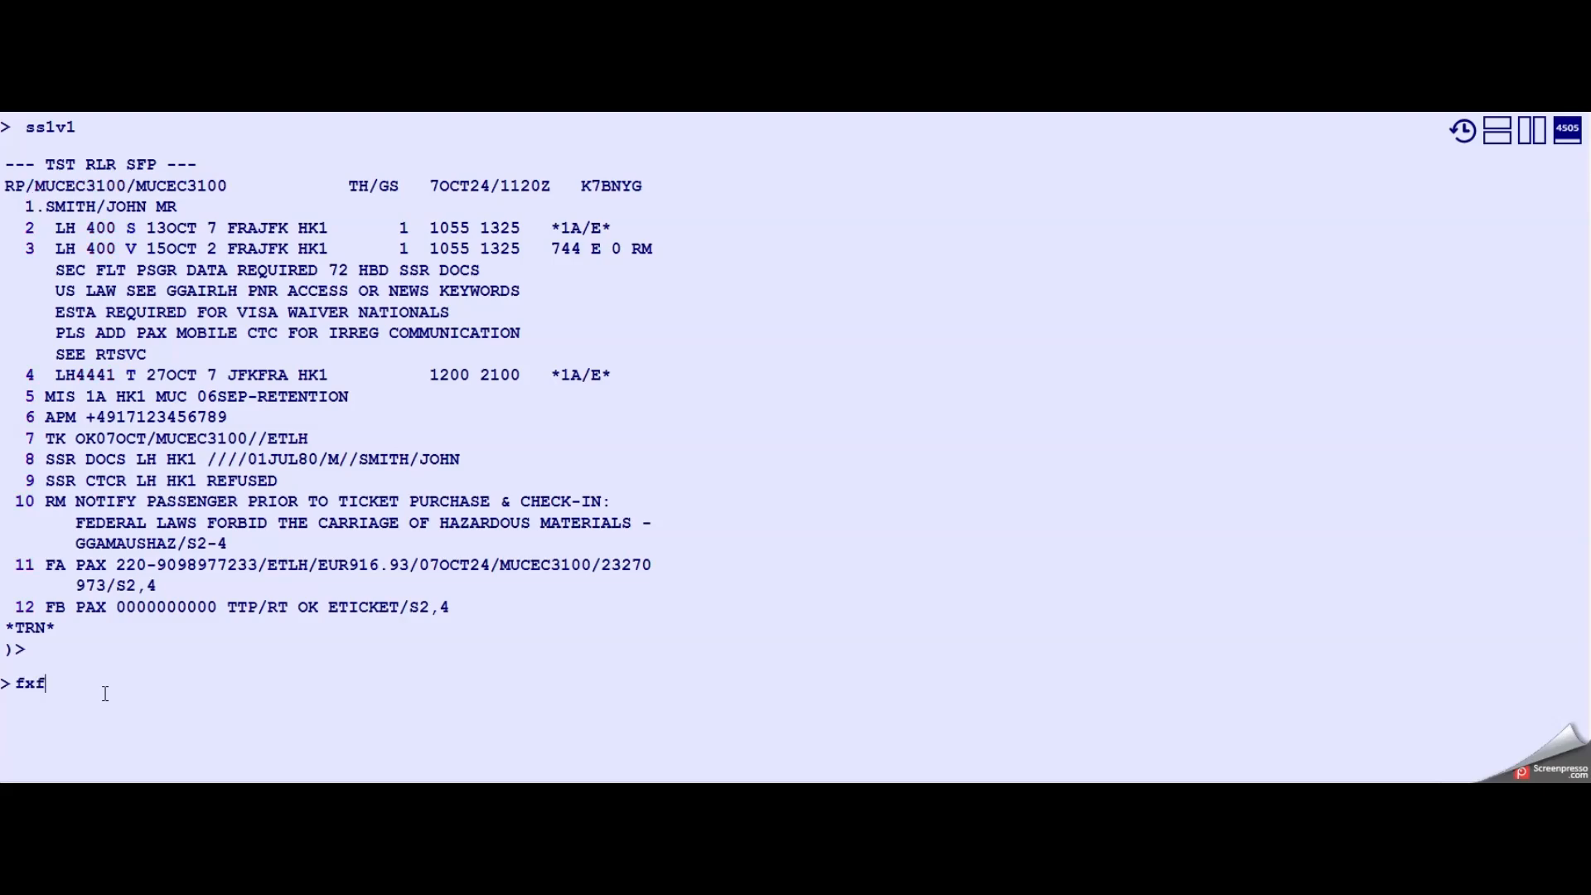
pyautogui.write('/s3,4/ff-ecosaver')
pyautogui.press('Return')
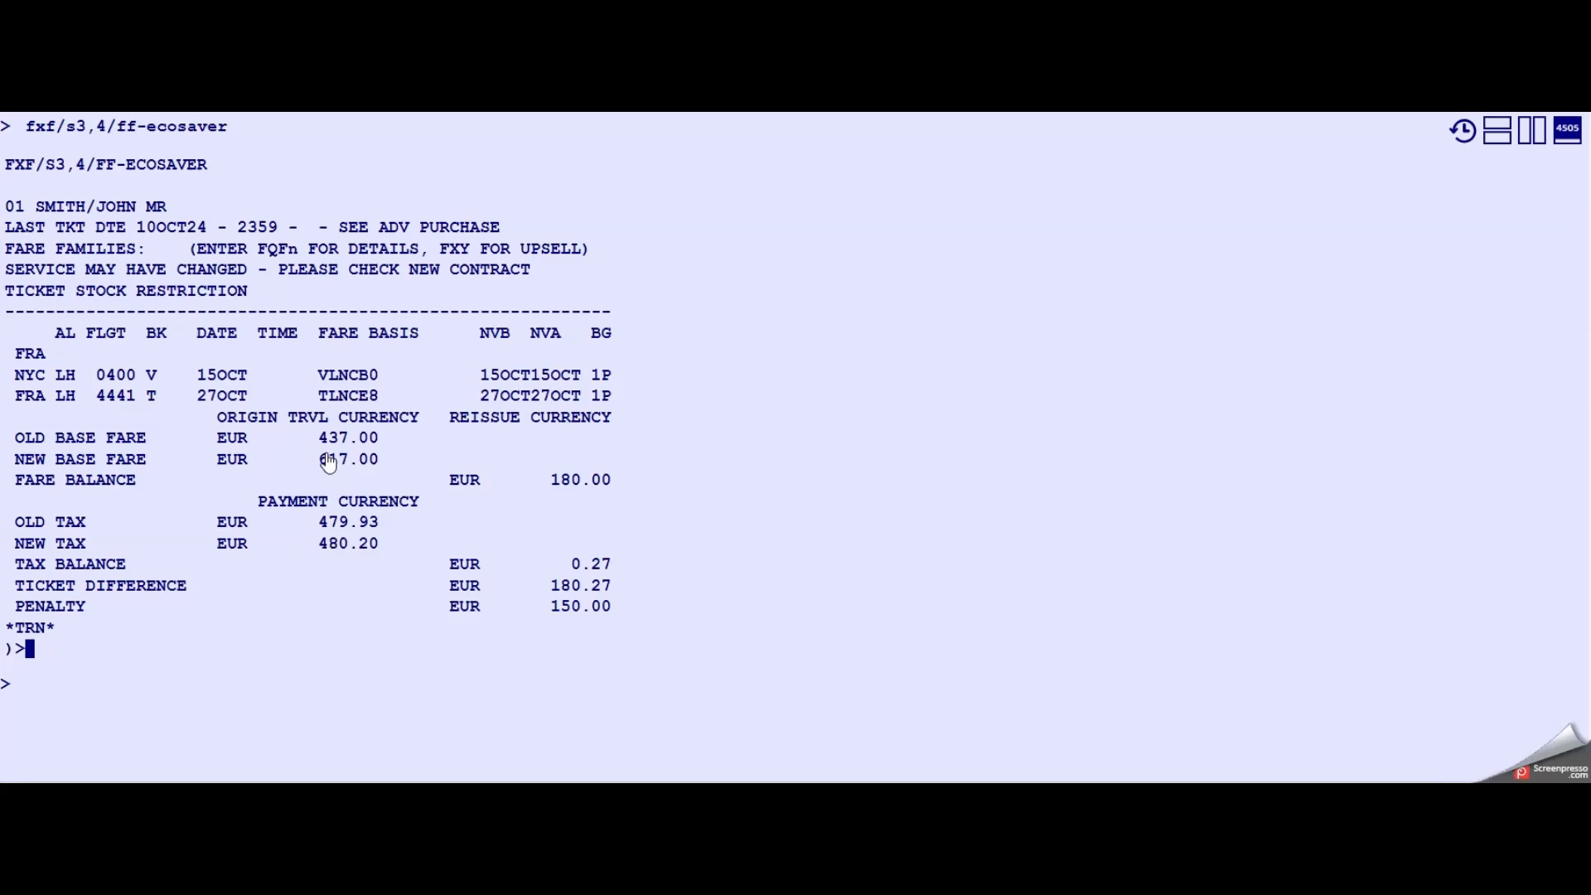
# - Page down the reissue quote to its totals (md)
pyautogui.moveTo(320, 461); pyautogui.dragTo(381, 470)
pyautogui.click(272, 684)
pyautogui.write('md')
pyautogui.press('Return')
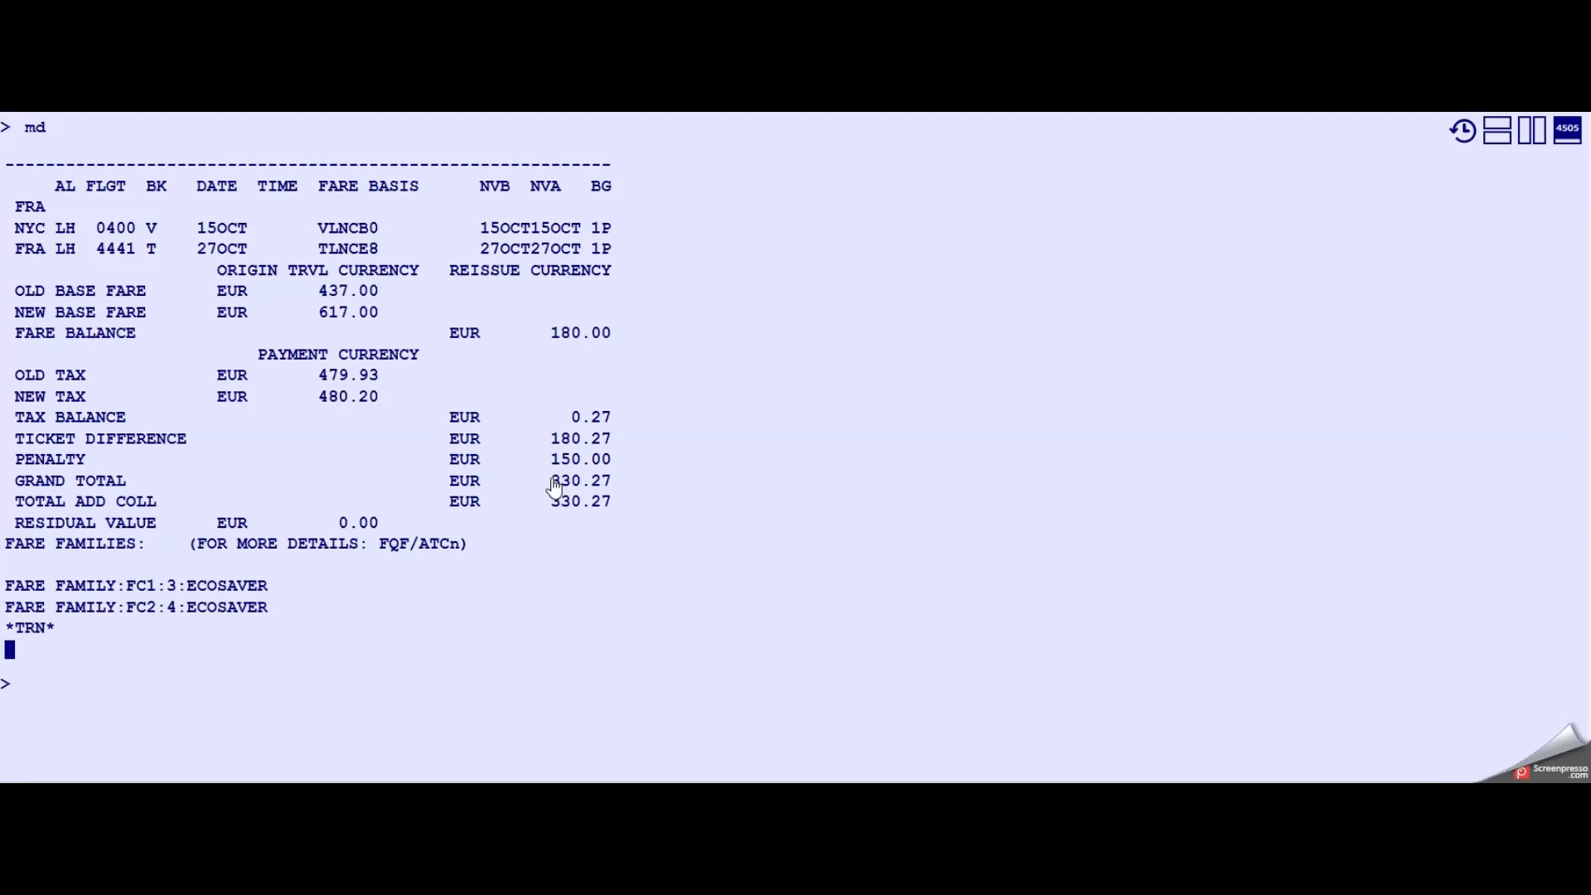
# - Highlight the quote's grand total and collection lines, then ignore the changes and redisplay the booking (ir)
pyautogui.moveTo(552, 482); pyautogui.dragTo(612, 484)
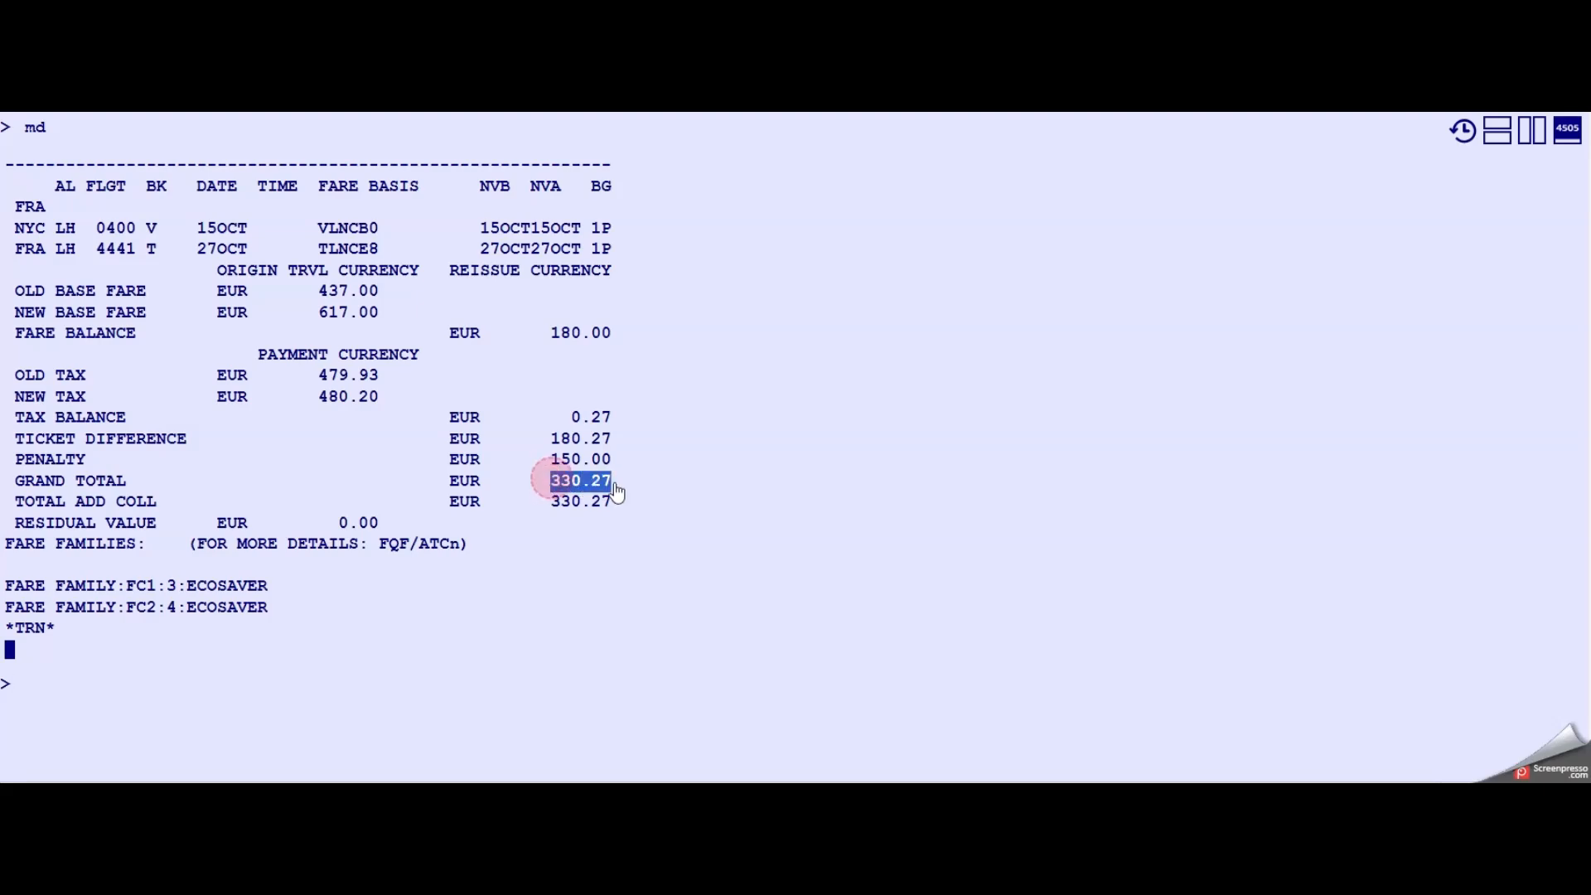
pyautogui.click(181, 685)
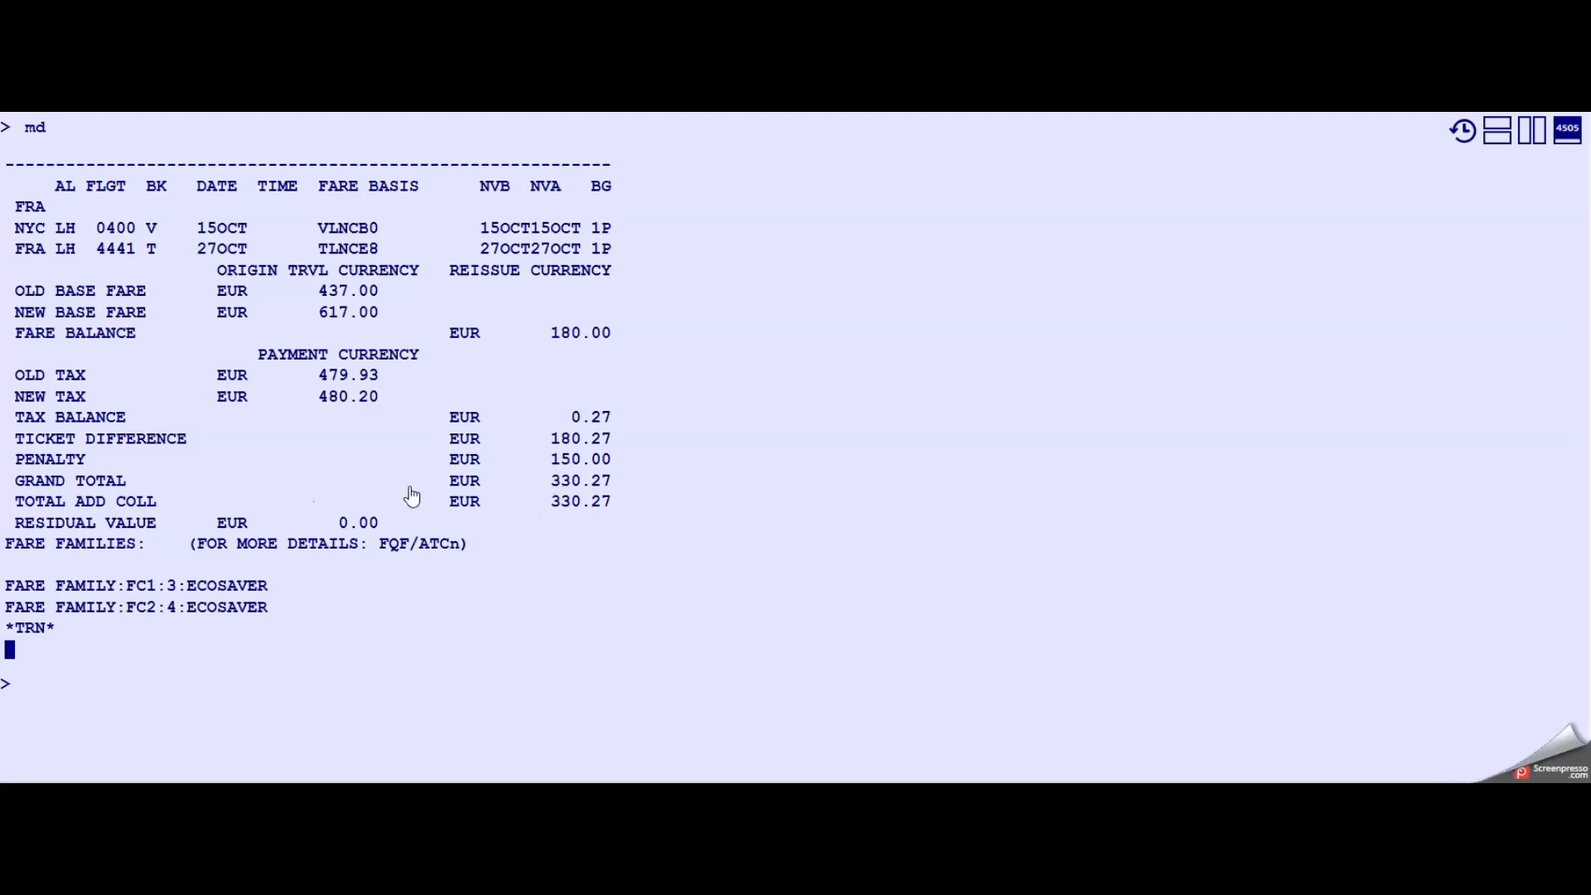
pyautogui.moveTo(14, 505); pyautogui.dragTo(610, 514)
pyautogui.click(86, 667)
pyautogui.click(77, 689)
pyautogui.write('ir')
pyautogui.press('Return')
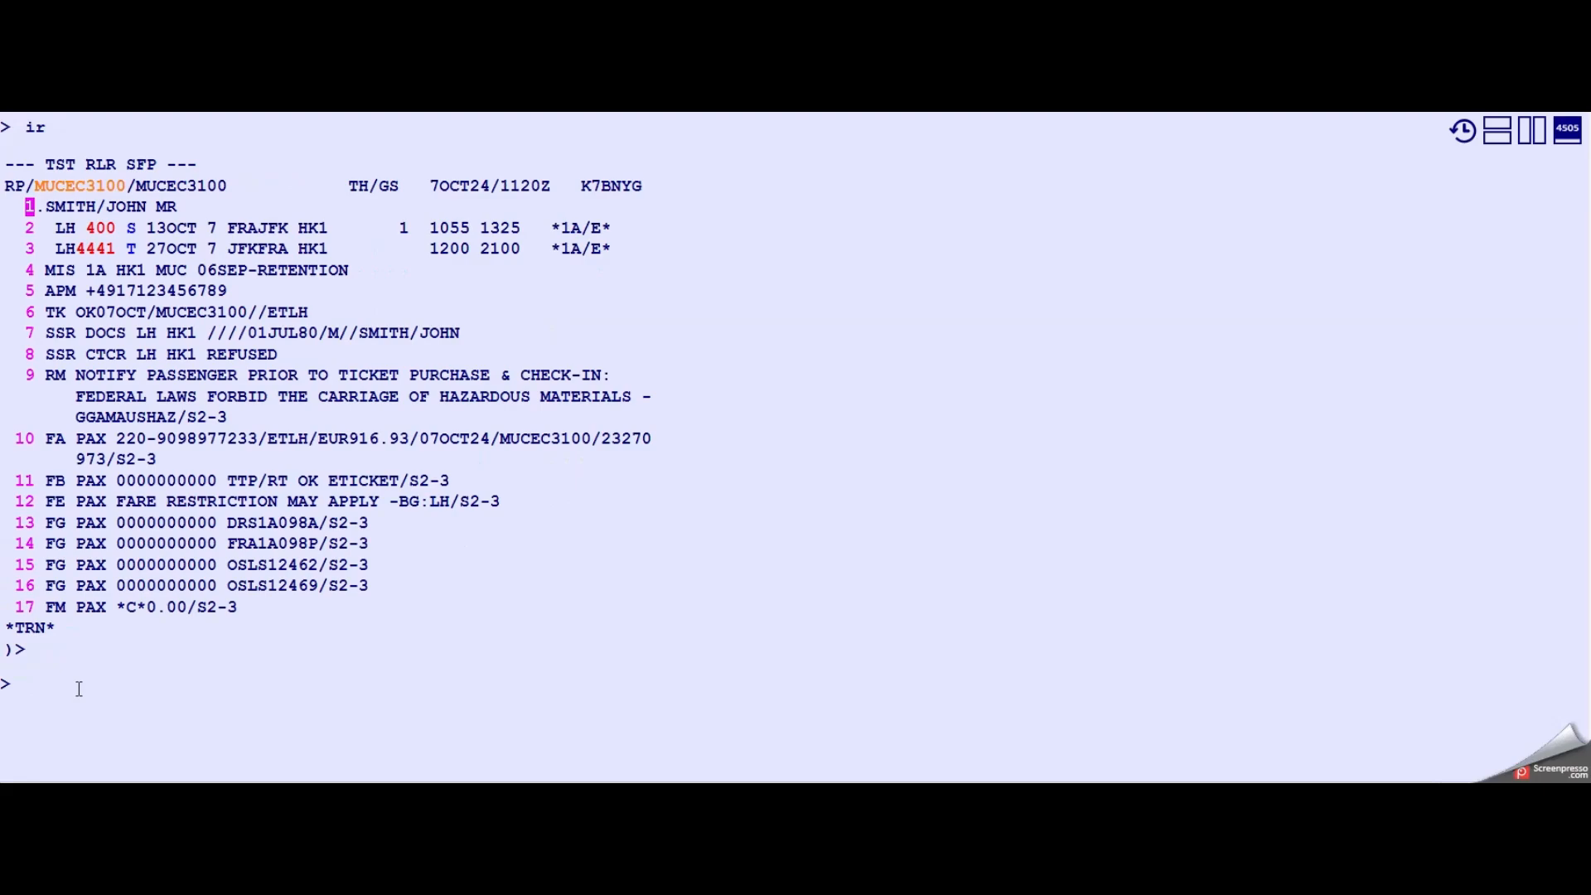
# - Request Lufthansa availability FRA to JFK on 15OCT and sell one Y-class seat on line 1 (SS1Y1)
pyautogui.click(173, 681)
pyautogui.write('an1')
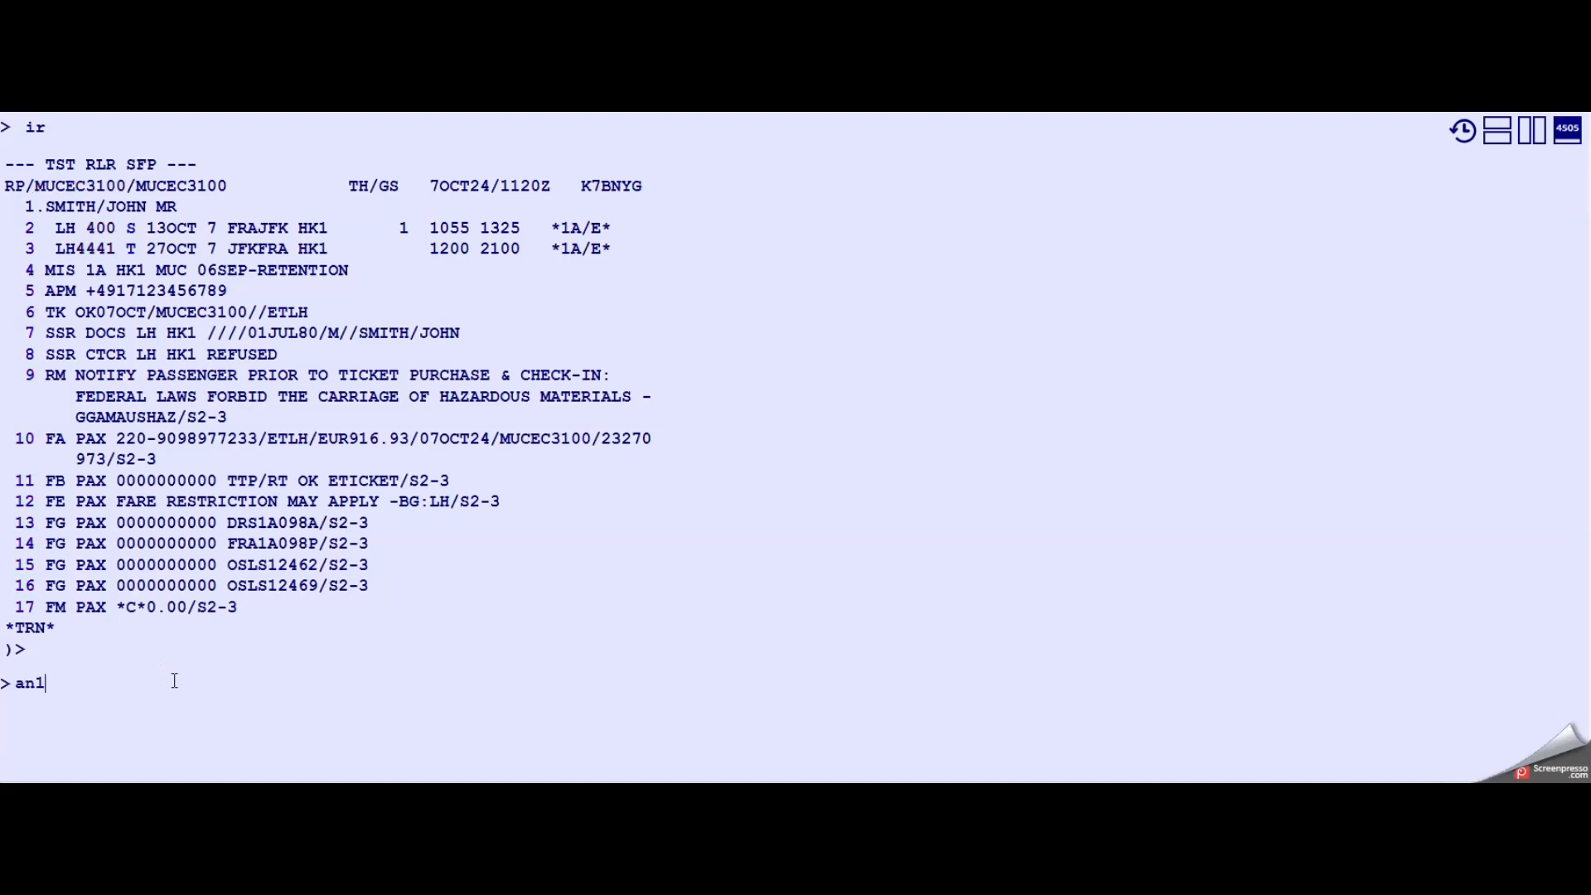
pyautogui.write('5octfrajfk/alh/km')
pyautogui.press('Return')
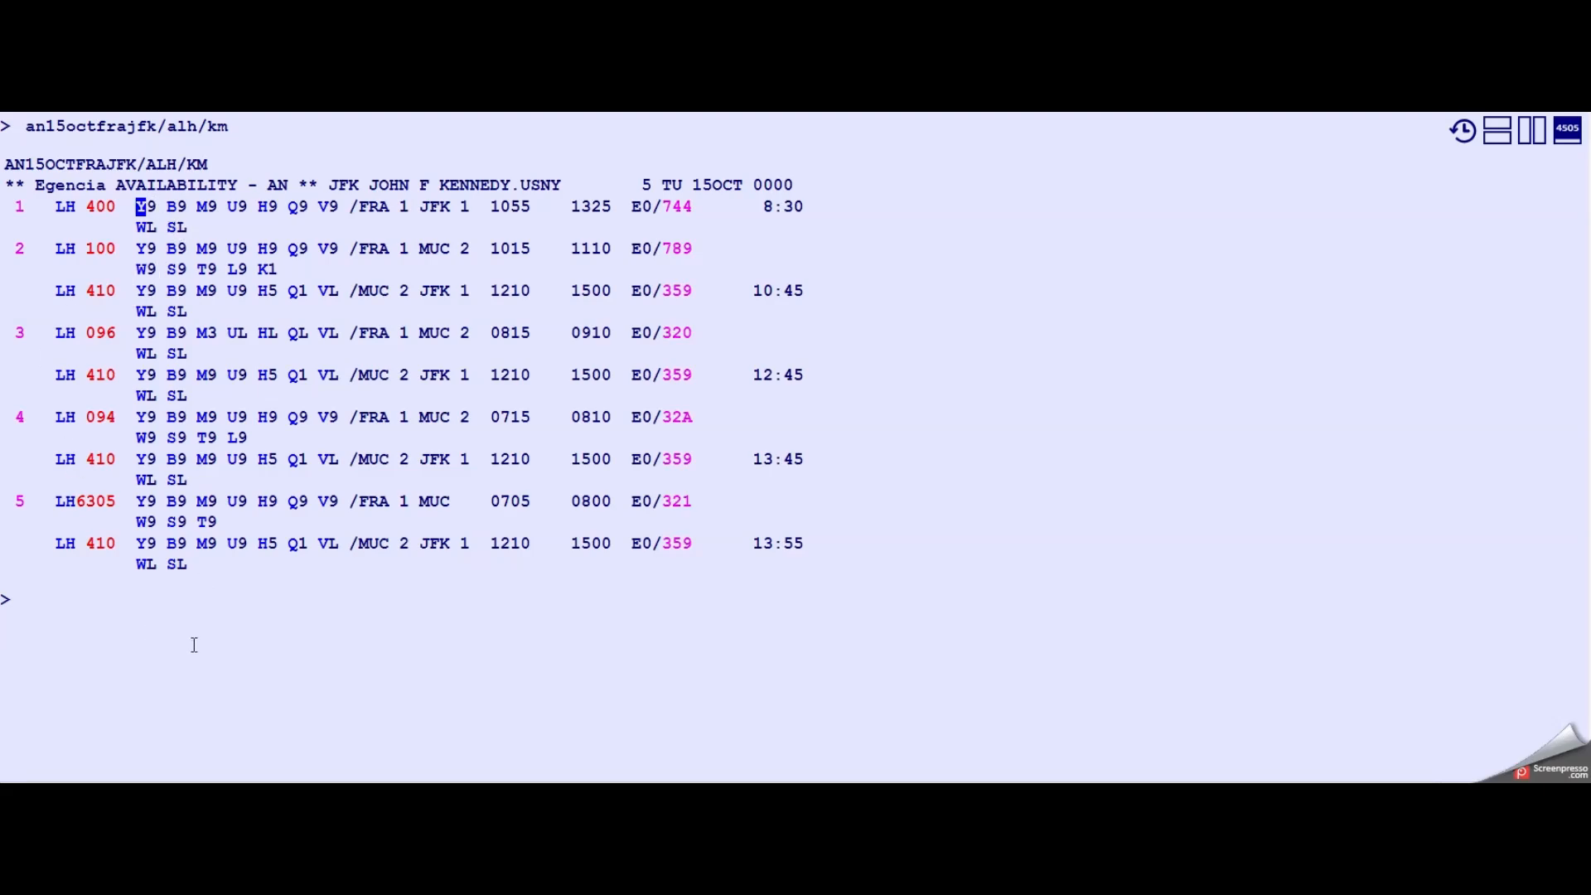
pyautogui.write('SS1Y1')
pyautogui.press('Return')
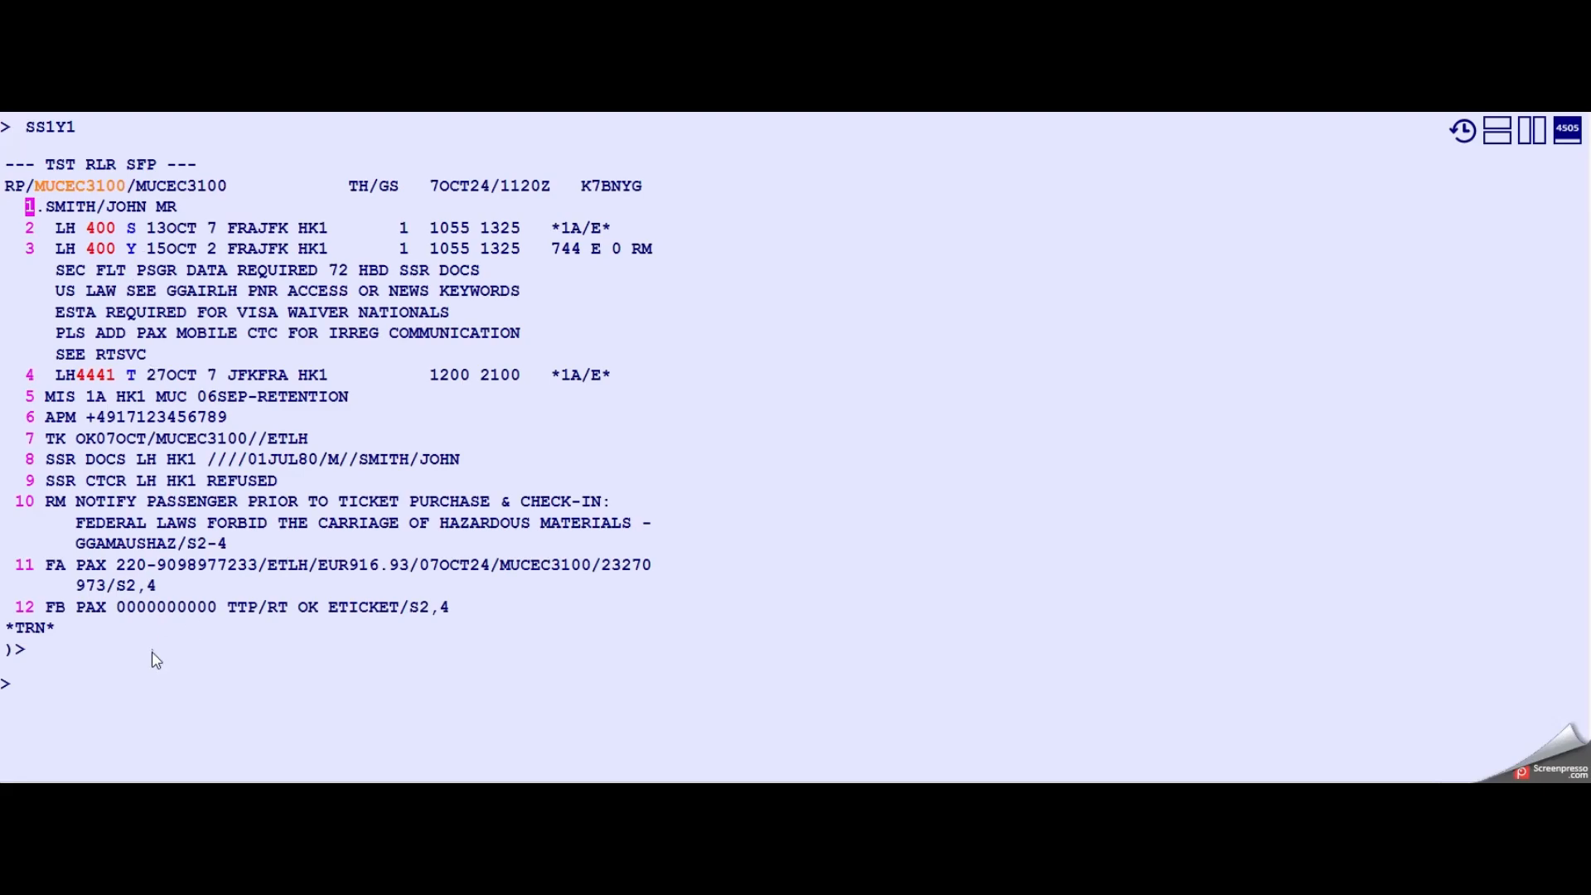
# - Price the reissue informatively for segments 3 and 4 with fare family ECOSAVER (fxe/s3,4/r,p/ff-ecosaver)
pyautogui.click(141, 672)
pyautogui.write('fxe')
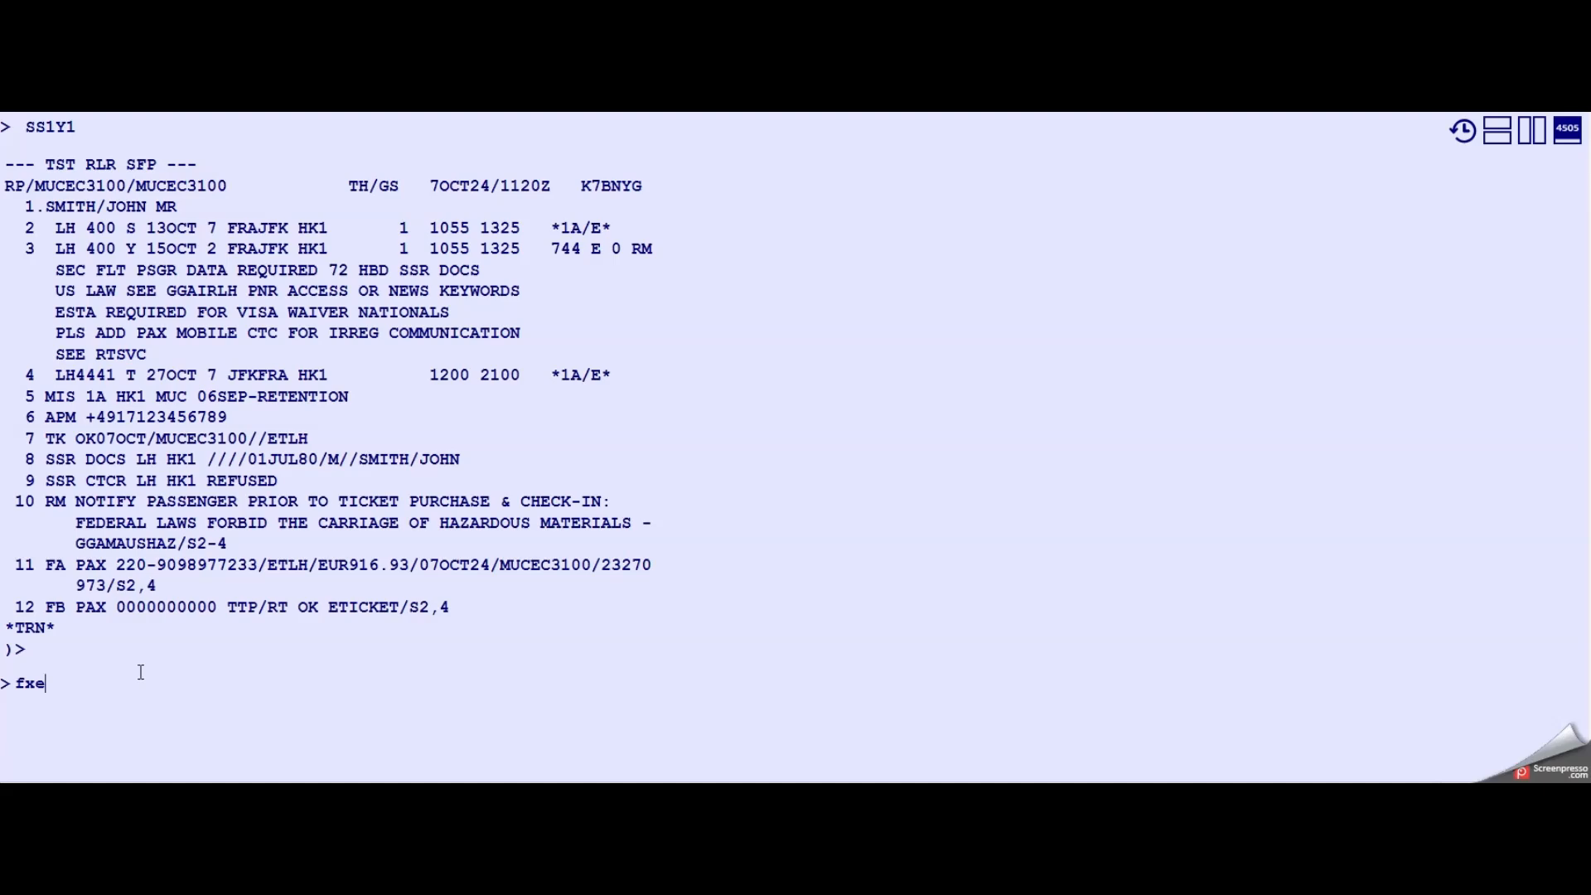
pyautogui.write(' fxo')
pyautogui.moveTo(15, 683); pyautogui.dragTo(86, 683)
pyautogui.click(136, 683)
pyautogui.press('BackSpace')
pyautogui.press('BackSpace')
pyautogui.press('BackSpace')
pyautogui.press('BackSpace')
pyautogui.write('/s3,4/r,p/ff-ecosaver')
pyautogui.press('Return')
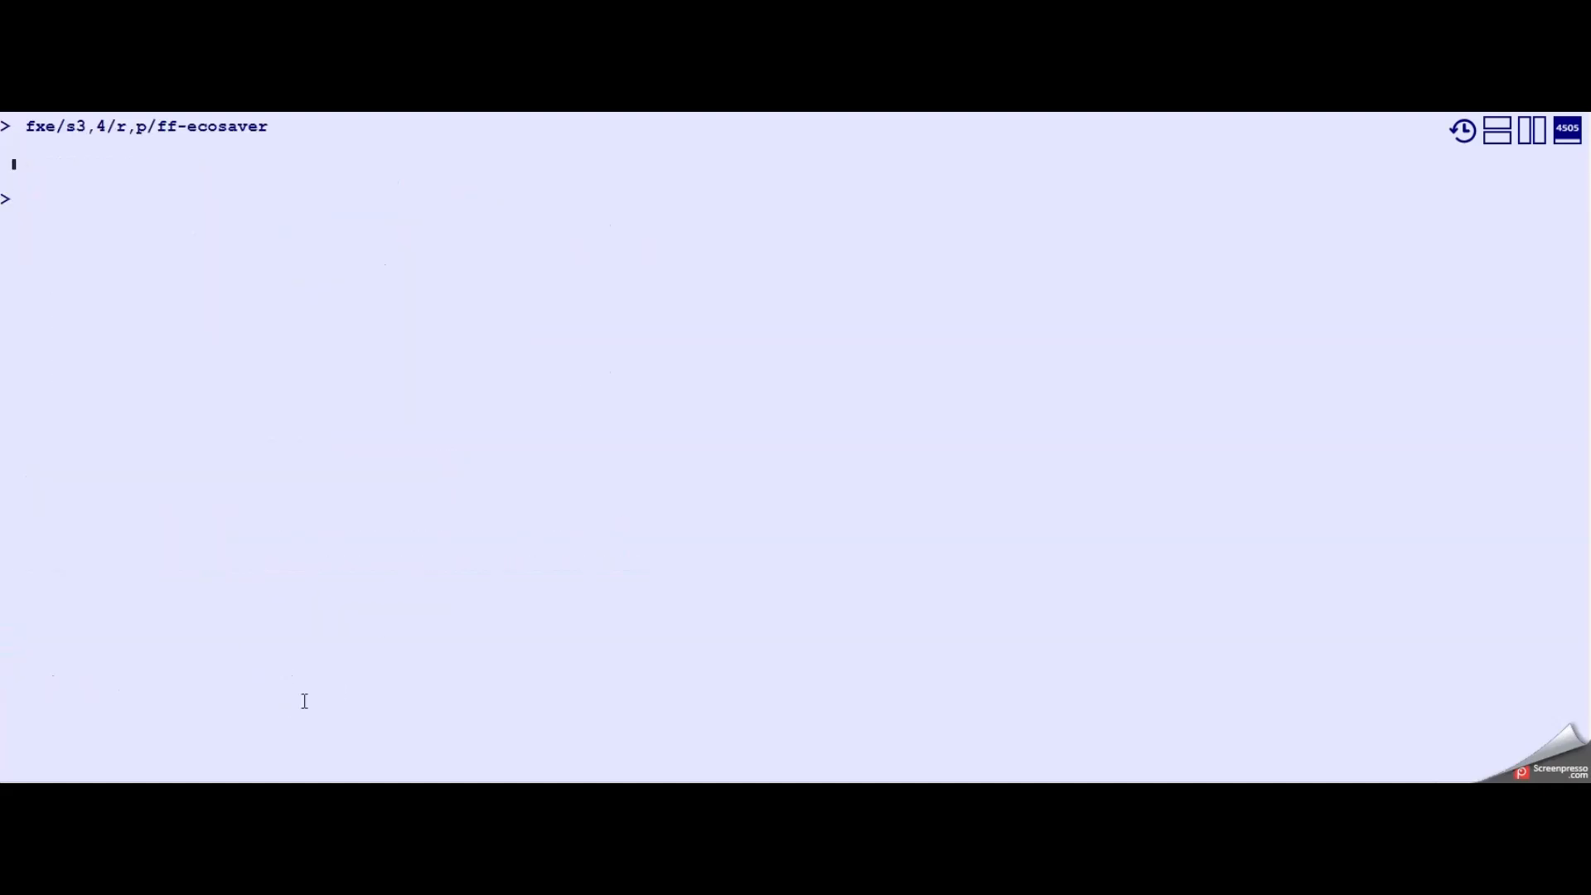
# - Page down the reissue quote (md) and highlight its grand total
pyautogui.click(296, 684)
pyautogui.write('md')
pyautogui.press('Return')
pyautogui.moveTo(543, 490); pyautogui.dragTo(619, 490)
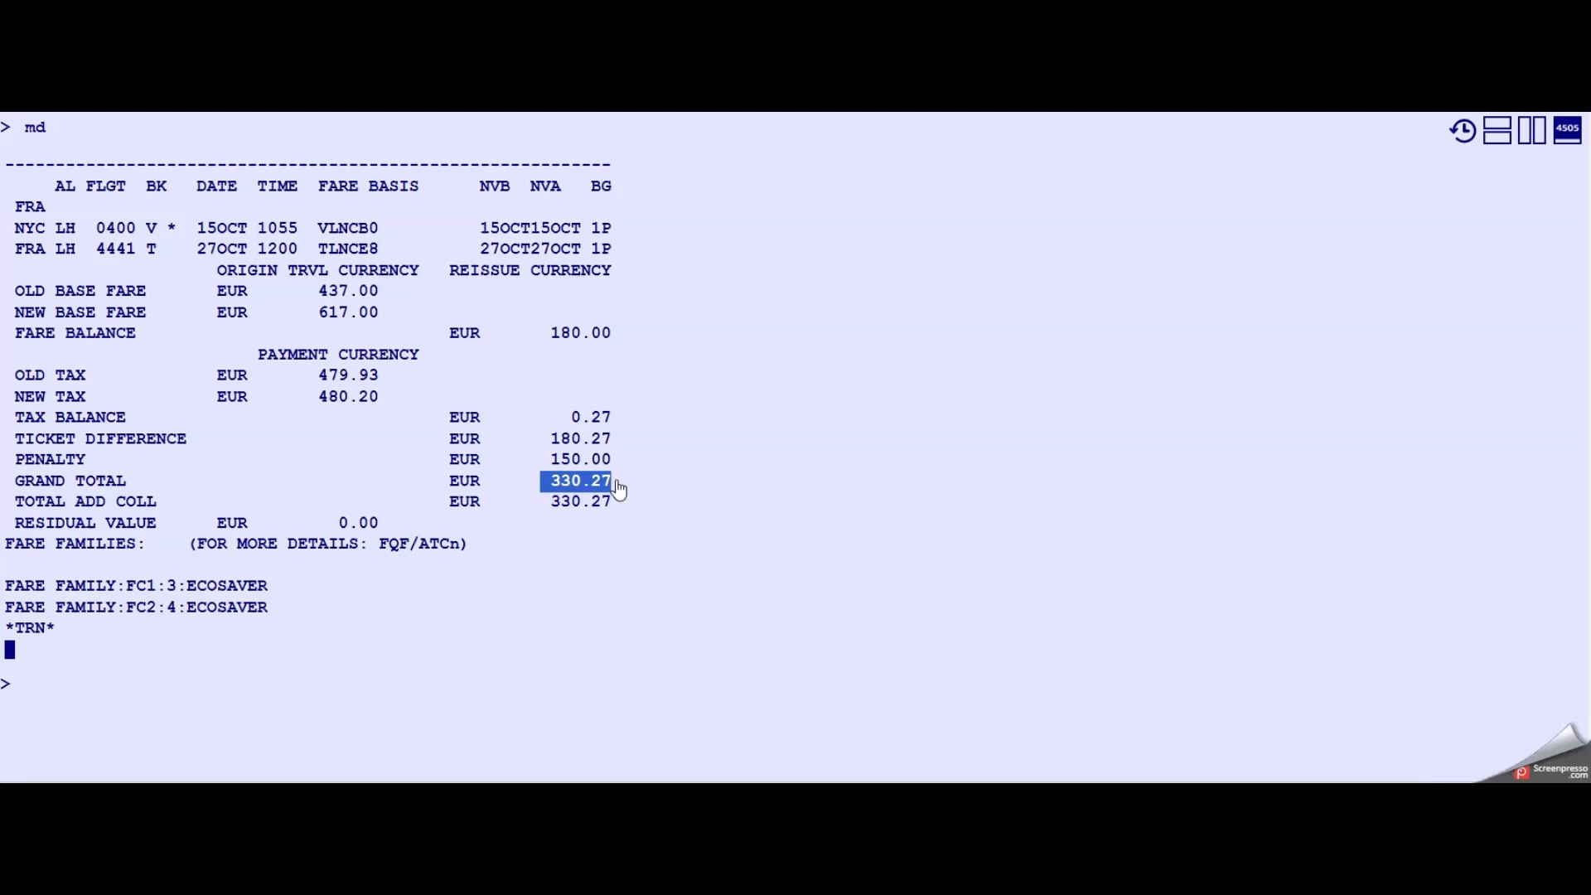
# - Redisplay the booking (rt) and ignore the changes (ir)
pyautogui.click(139, 701)
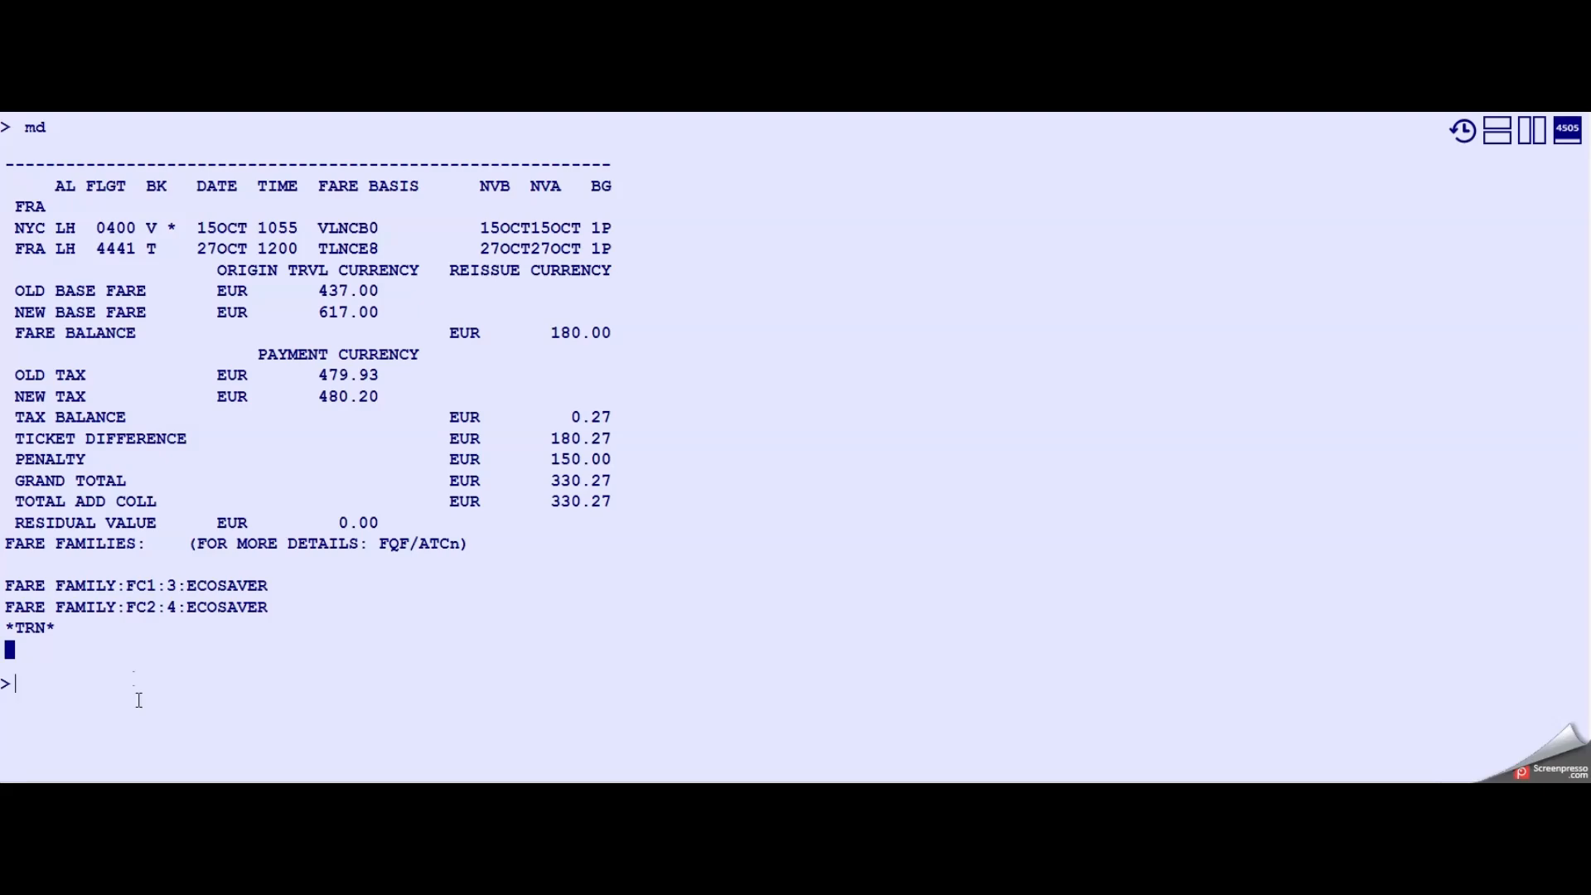
pyautogui.doubleClick(172, 229)
pyautogui.doubleClick(152, 228)
pyautogui.click(142, 705)
pyautogui.write('rt')
pyautogui.press('Return')
pyautogui.write('ir')
pyautogui.press('Return')
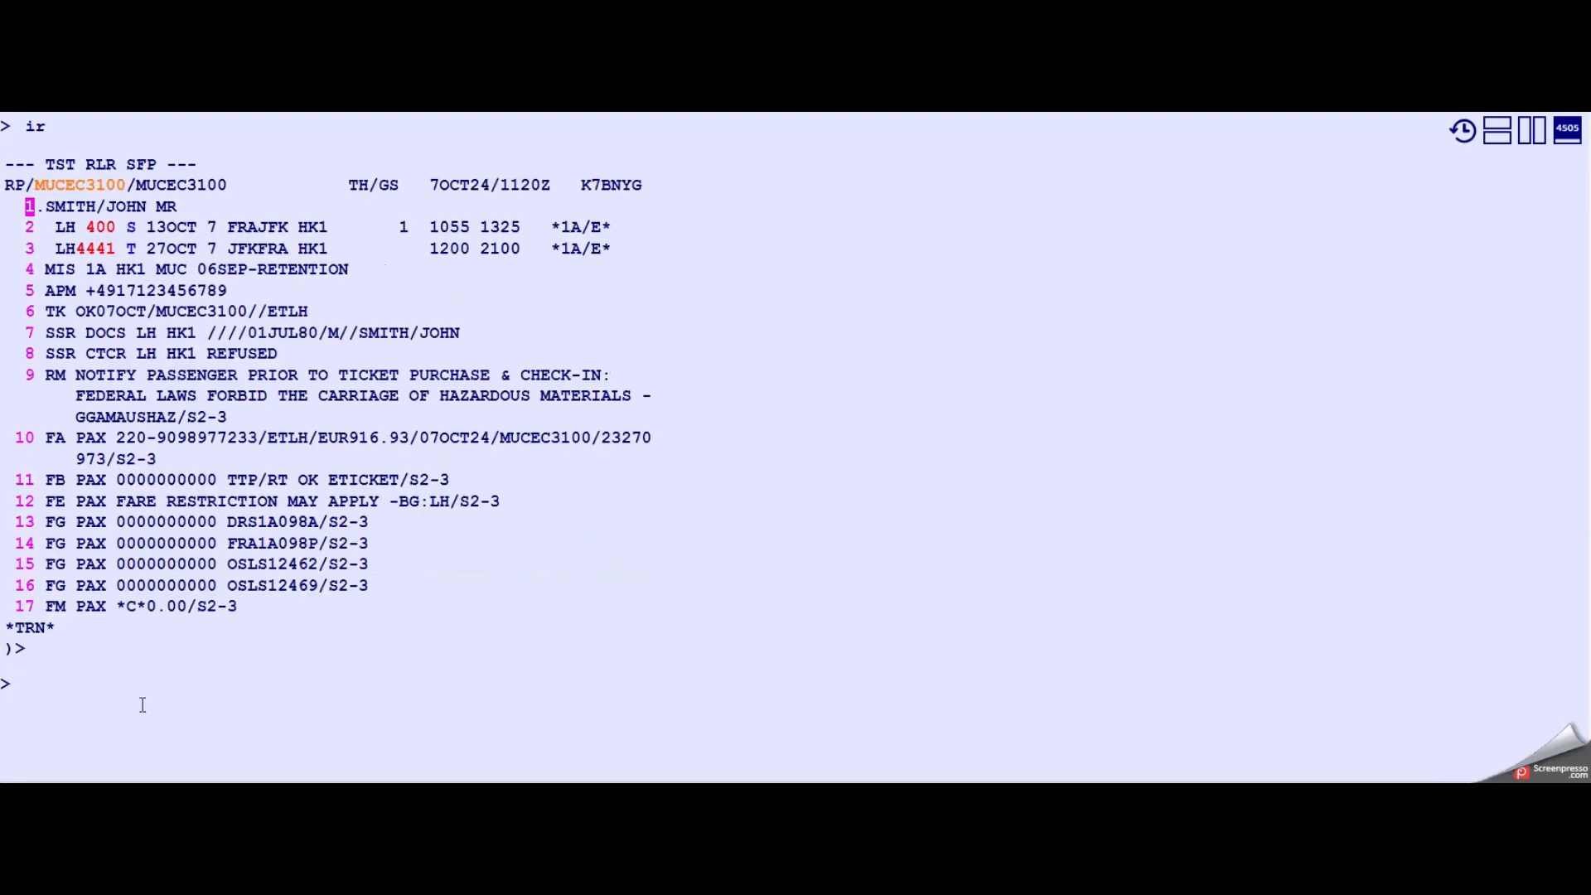
# - Recall and rerun the Lufthansa availability request FRA to JFK on 15OCT (an15octfrajfk/alh/km)
pyautogui.press('Up')
pyautogui.press('Up')
pyautogui.press('Up')
pyautogui.press('Up')
pyautogui.press('Up')
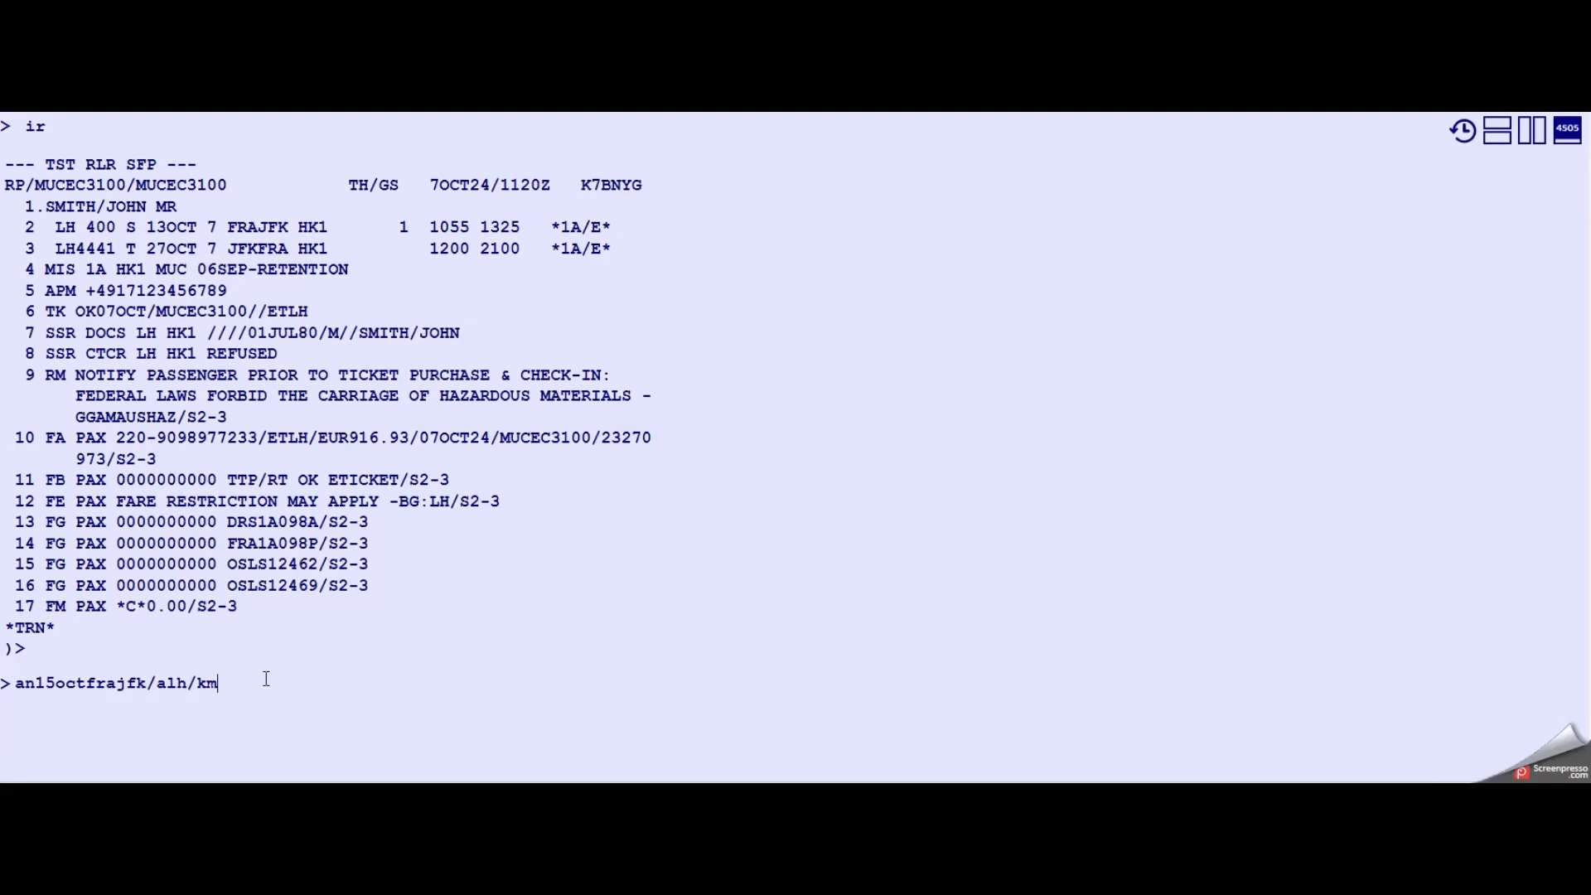
pyautogui.press('Return')
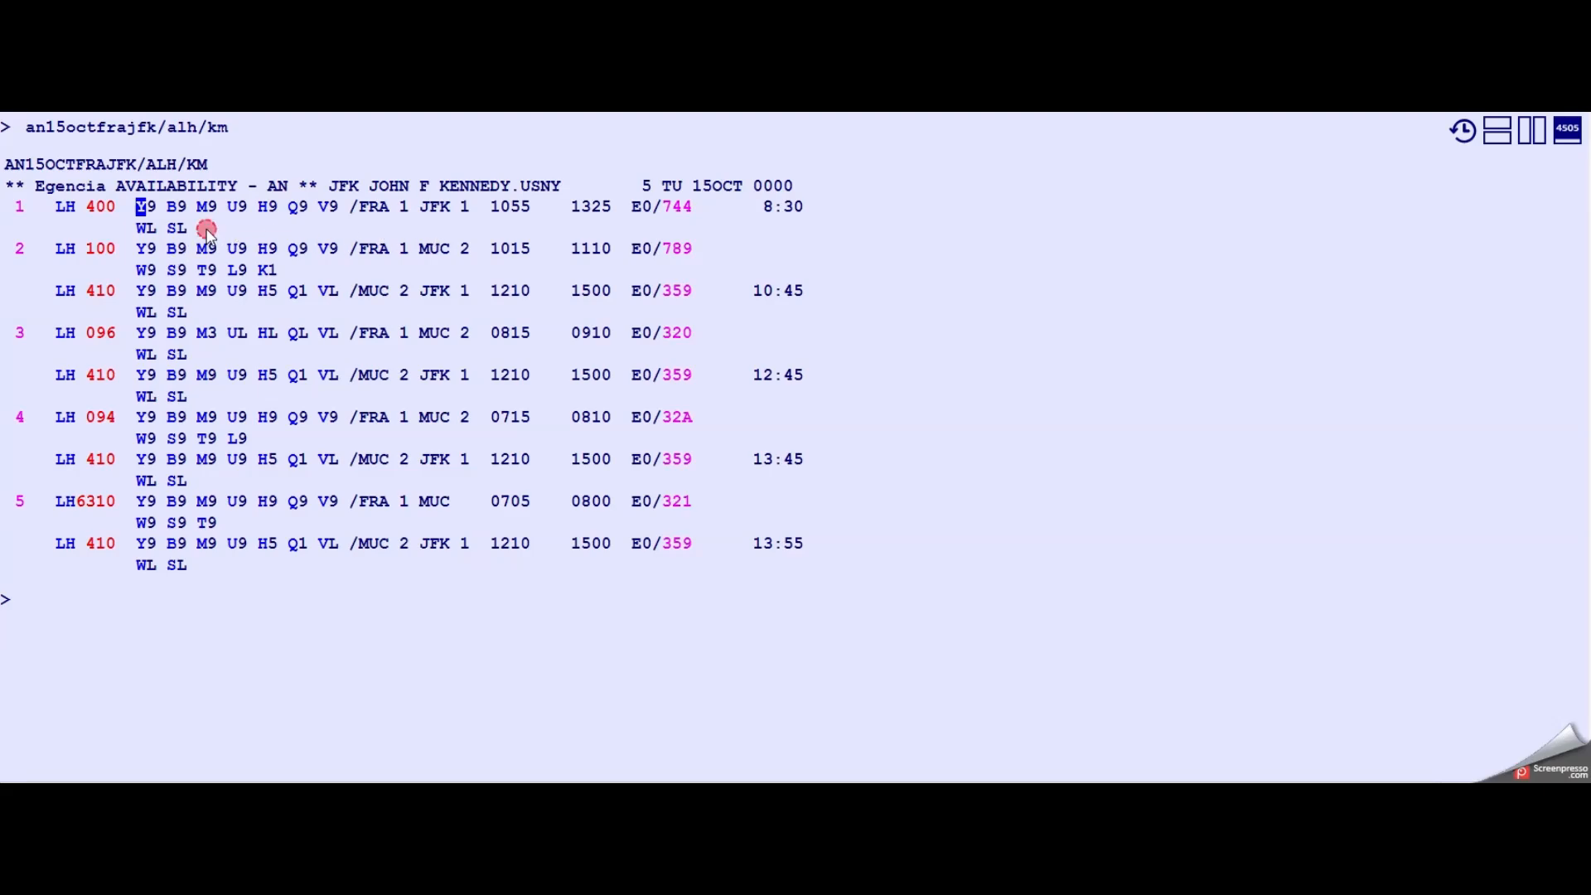
pyautogui.moveTo(190, 228); pyautogui.dragTo(255, 247)
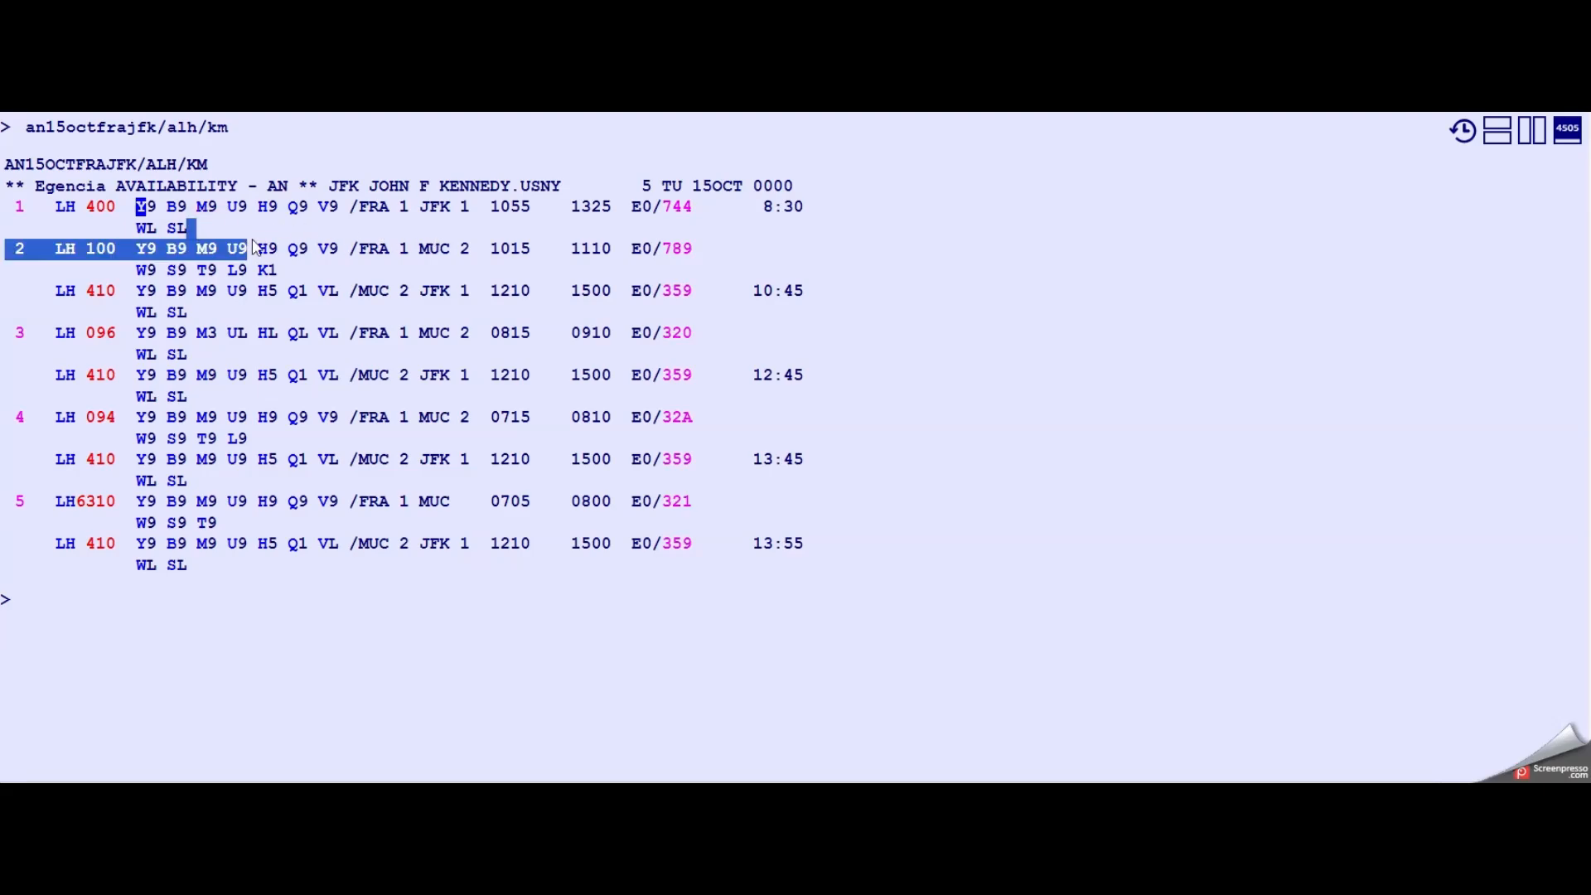
pyautogui.click(185, 621)
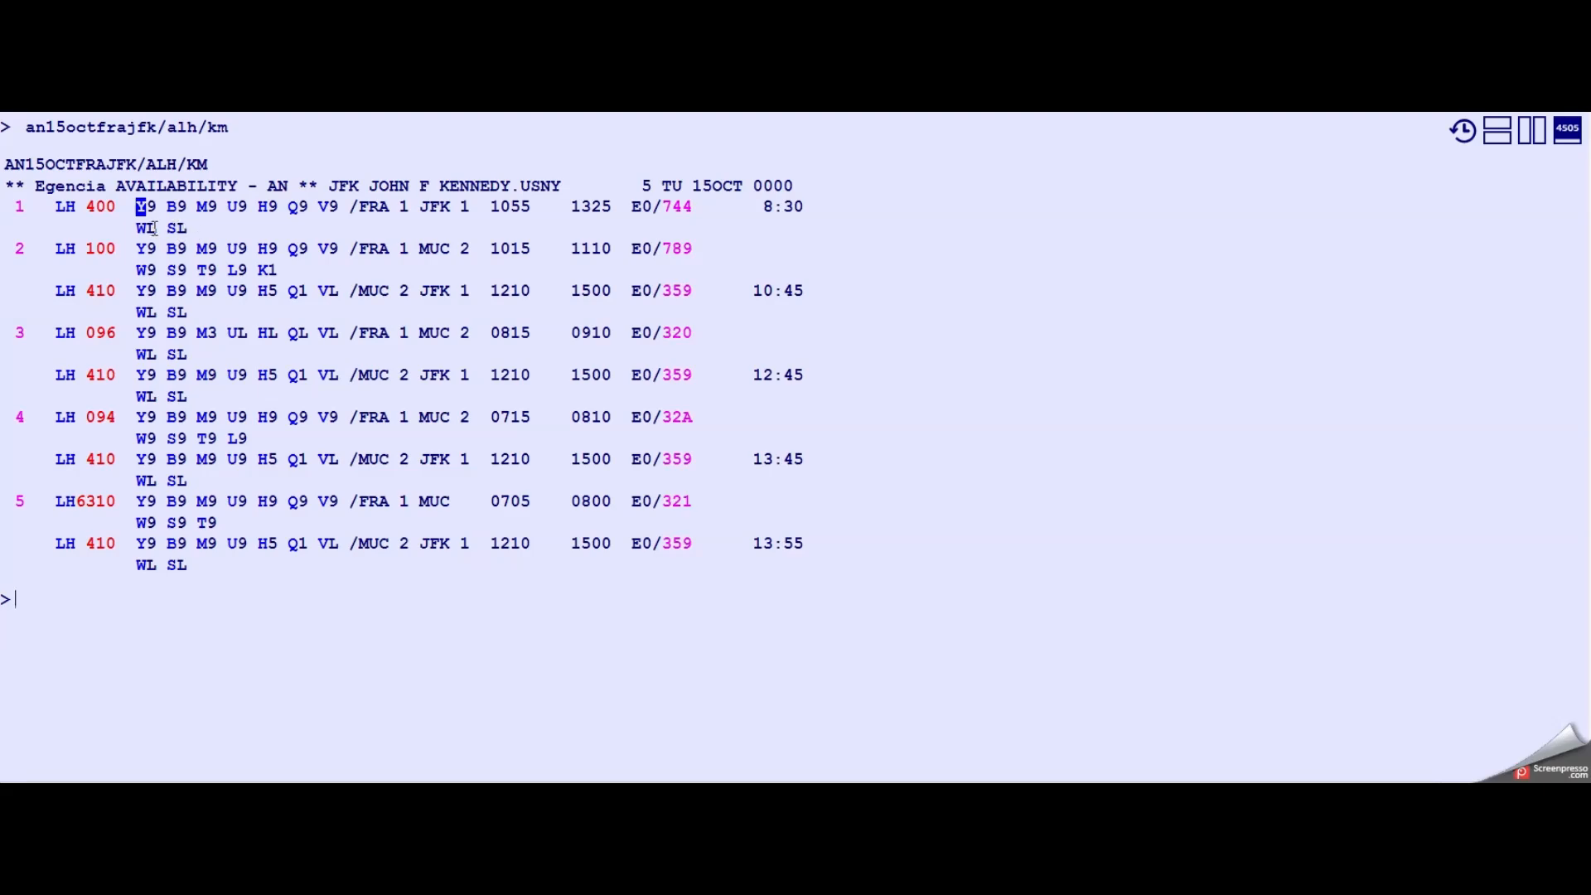
# - Display the Lufthansa schedule FRA to JFK for 15OCT (sn15octfrajfk/alh/km)
pyautogui.click(104, 629)
pyautogui.click(121, 641)
pyautogui.write('s')
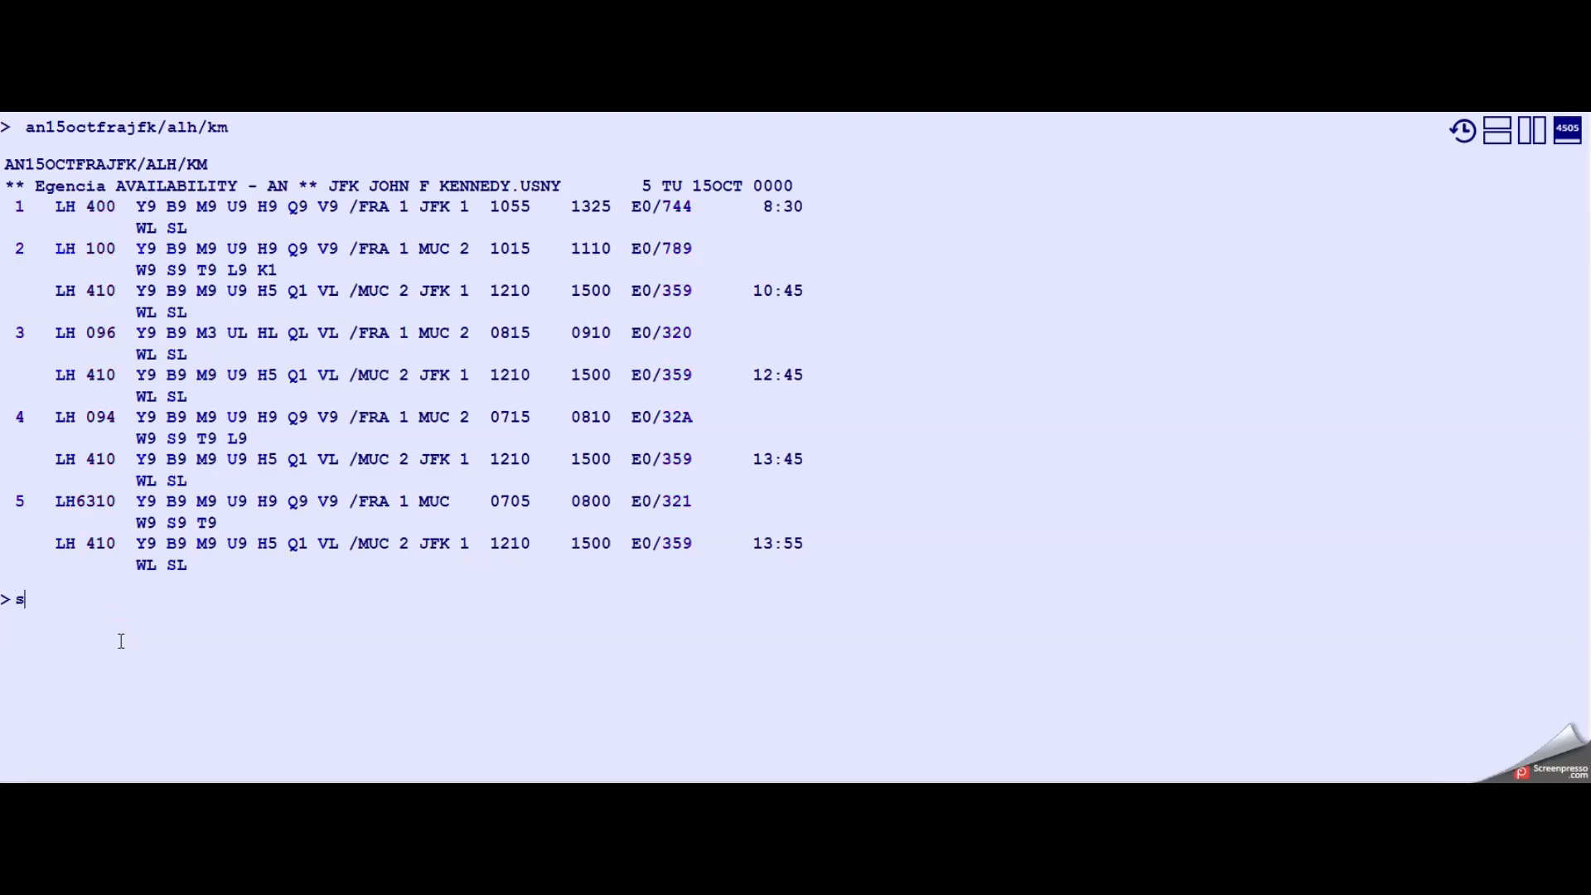
pyautogui.write('n15octfrajfk/')
pyautogui.write('alh/km')
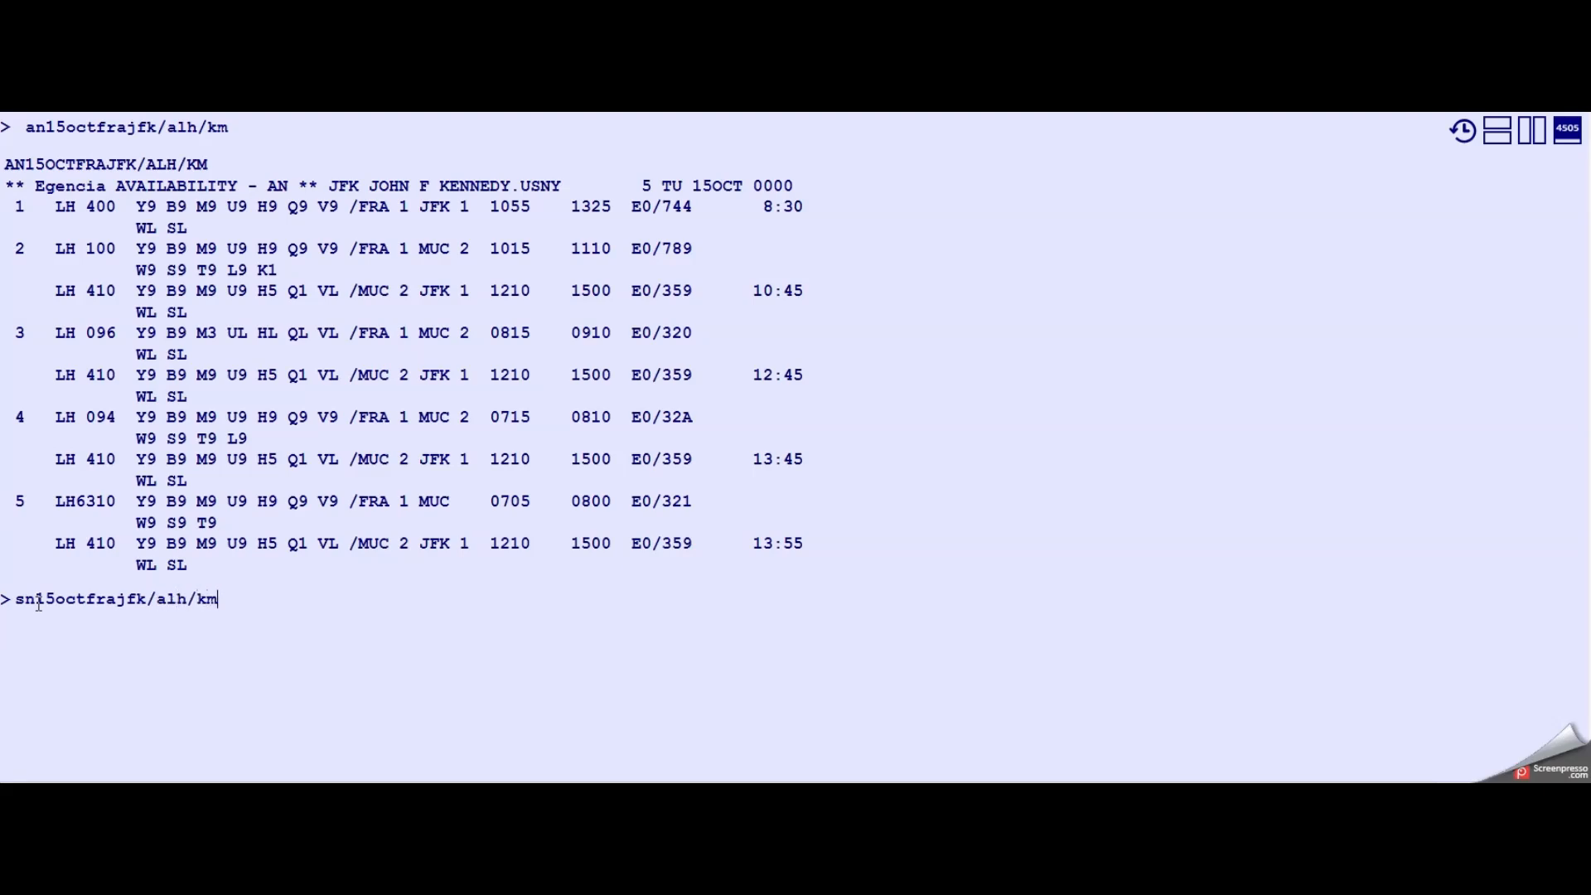
pyautogui.press('Return')
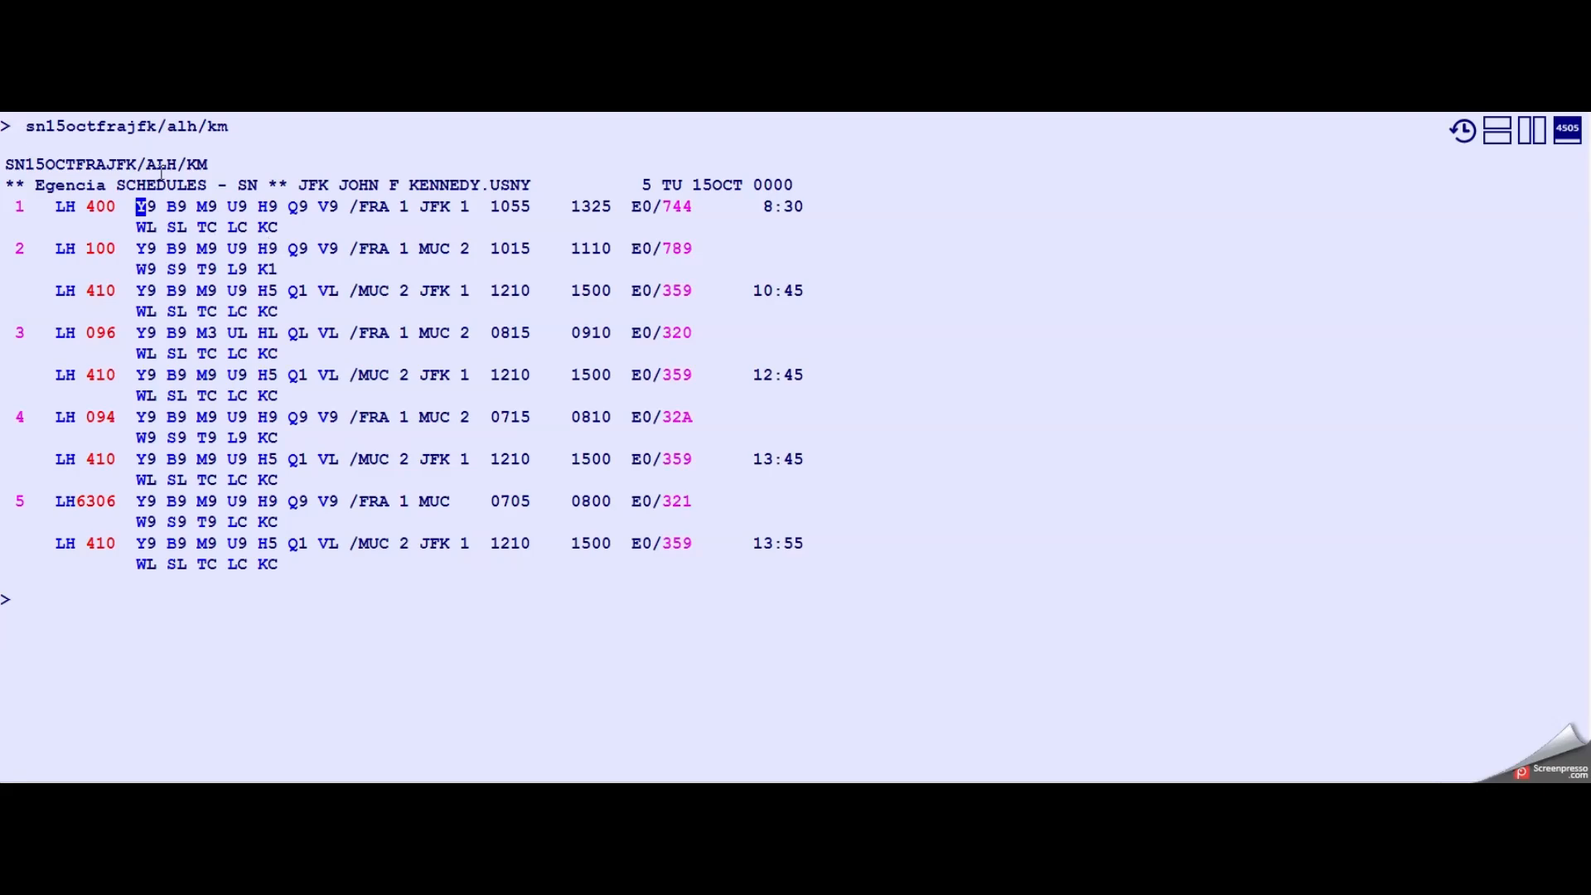
# - Request Lufthansa availability FRA to JFK on 15OCT again and sell one Y-class seat on line 1 (SS1Y1)
pyautogui.click(8, 163)
pyautogui.click(121, 644)
pyautogui.write('an15oct')
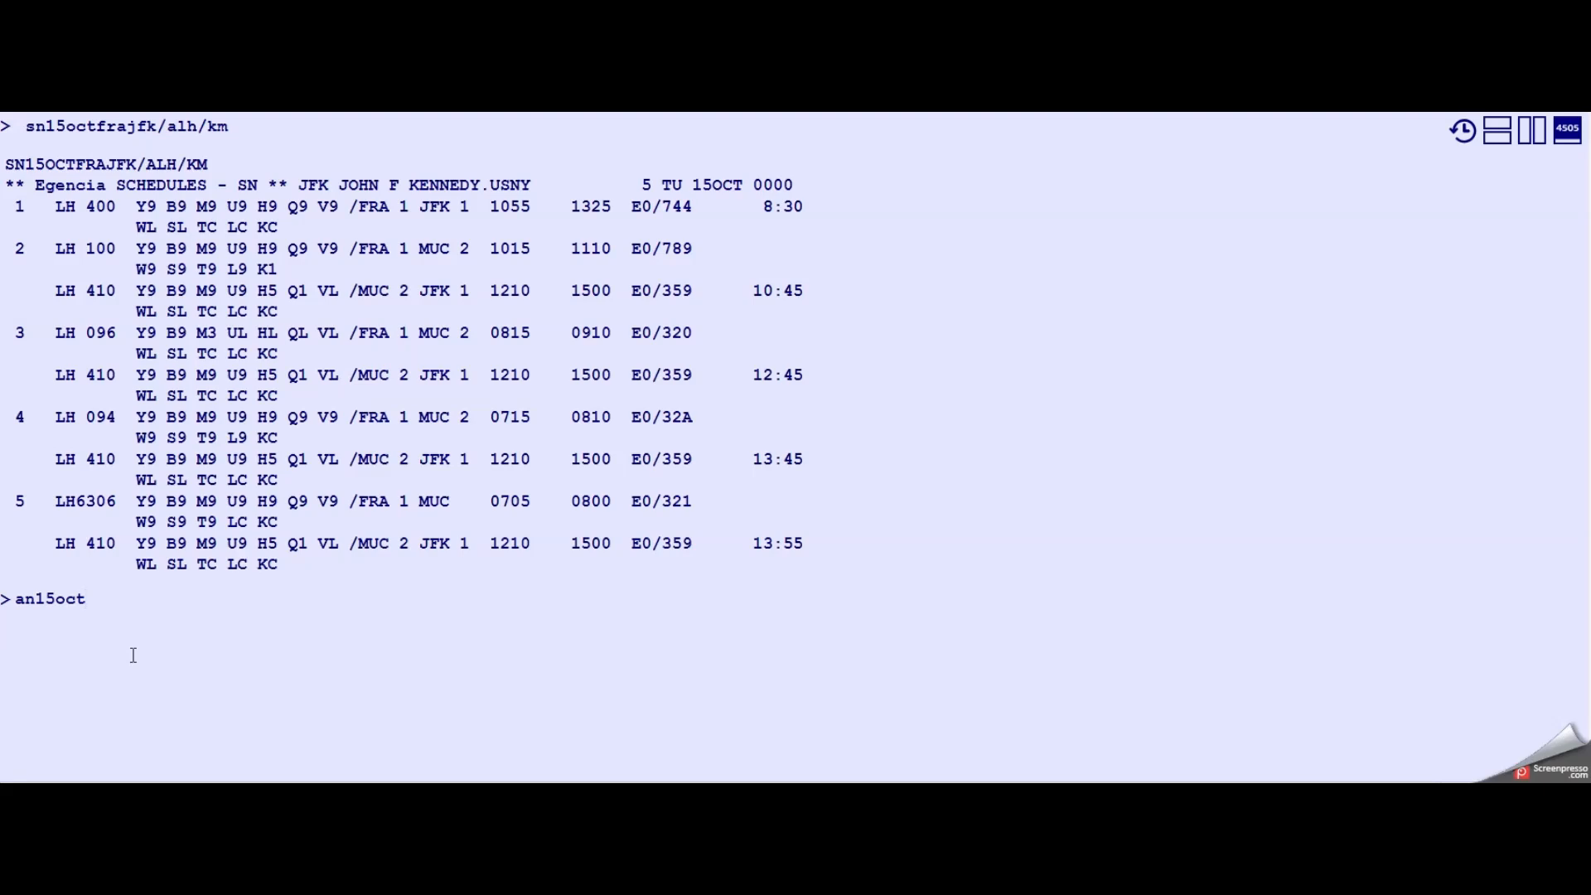
pyautogui.write('frajfk/alh/km')
pyautogui.press('Return')
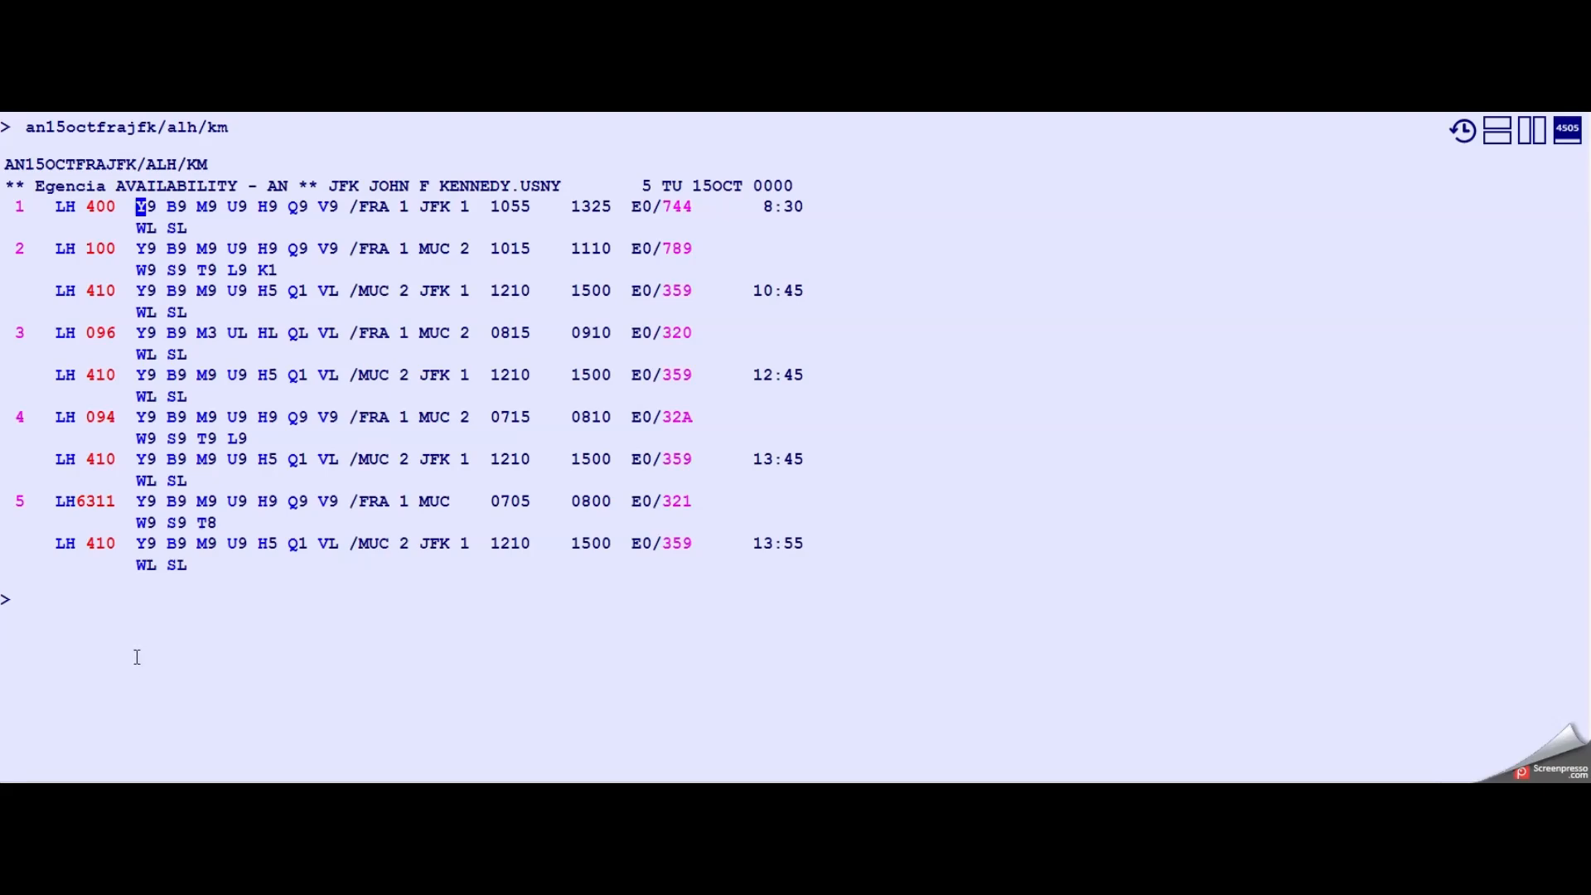
pyautogui.write('SS1Y1')
pyautogui.press('Return')
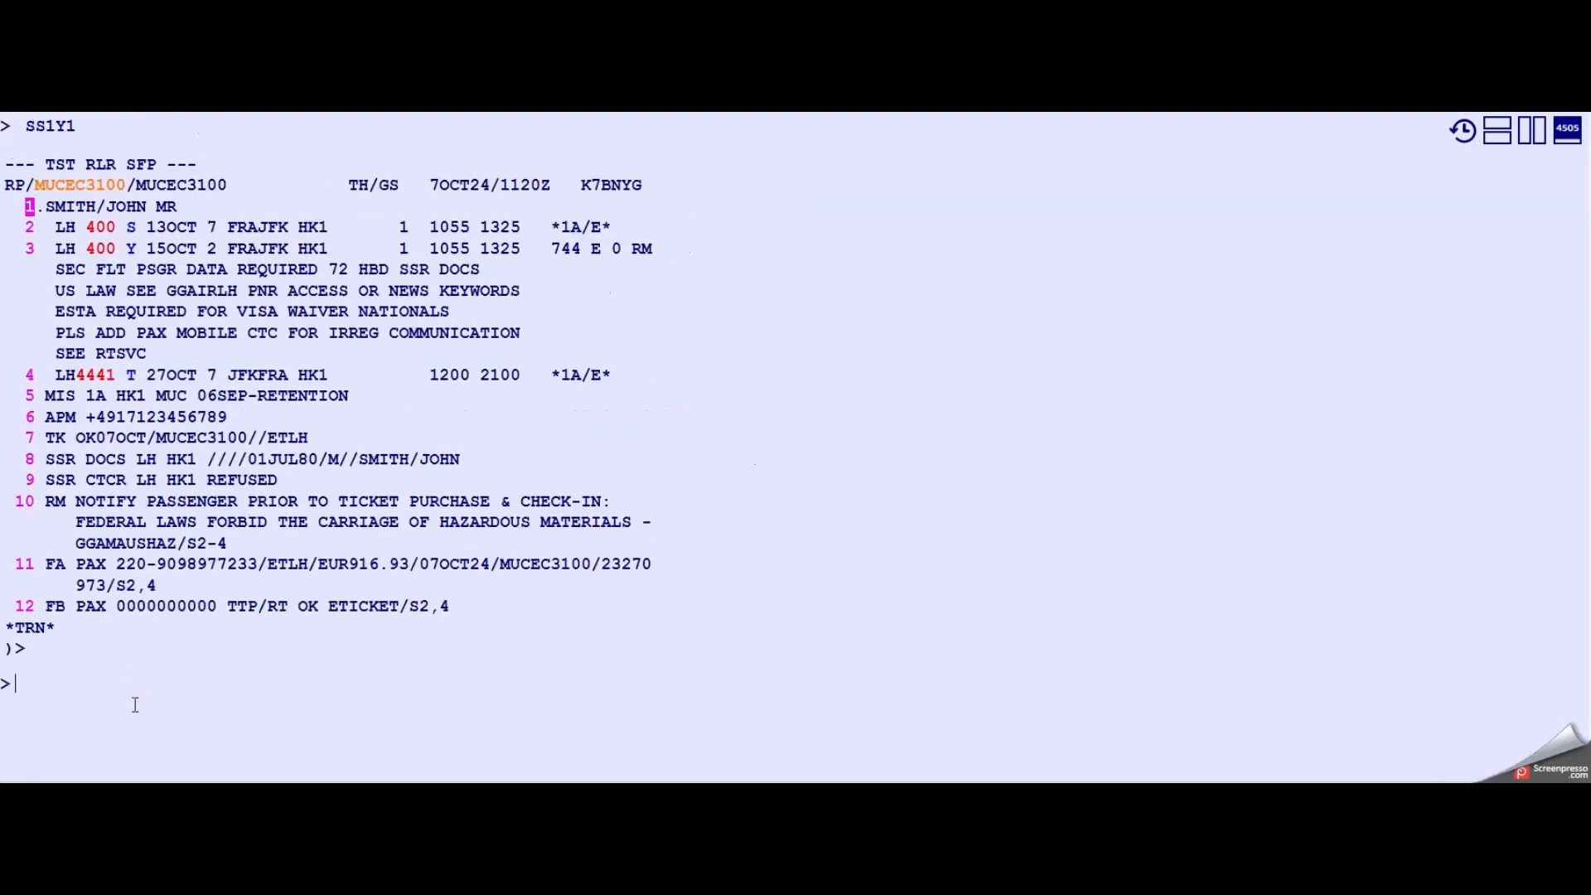
# - Price the reissue informatively for segments 3 and 4 with ECOSAVER (fxe/s3,4/r,p/ff-ecosaver) and page to its totals (md)
pyautogui.write('fxe/s3,4/')
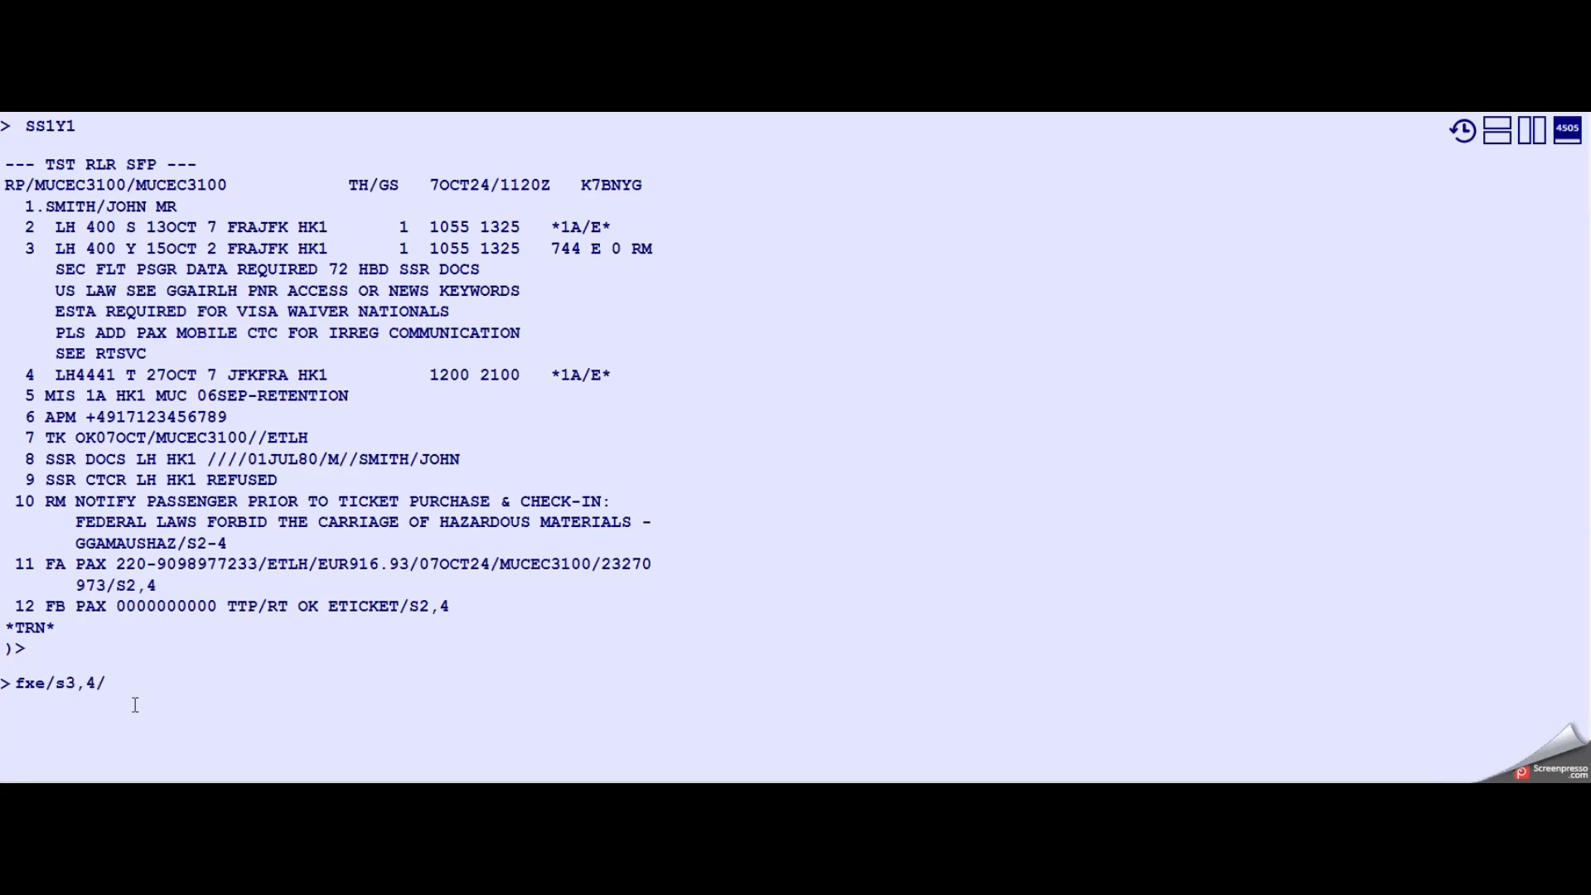
pyautogui.write('r,p/ff-ecosaver')
pyautogui.press('Return')
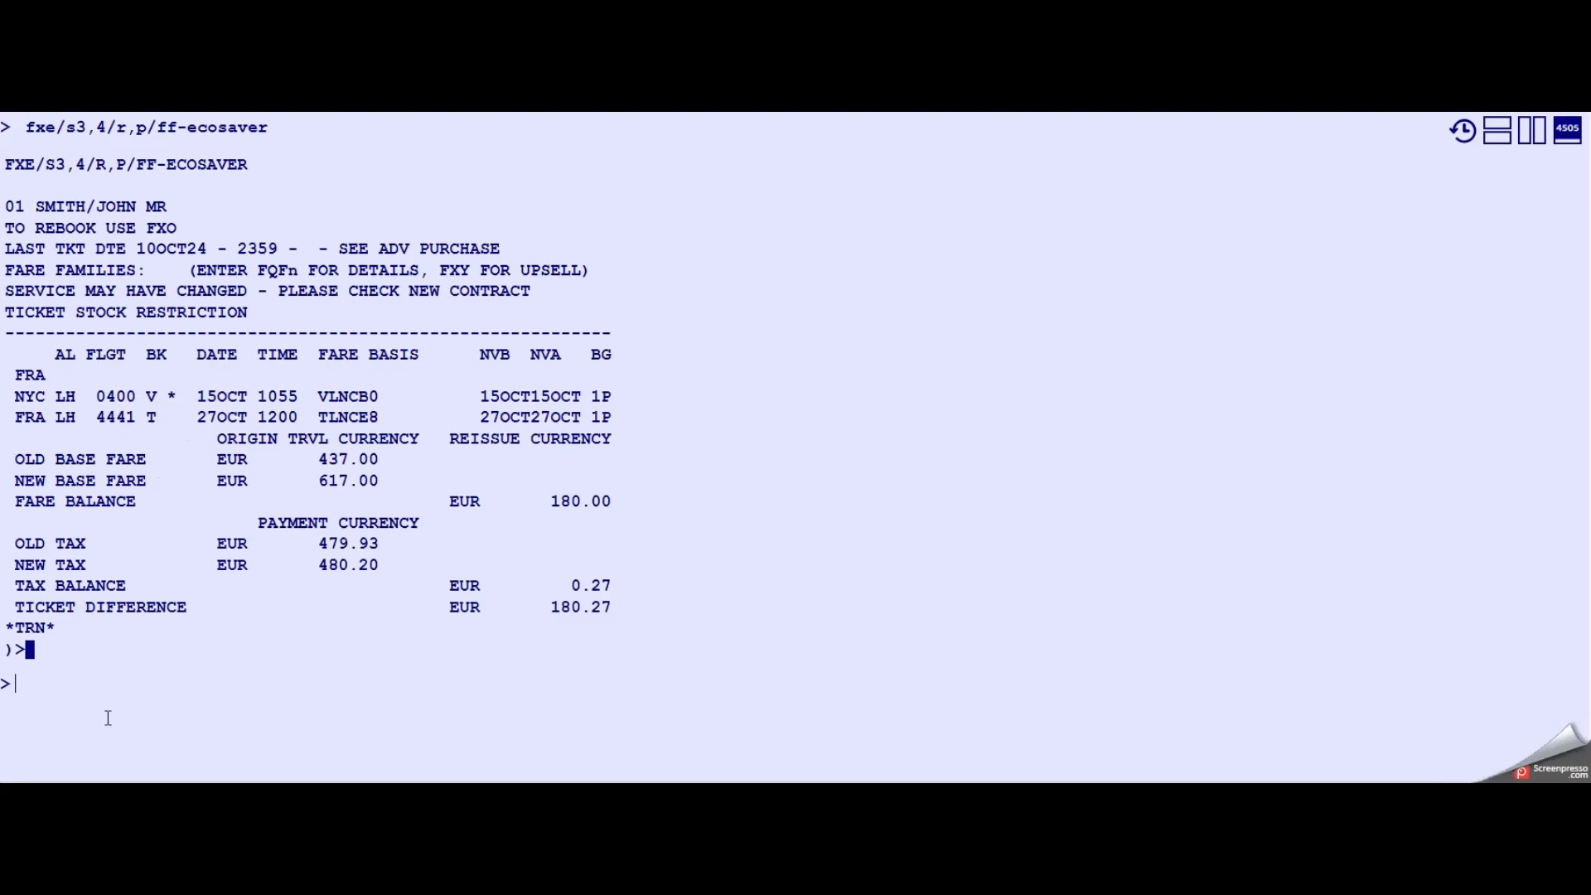
pyautogui.write('md')
pyautogui.press('Return')
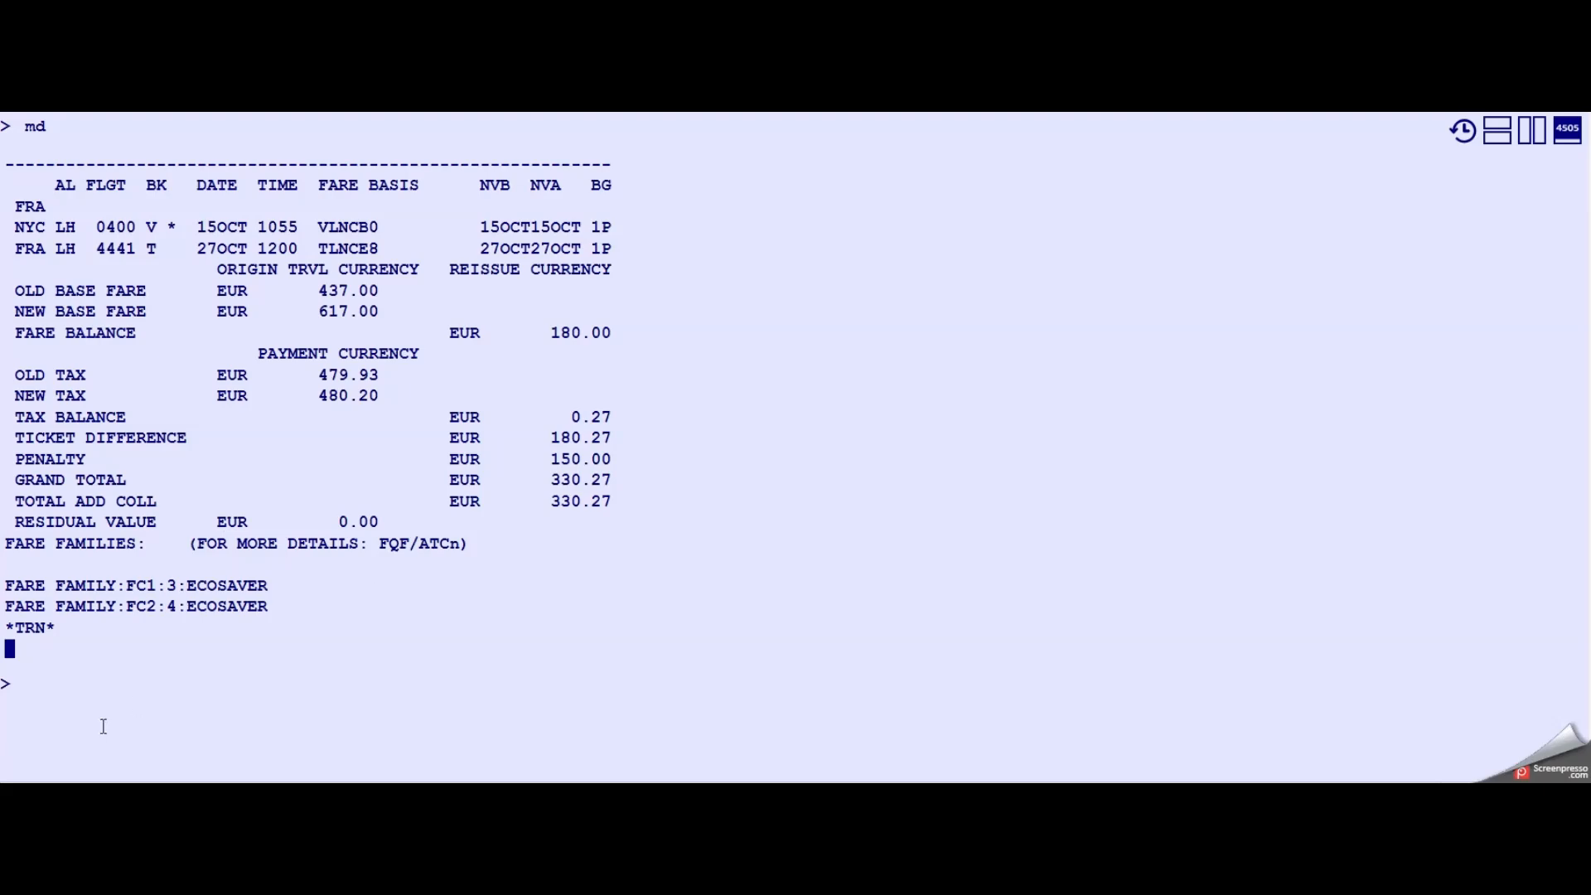
# - Update the stored ticket for segments 3 and 4 (ttu/s3,4)
pyautogui.write('ttu/s3,4')
pyautogui.moveTo(65, 682); pyautogui.dragTo(98, 683)
pyautogui.click(100, 684)
pyautogui.press('Return')
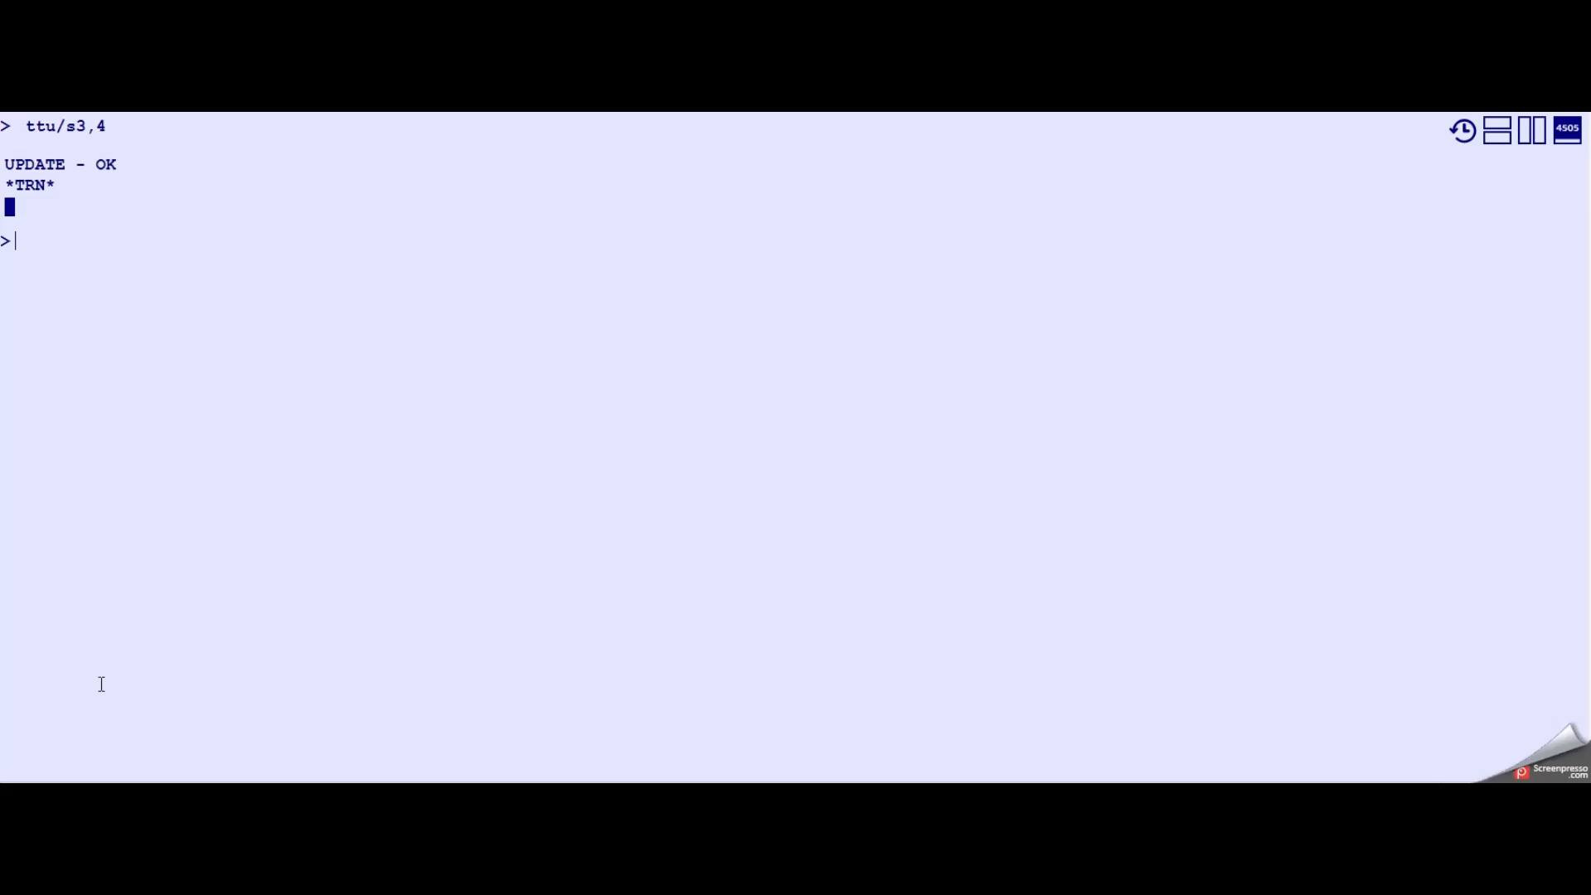
# - Redisplay the booking and cancel the original 13OCT outbound segment 2 (xe2)
pyautogui.write('rt')
pyautogui.press('Return')
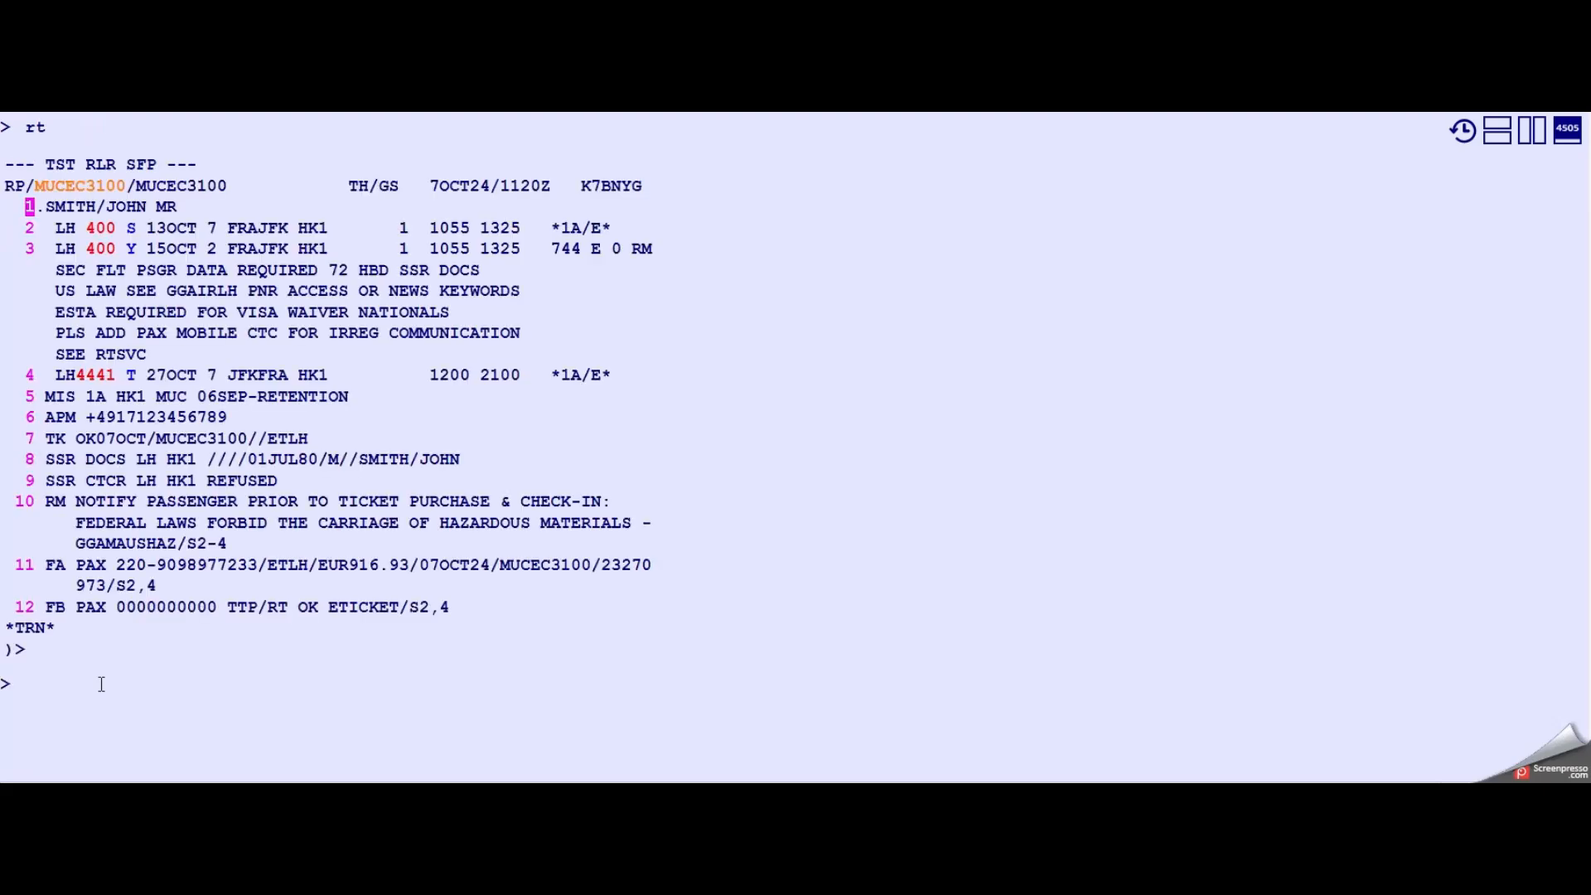
pyautogui.write('xe2')
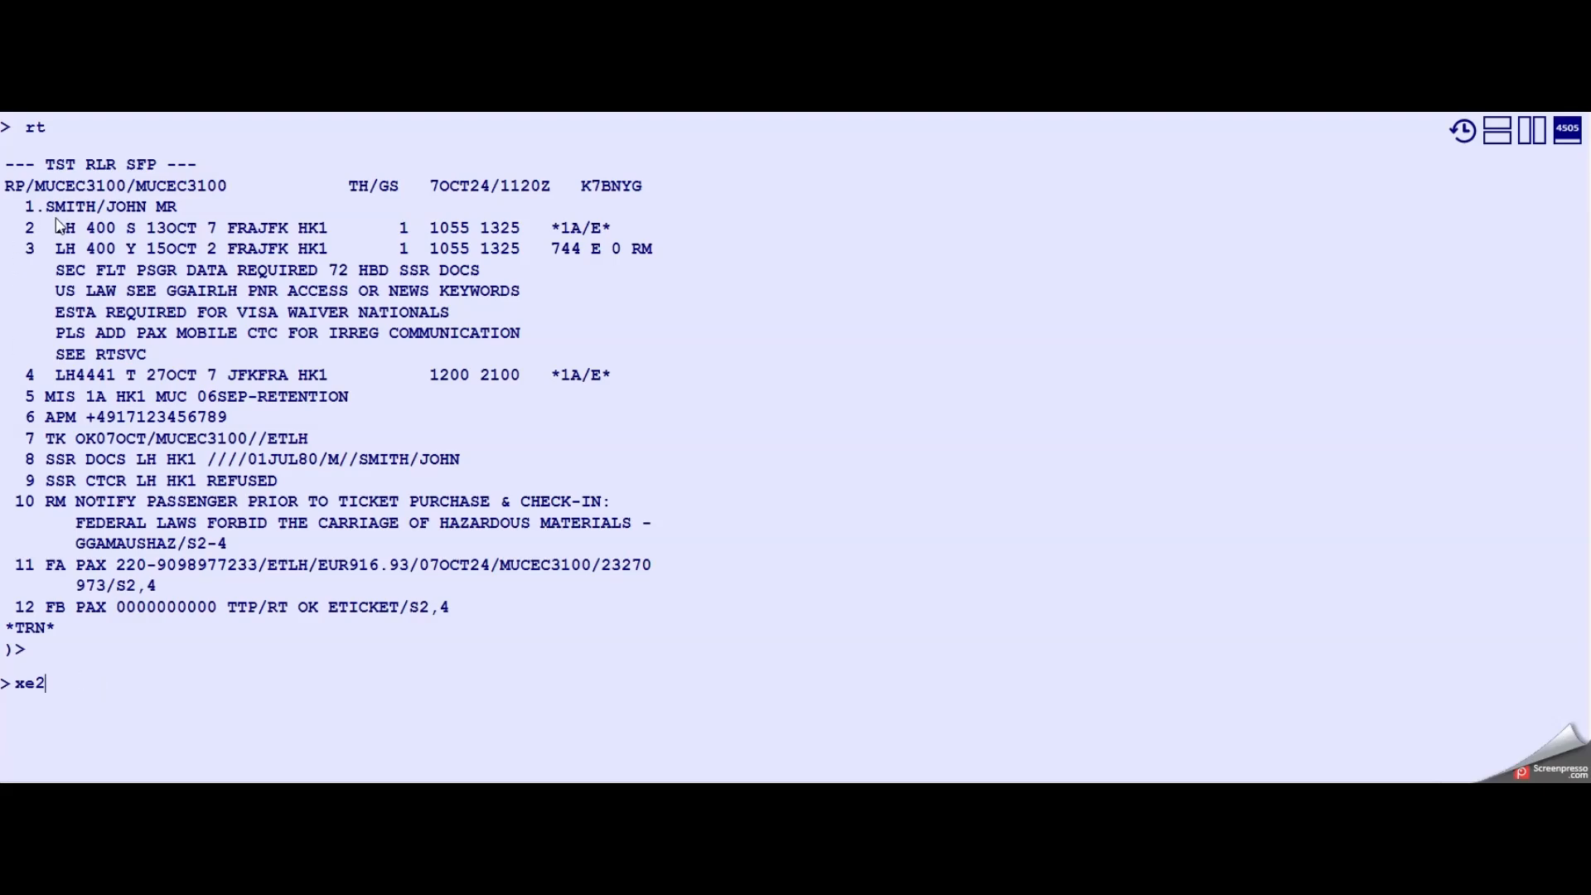
pyautogui.moveTo(56, 228); pyautogui.dragTo(350, 229)
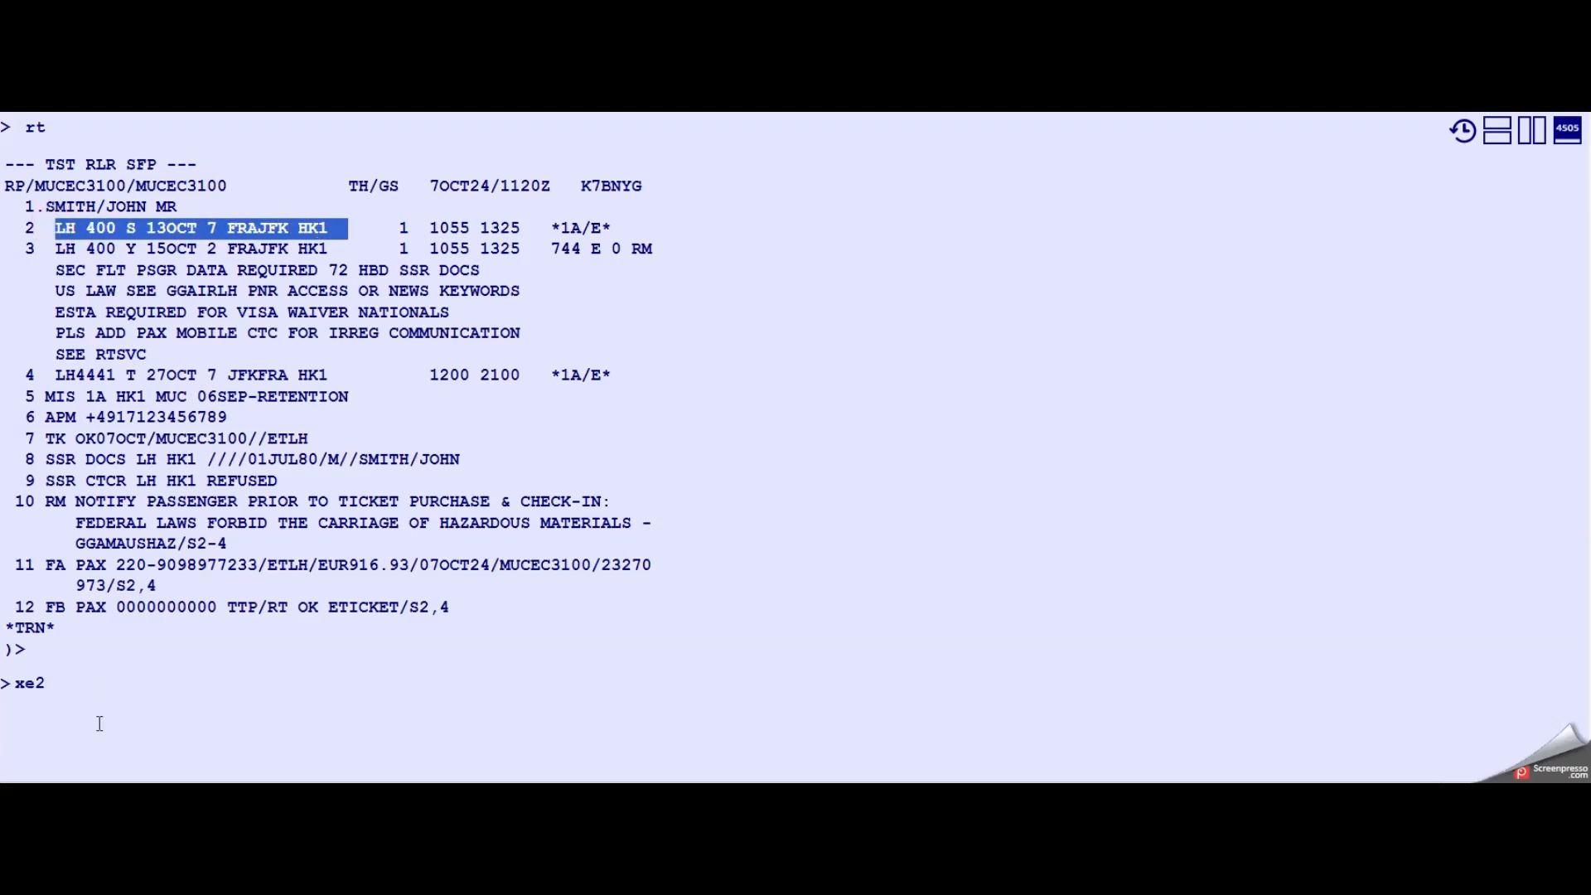
pyautogui.click(78, 680)
pyautogui.press('Return')
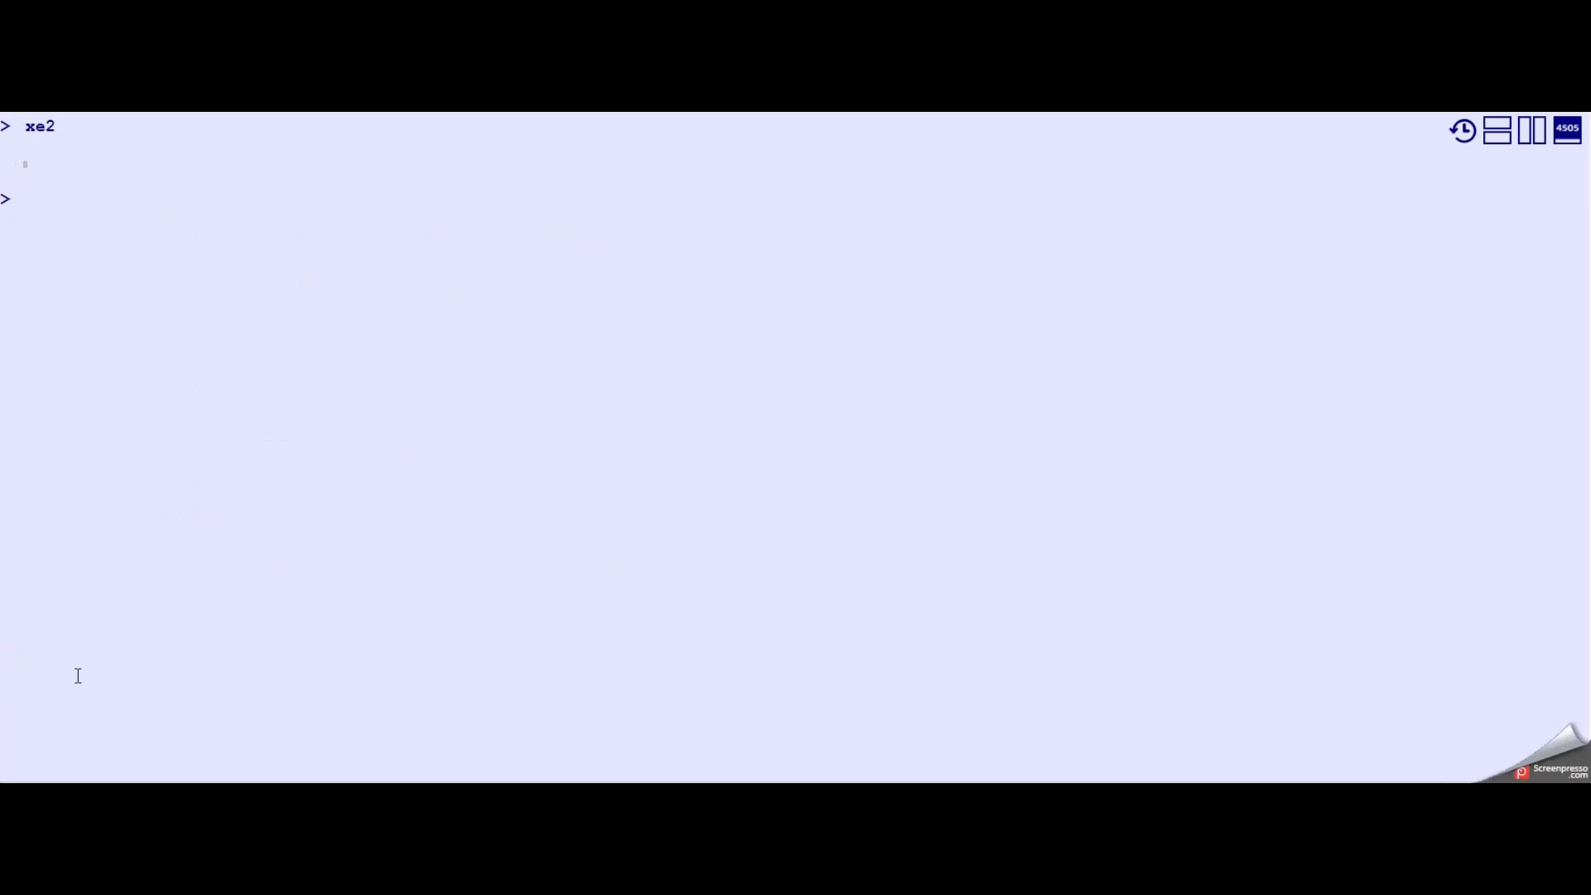
# - Price the rebooked itinerary for segments 2 and 3 with ECOSAVER (fxo/s2,3/r,p/ff-ecosaver) and page to its totals (md)
pyautogui.write('fxo')
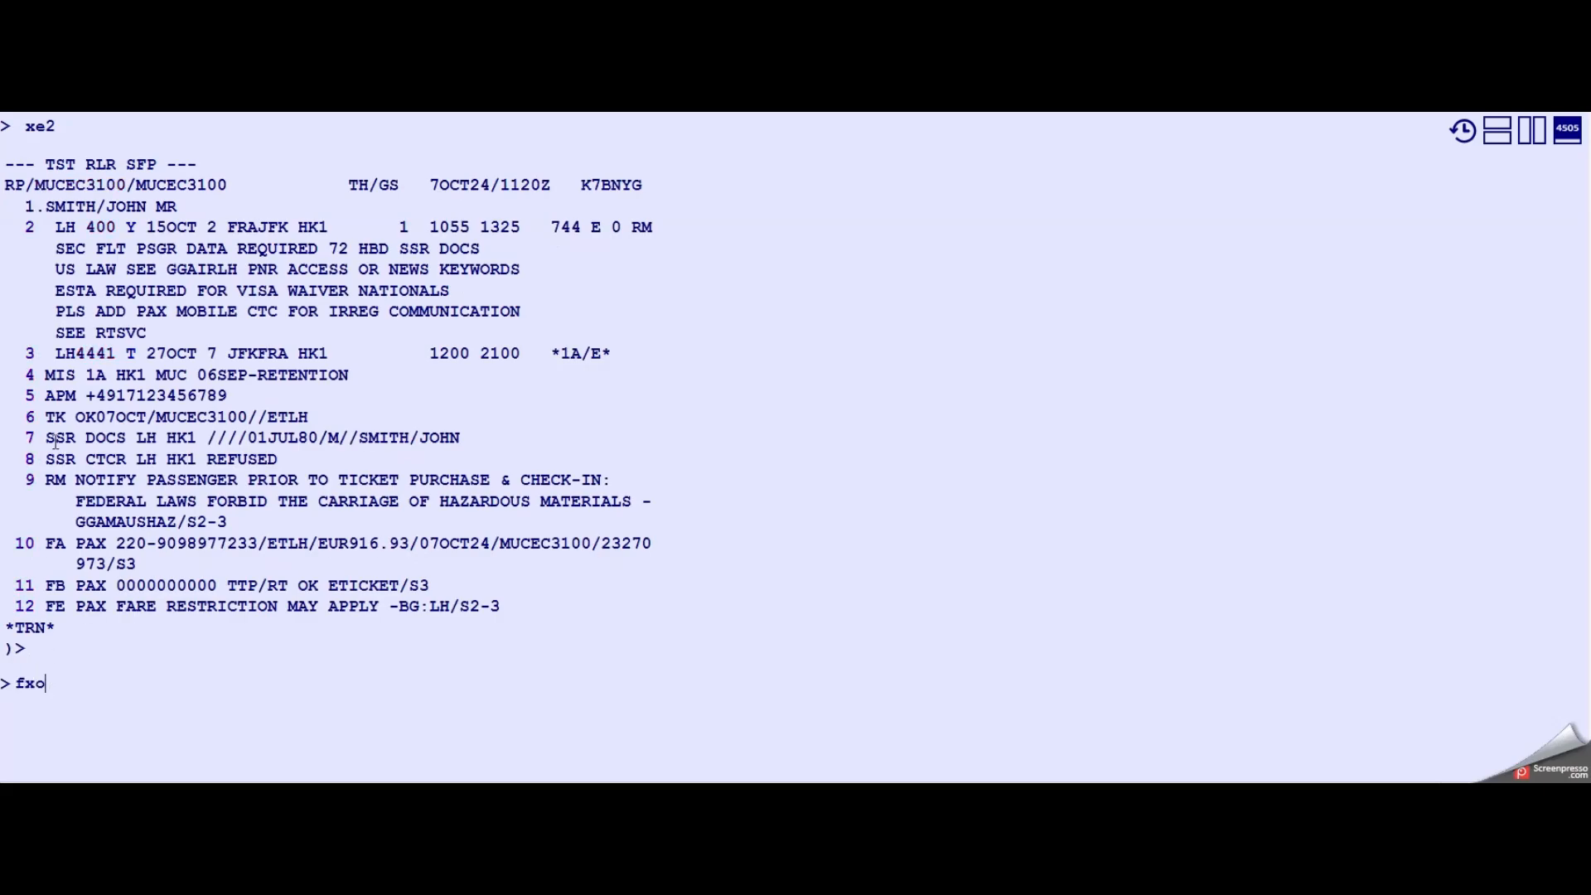
pyautogui.doubleClick(128, 230)
pyautogui.click(69, 688)
pyautogui.write('/')
pyautogui.write('s')
pyautogui.write('2,4/')
pyautogui.press('BackSpace')
pyautogui.press('BackSpace')
pyautogui.write('4')
pyautogui.press('BackSpace')
pyautogui.write('3/r,p/ff-ecosaver')
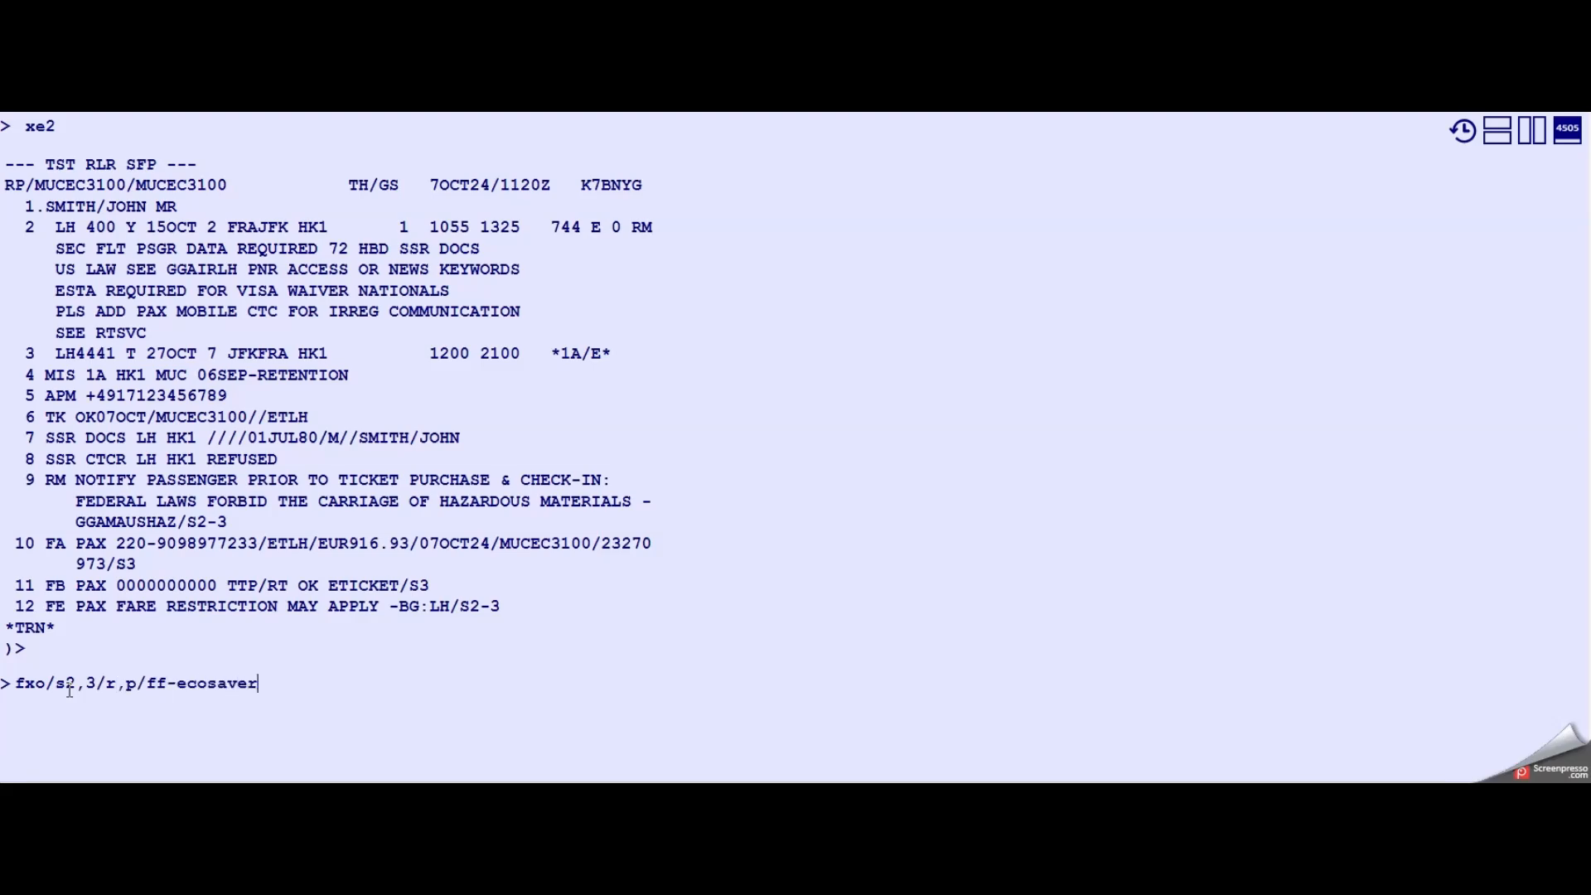
pyautogui.press('Return')
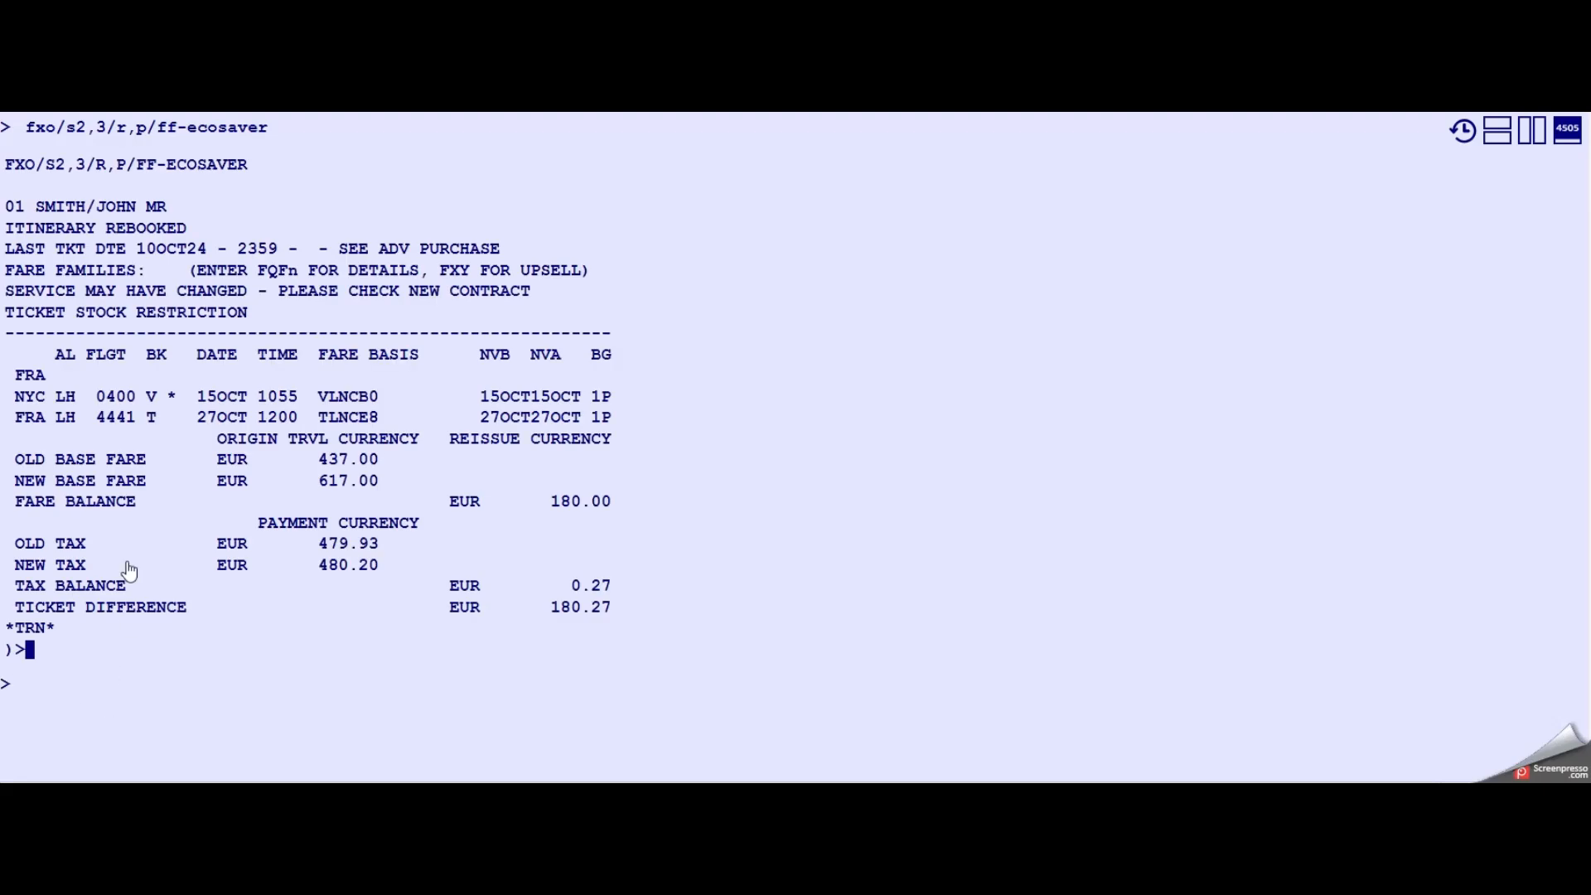
pyautogui.write('md')
pyautogui.press('Return')
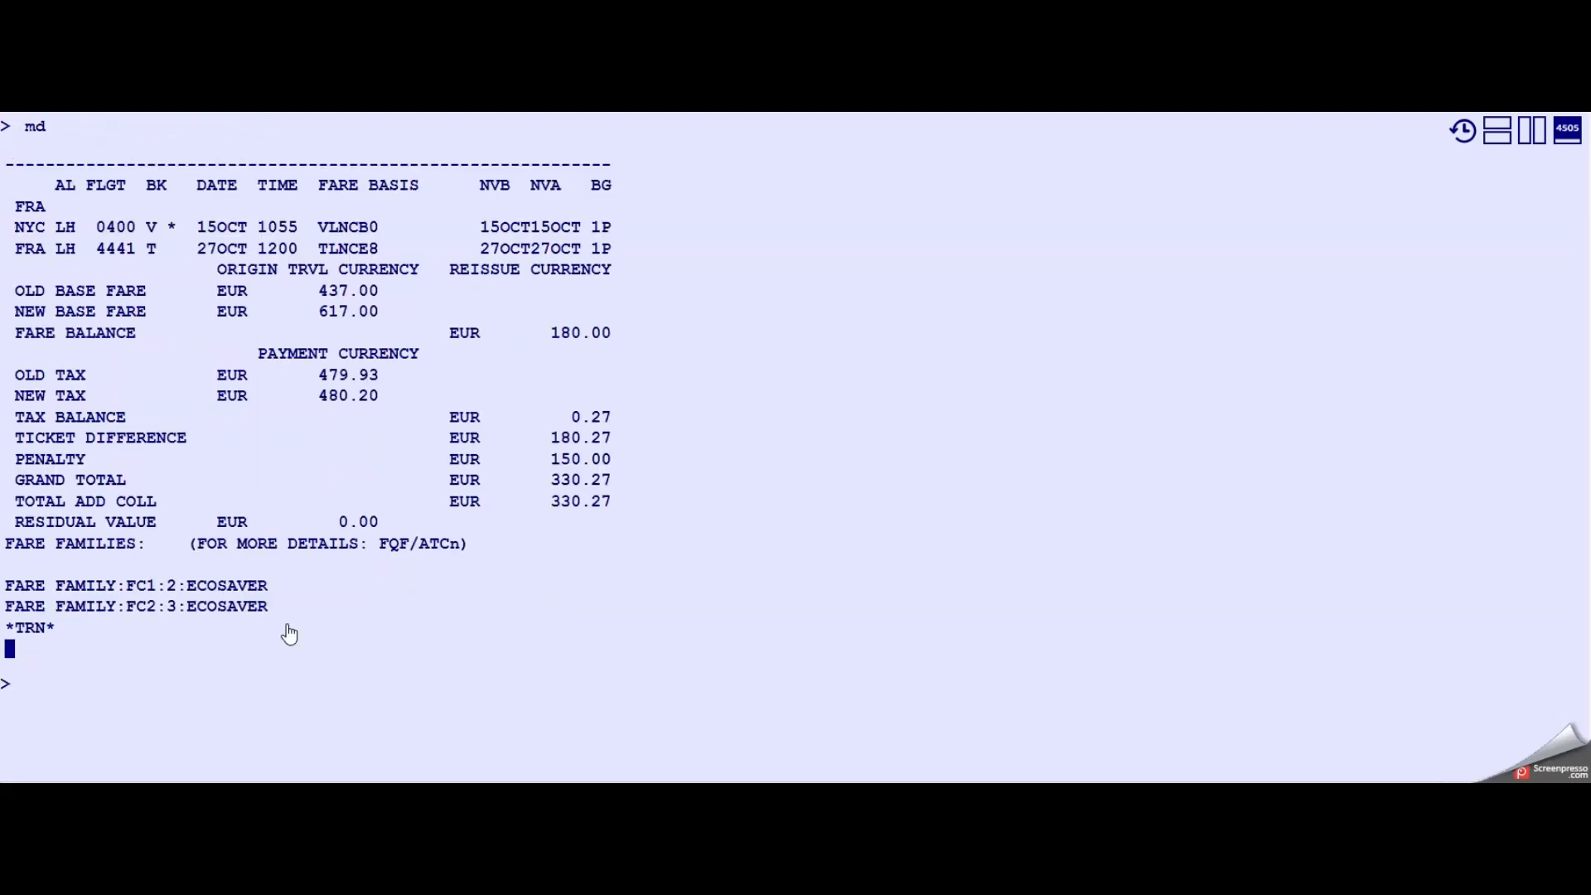
# - End the transaction and redisplay the booking (er, rt)
pyautogui.write('er')
pyautogui.press('Return')
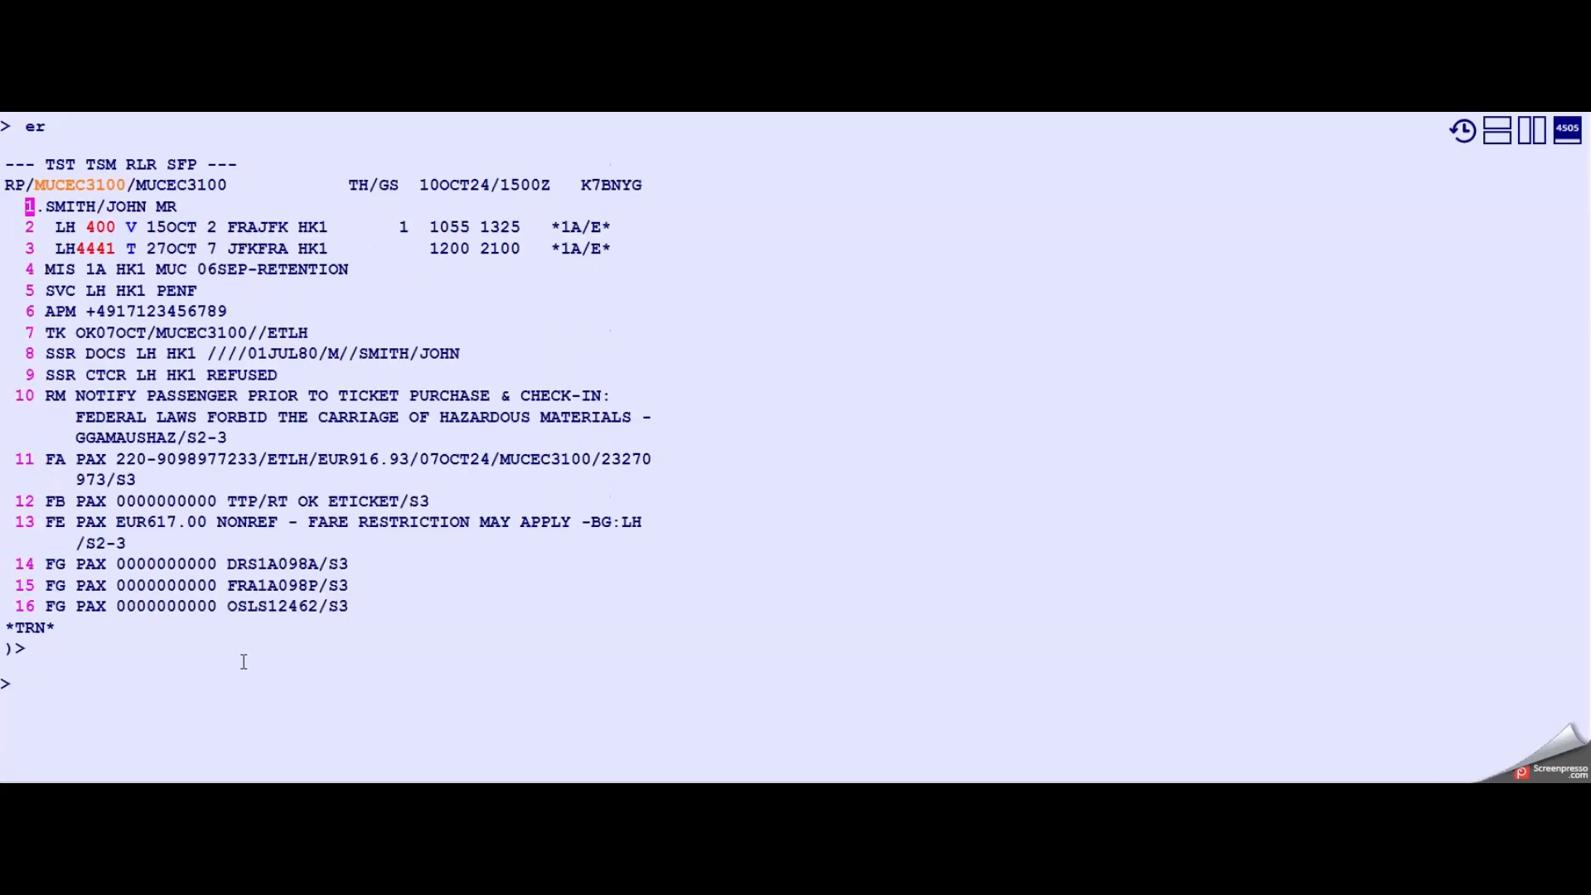
pyautogui.click(131, 227)
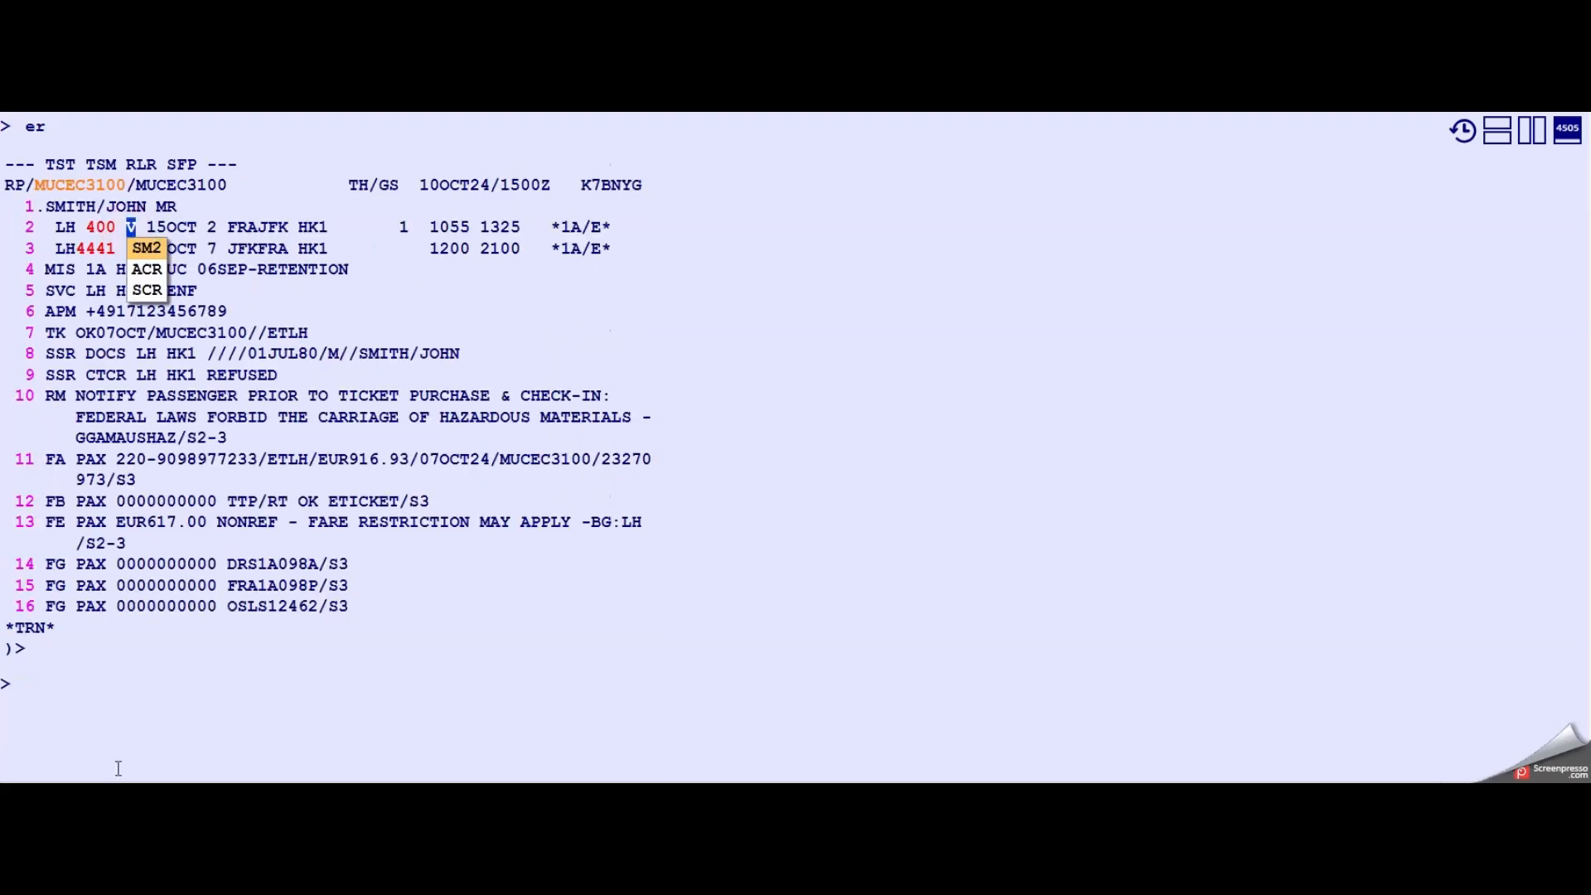
pyautogui.click(99, 698)
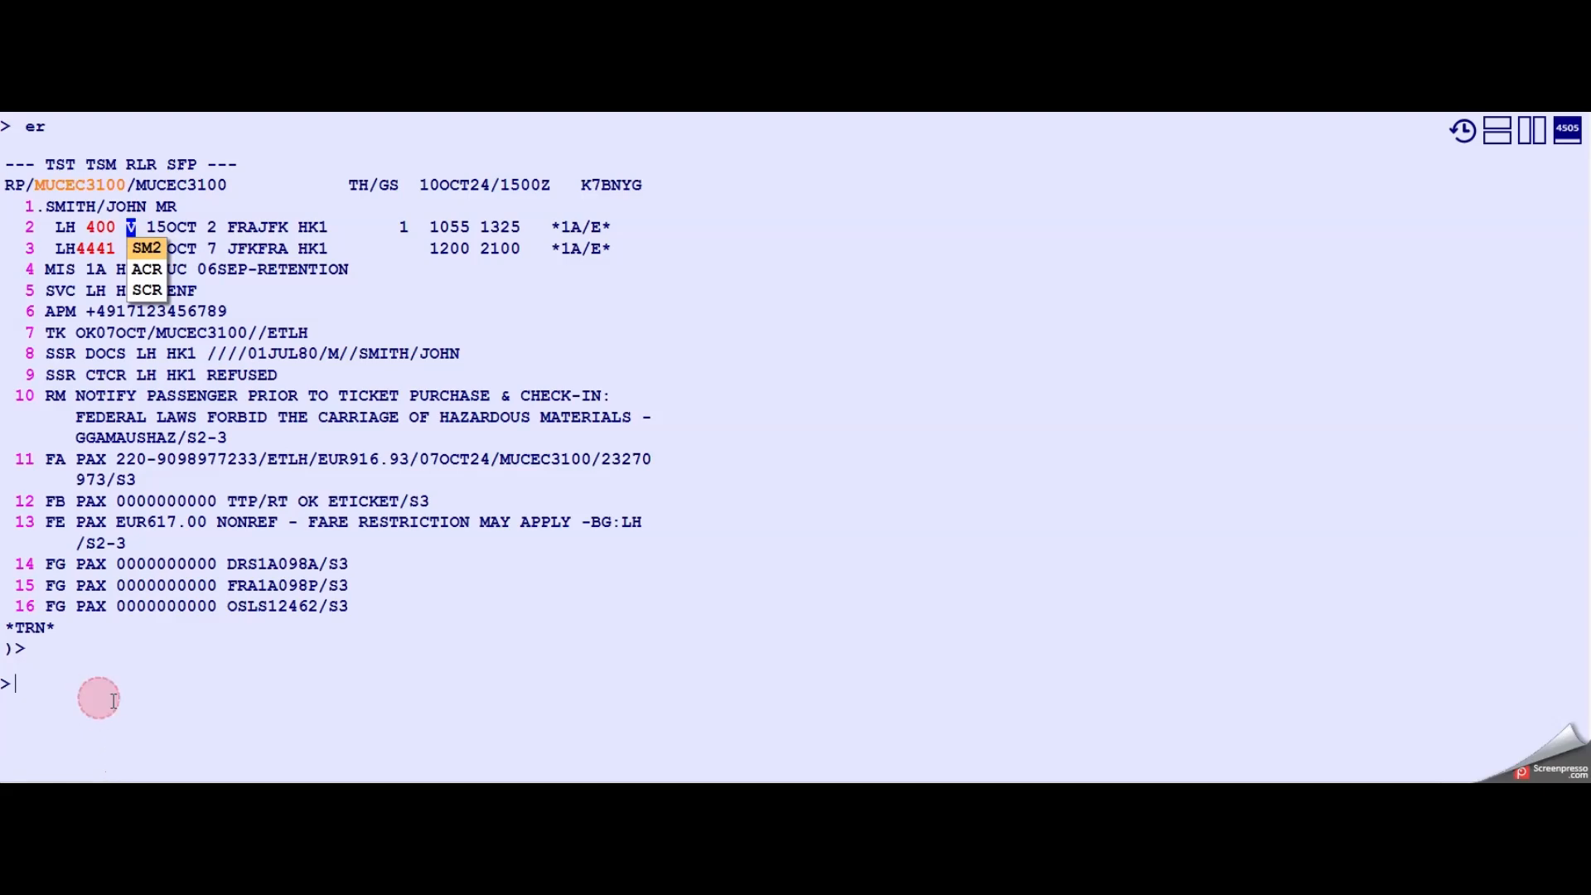
pyautogui.write('rt')
pyautogui.press('Return')
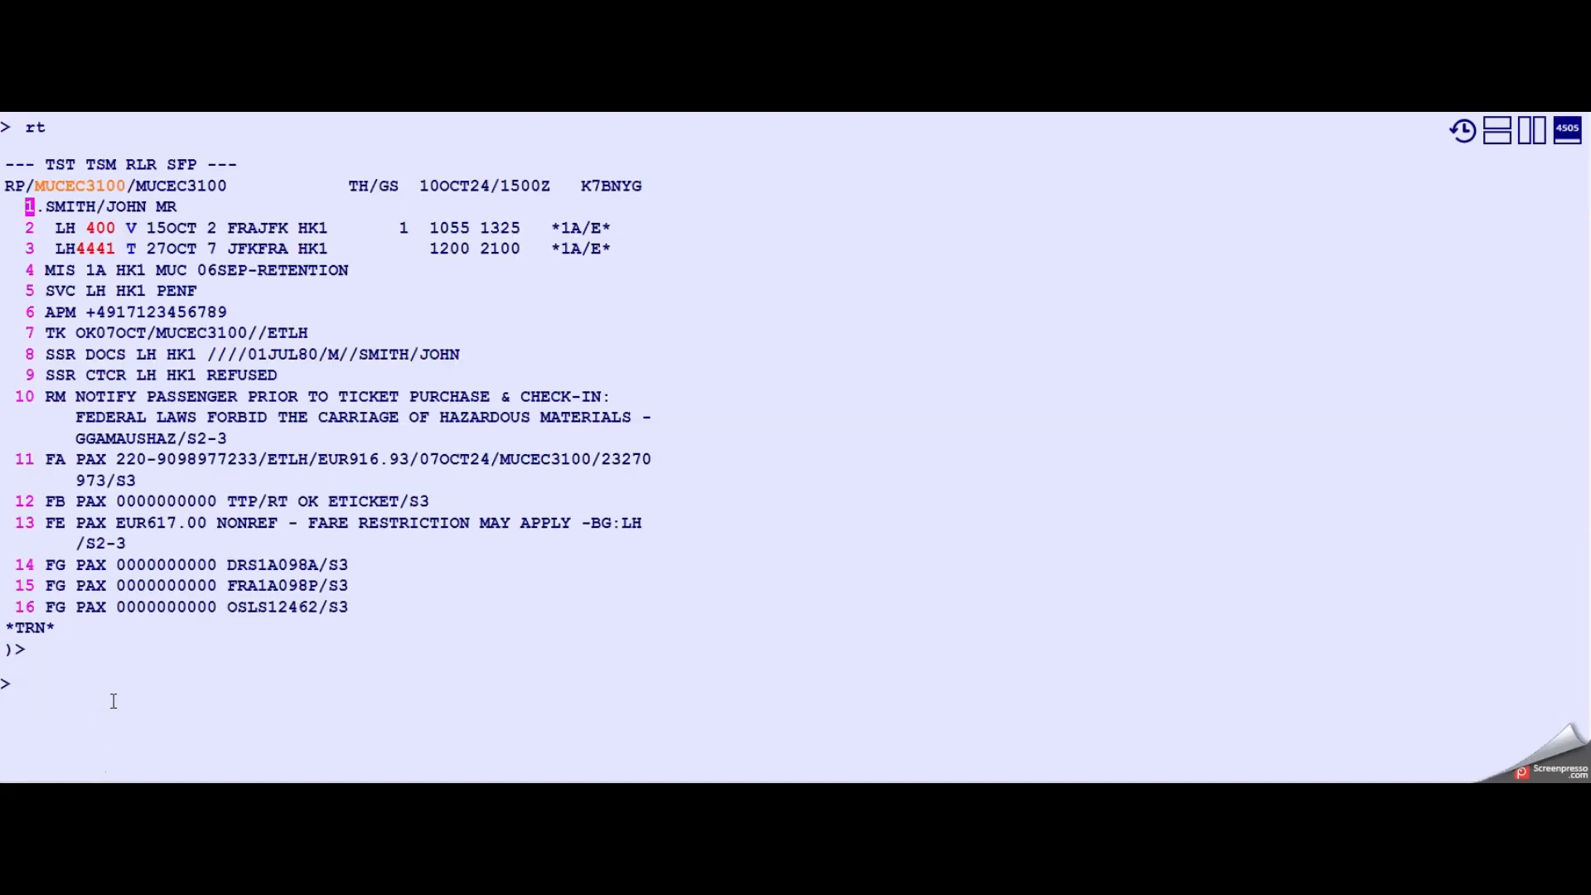
# - Display the transitional stored ticket for the reissue (tqt)
pyautogui.moveTo(225, 296); pyautogui.dragTo(50, 289)
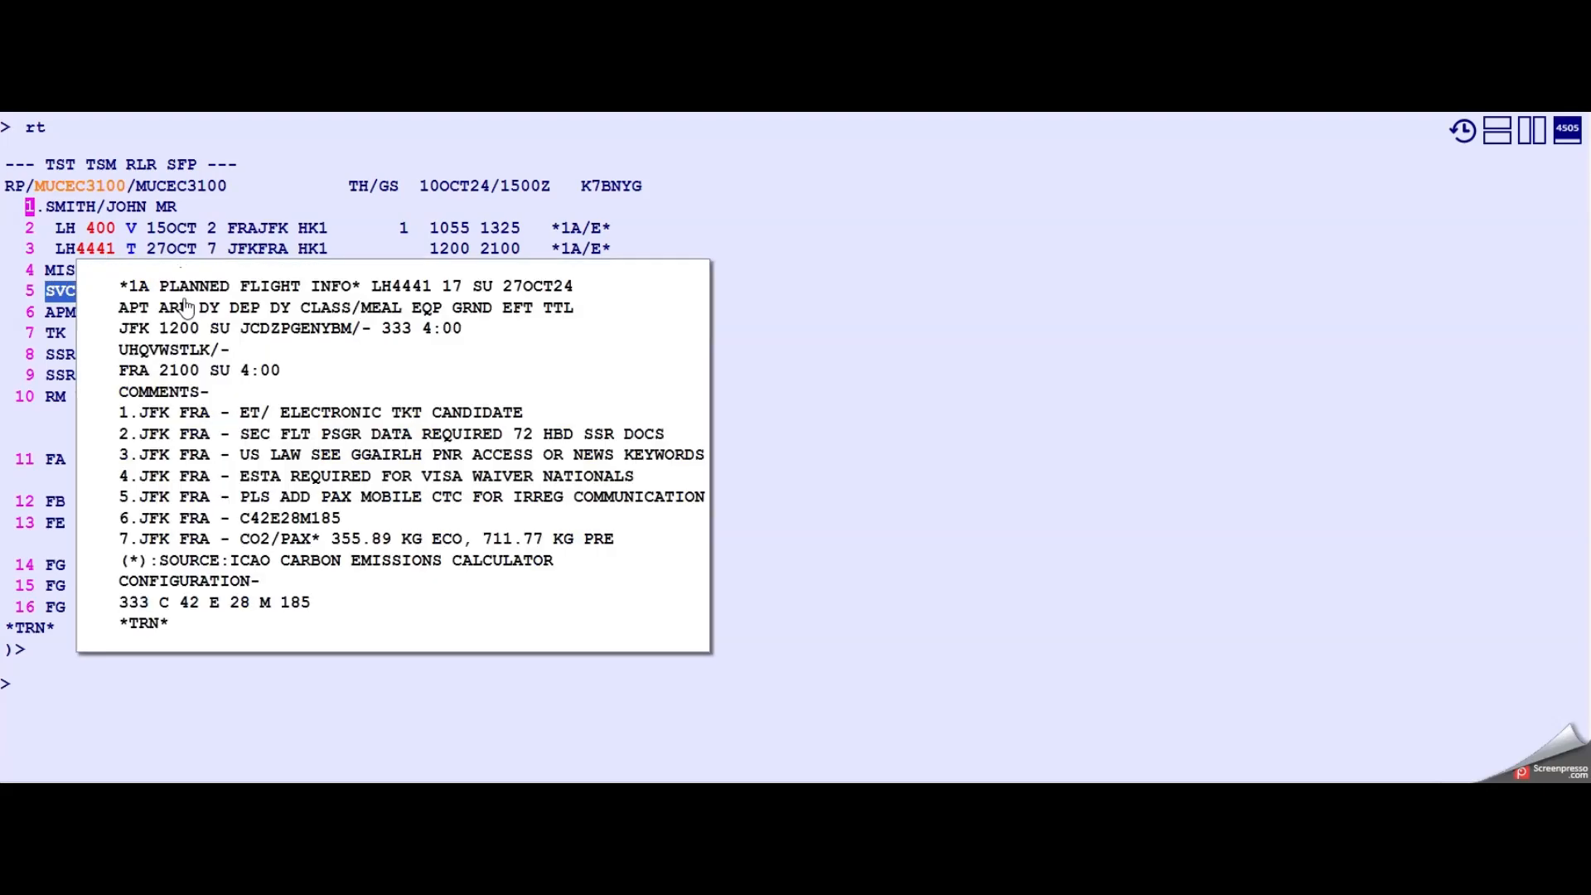
pyautogui.click(81, 695)
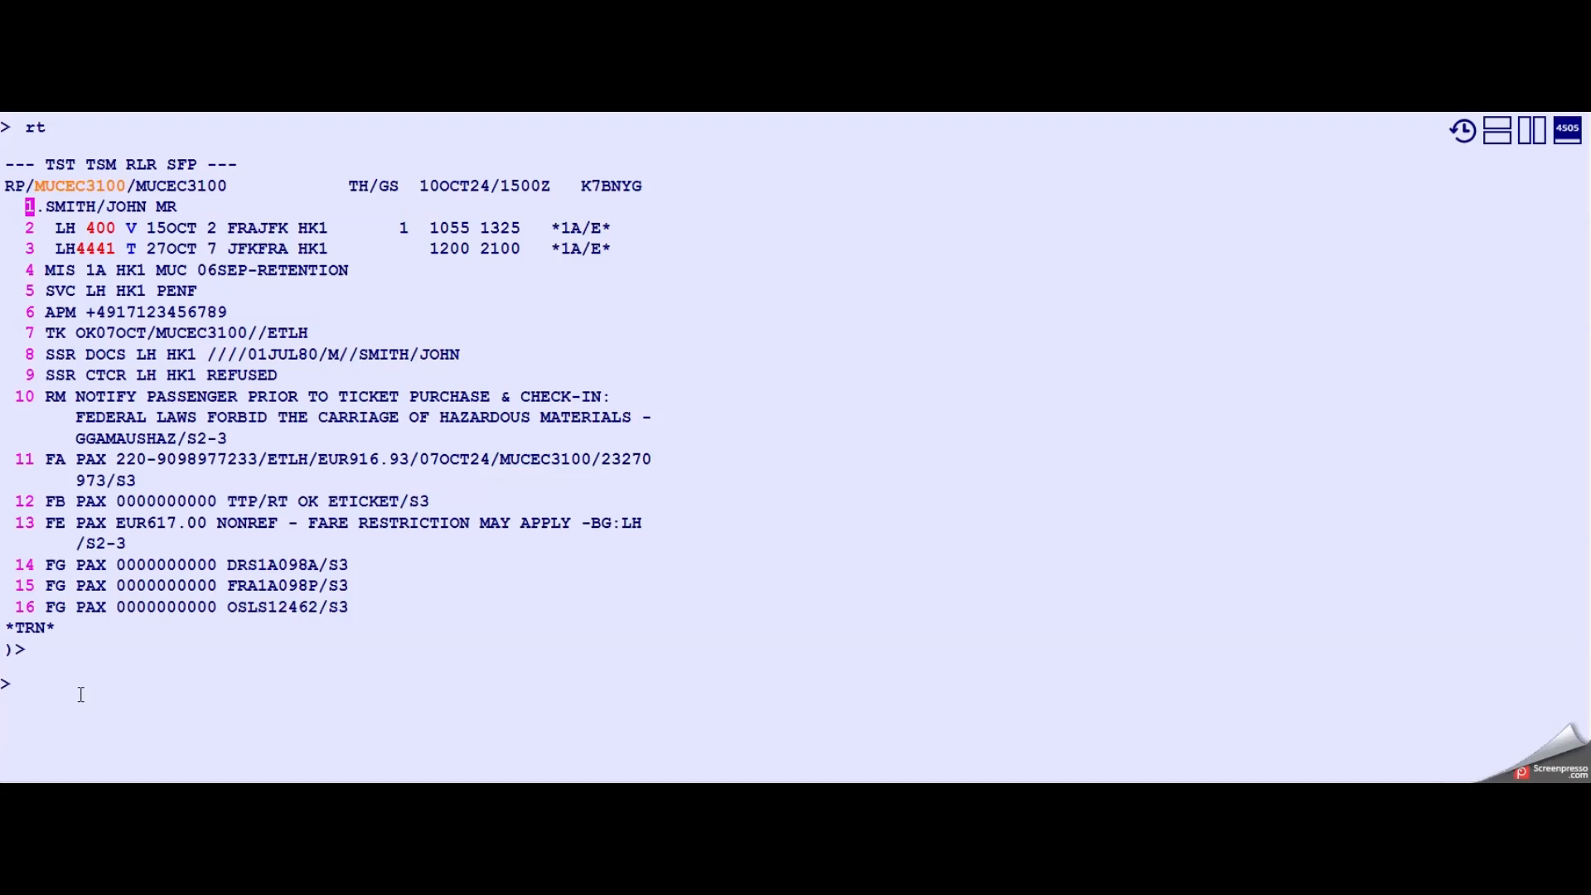
pyautogui.write('tqt')
pyautogui.press('Return')
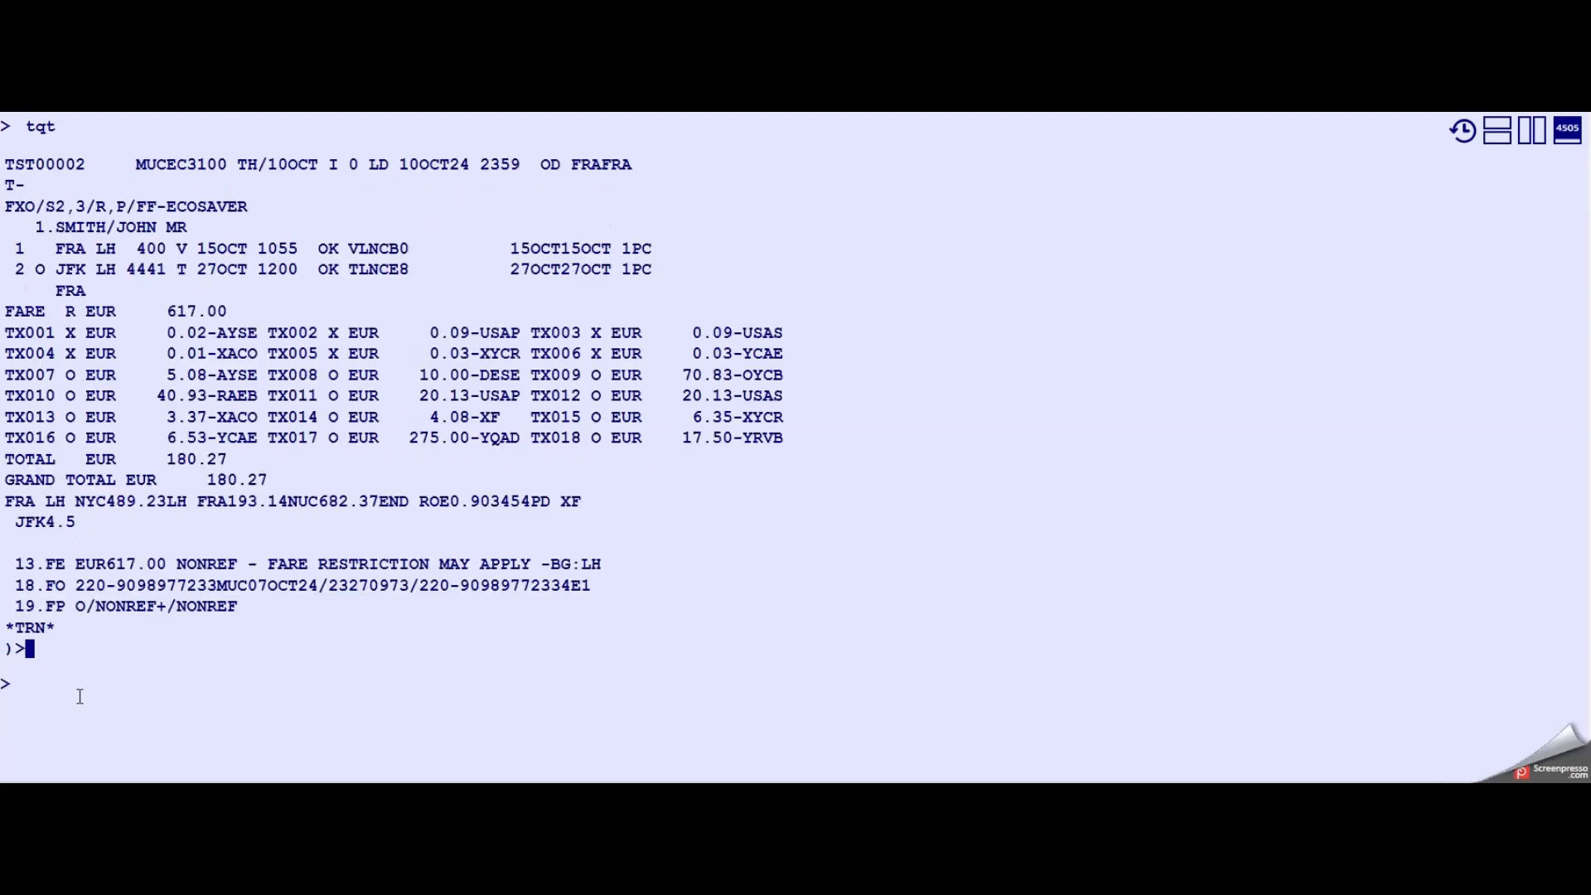
# - Display the stored miscellaneous document for the rebooking fee (tqm) and highlight its fare
pyautogui.click(81, 166)
pyautogui.click(65, 692)
pyautogui.write('tqm')
pyautogui.press('Return')
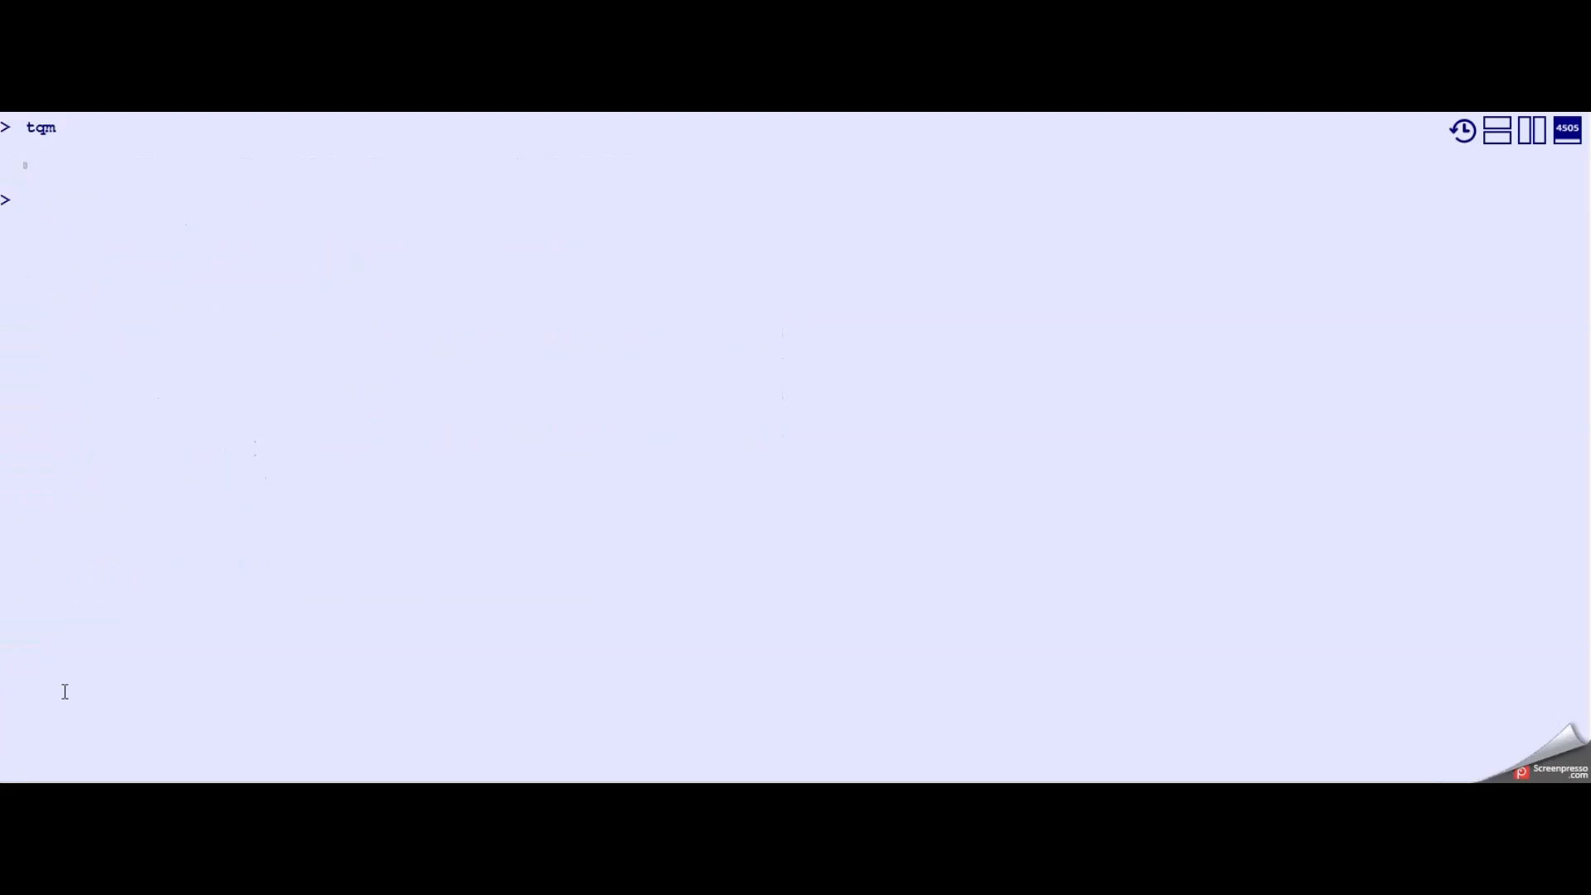
pyautogui.doubleClick(81, 168)
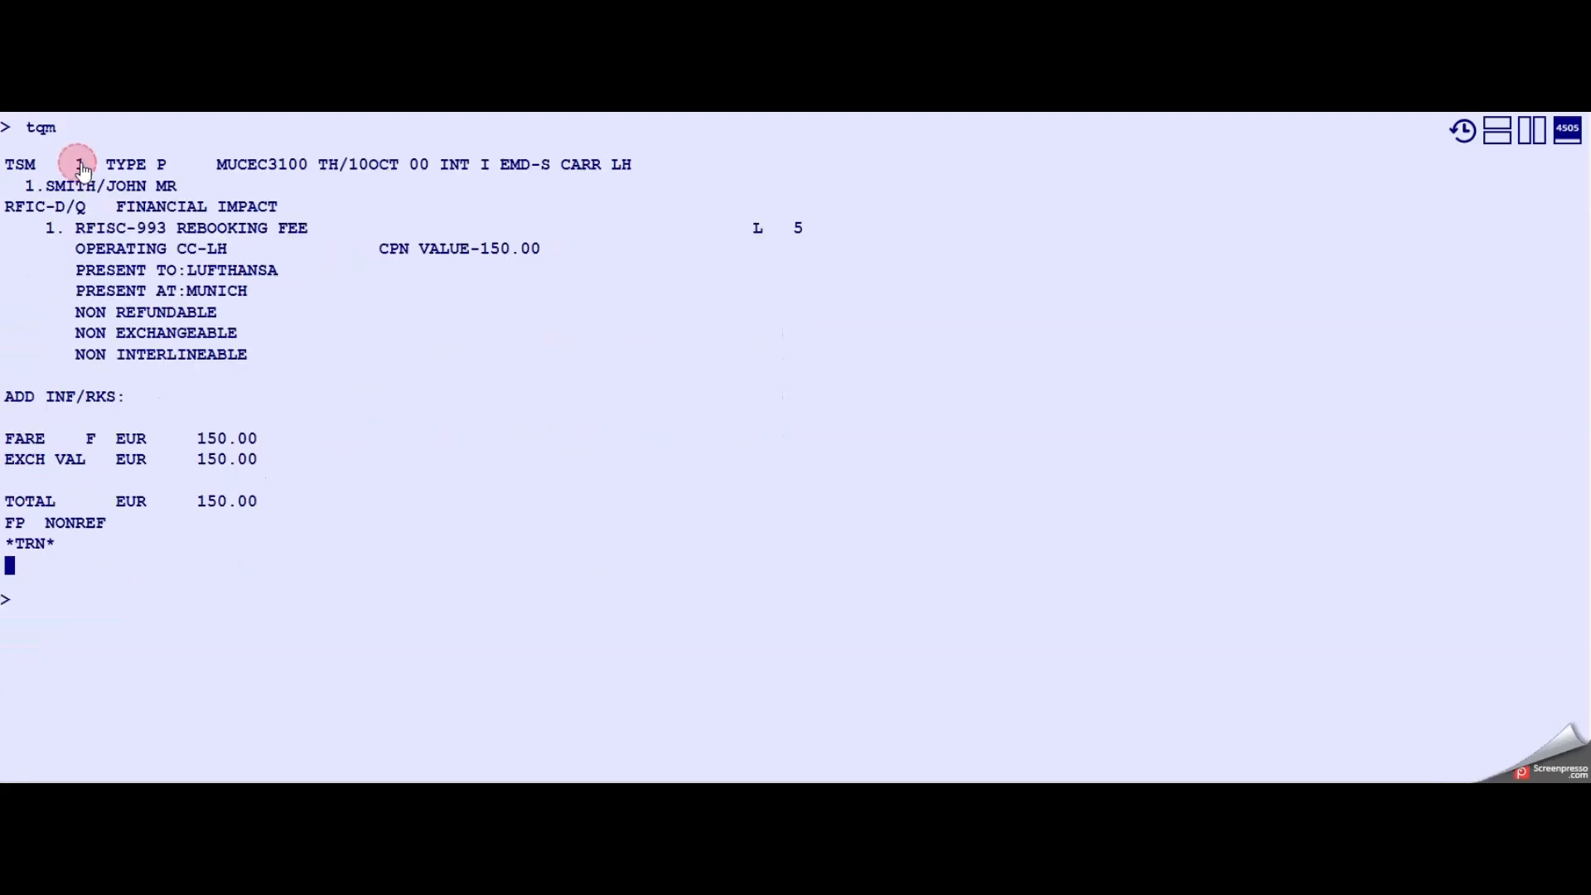
pyautogui.moveTo(305, 235); pyautogui.dragTo(177, 232)
pyautogui.moveTo(200, 442); pyautogui.dragTo(257, 443)
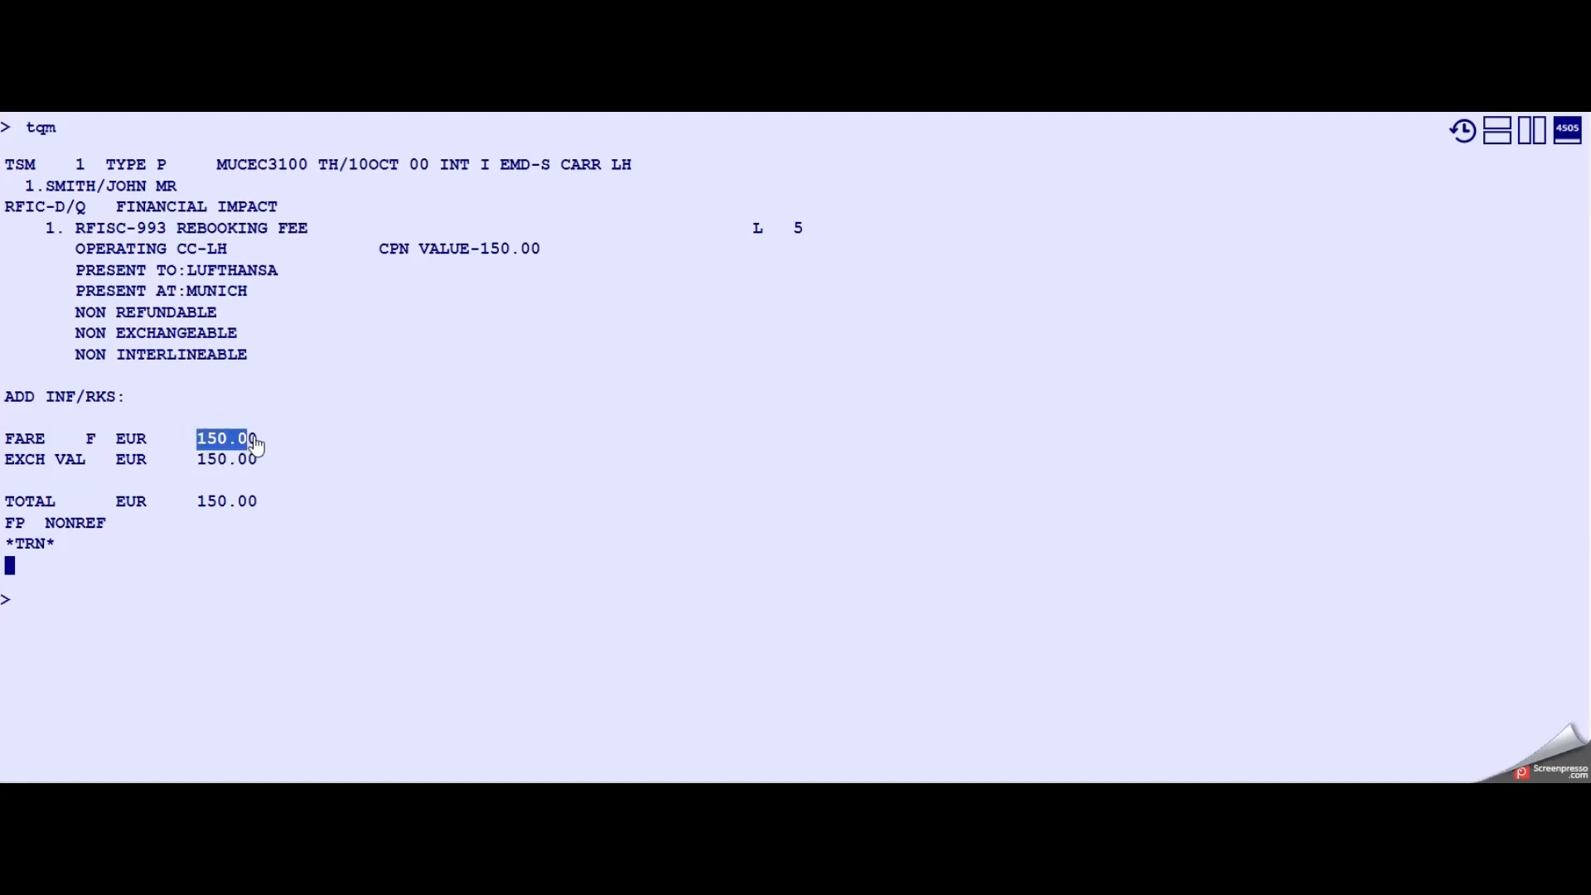
pyautogui.click(179, 606)
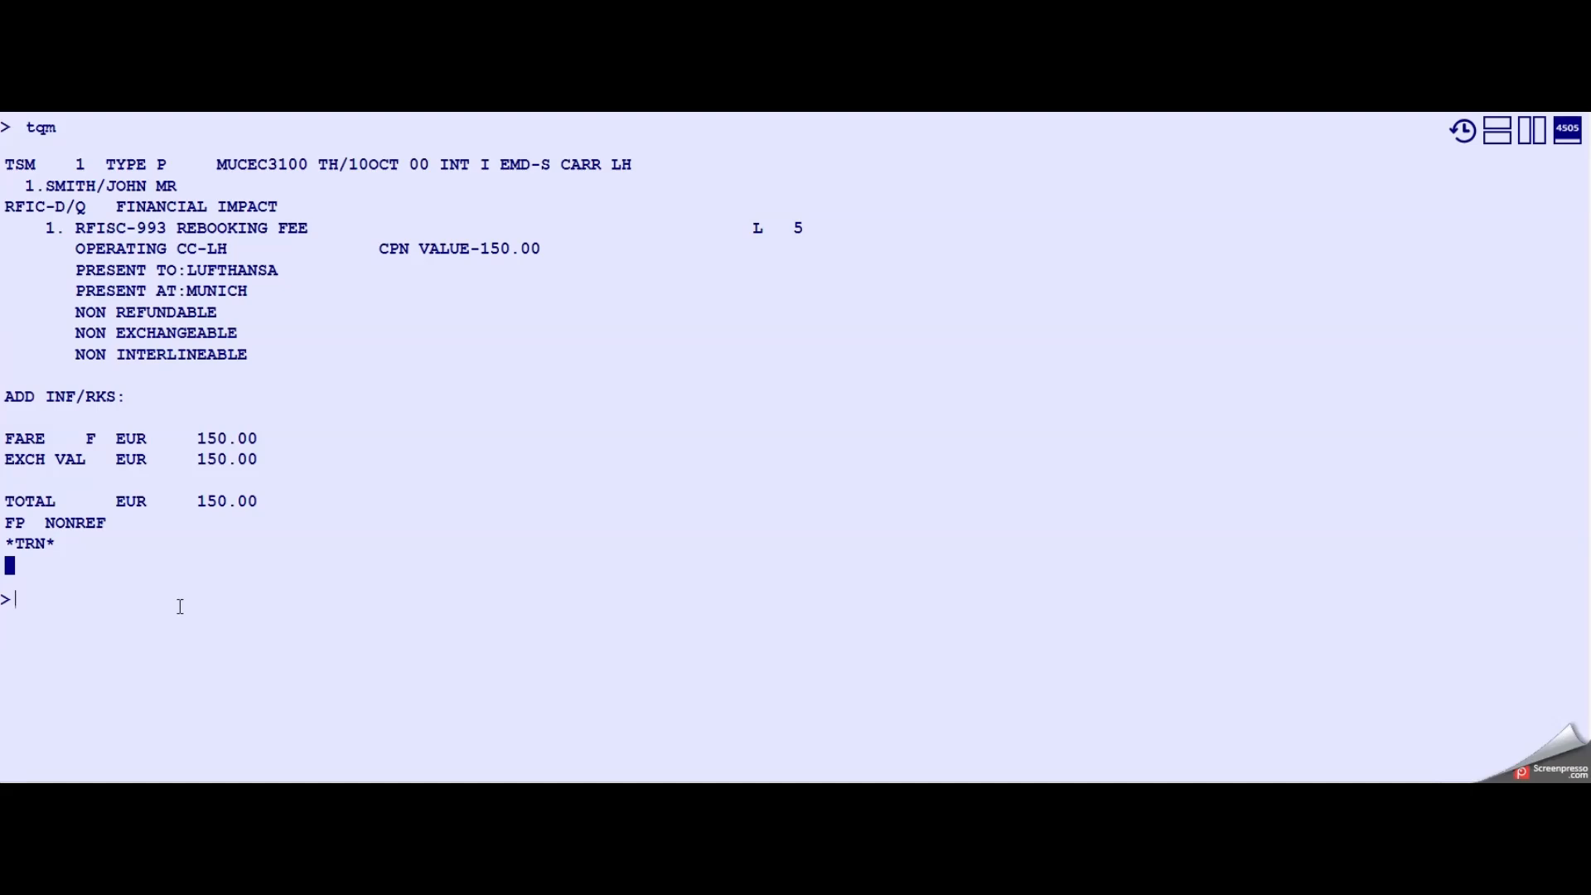
# - Enter the command to issue TST 2 and TSM 1 and redisplay the booking (ttp/t2/ttm/m1/rt)
pyautogui.write('ttp/t2/ttm/m1/rt')
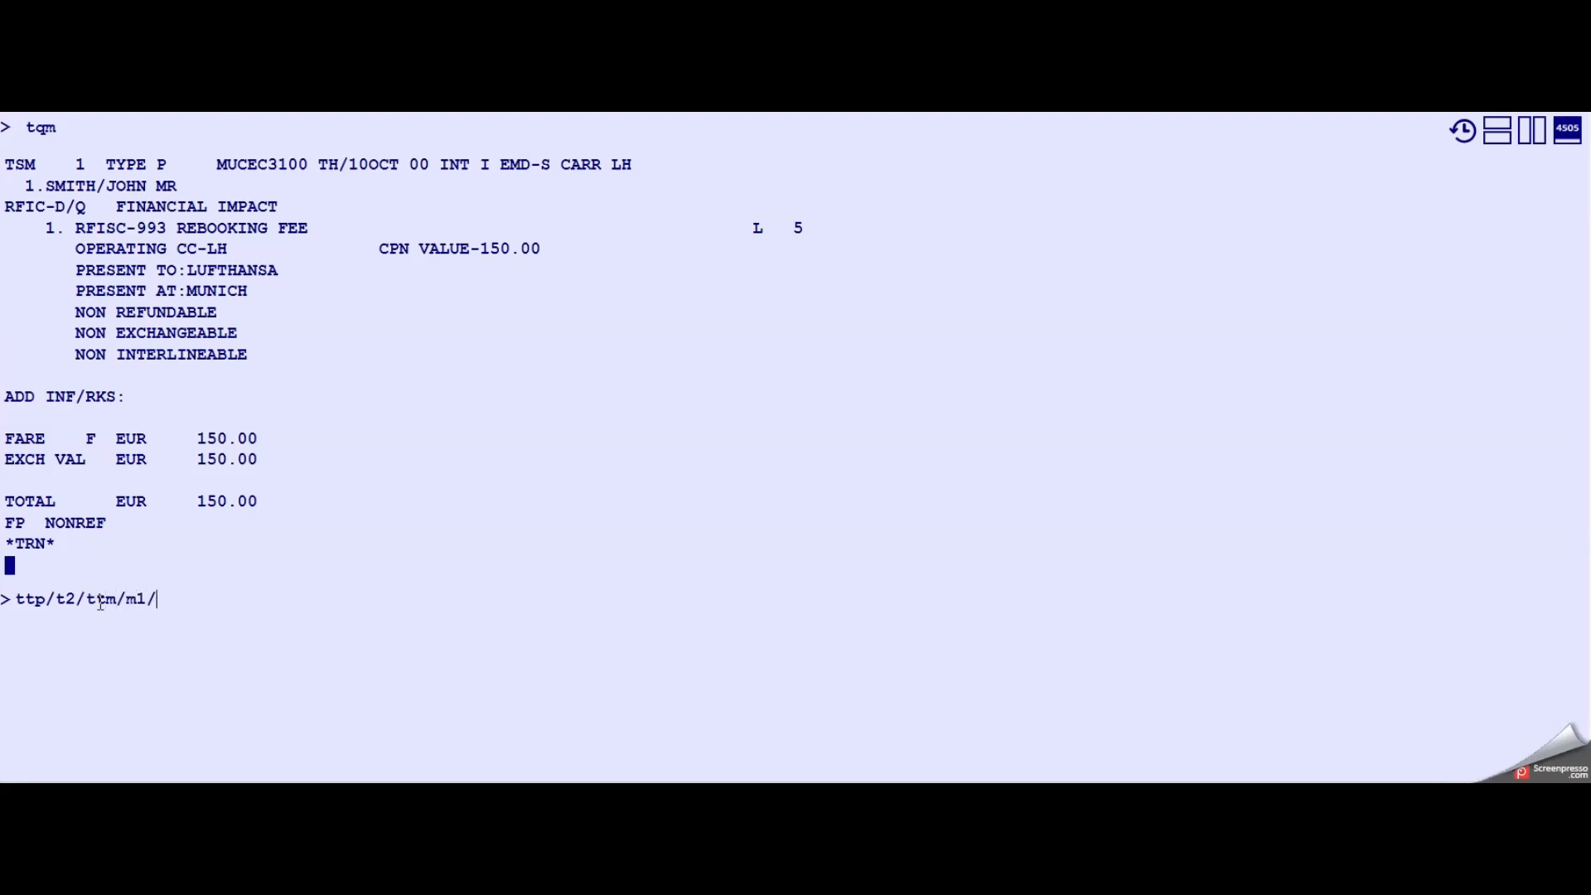